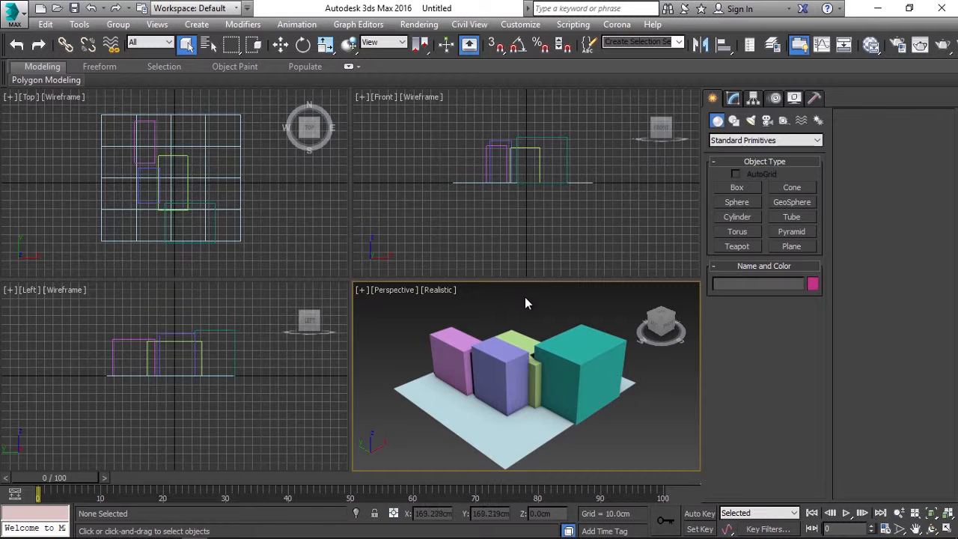
- Raise the large teal box straight up along Z, well above the ground plane, and deselect it
left_click(564, 345)
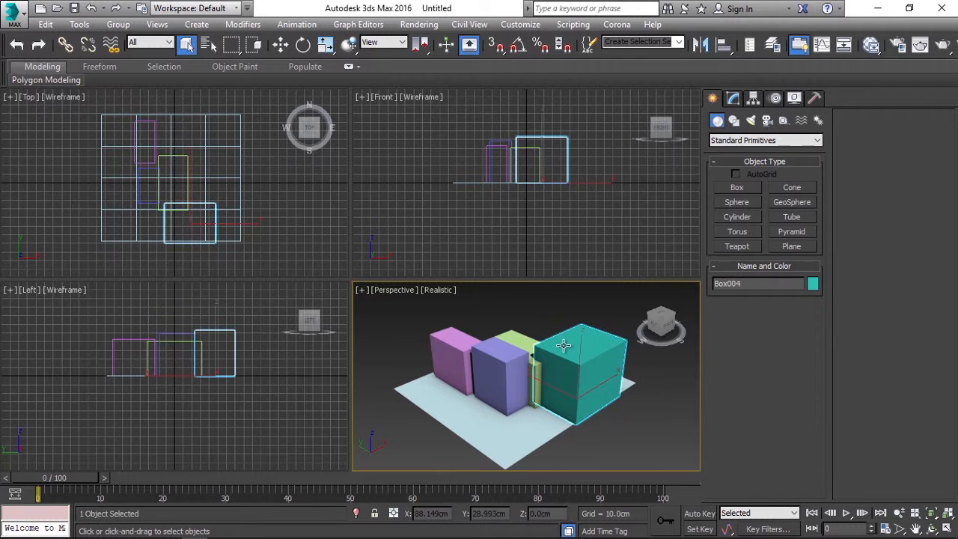
key("w")
left_click_drag(583, 358, 581, 285)
left_click(621, 357)
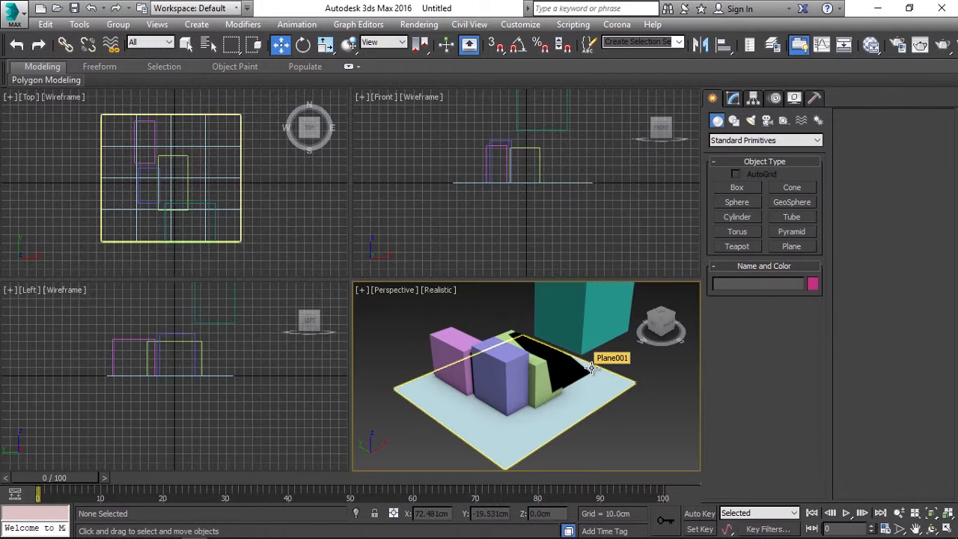
- Turn on 2D snapping and move the small cream plane to about X 85 cm, below the gap between the two larger planes
left_click(493, 47)
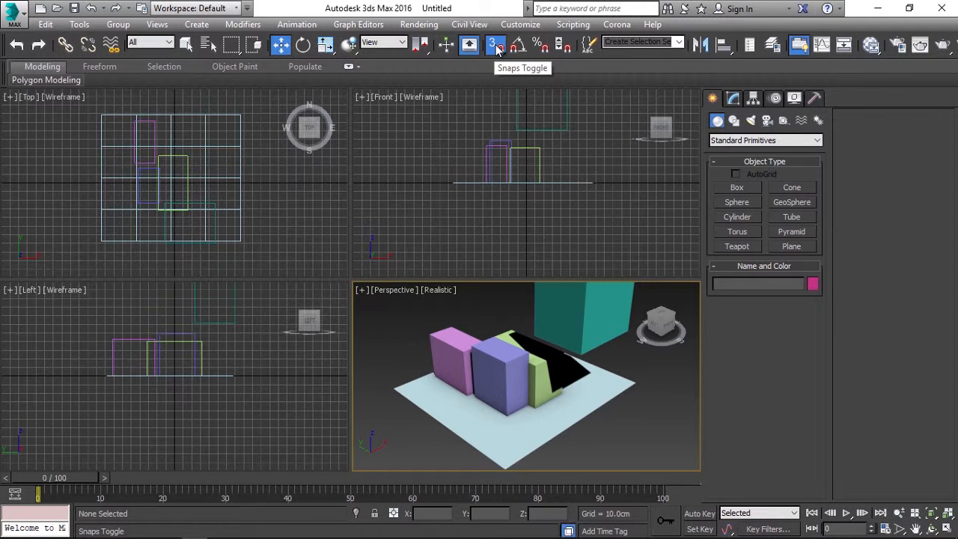
left_click_drag(497, 48, 500, 109)
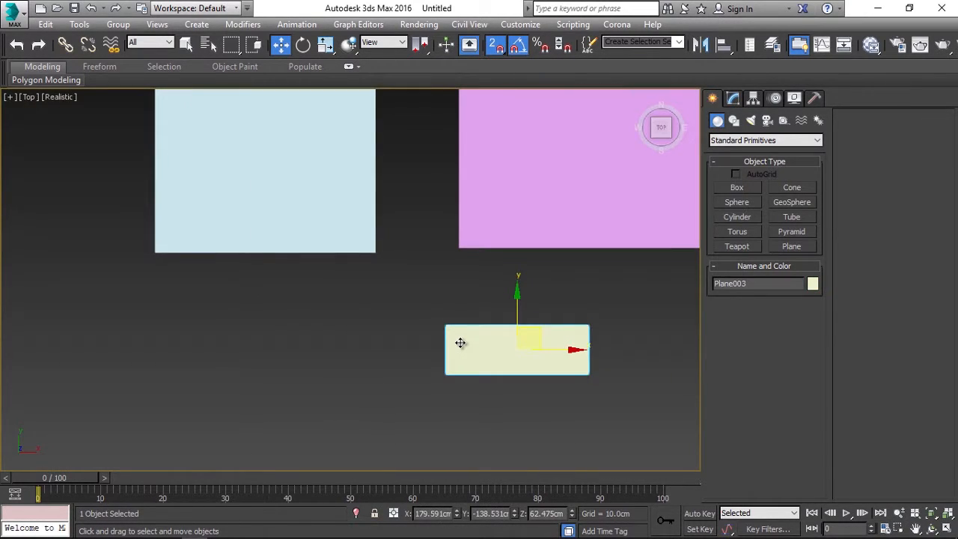
key("alt+w")
middle_click_drag(532, 253, 455, 284)
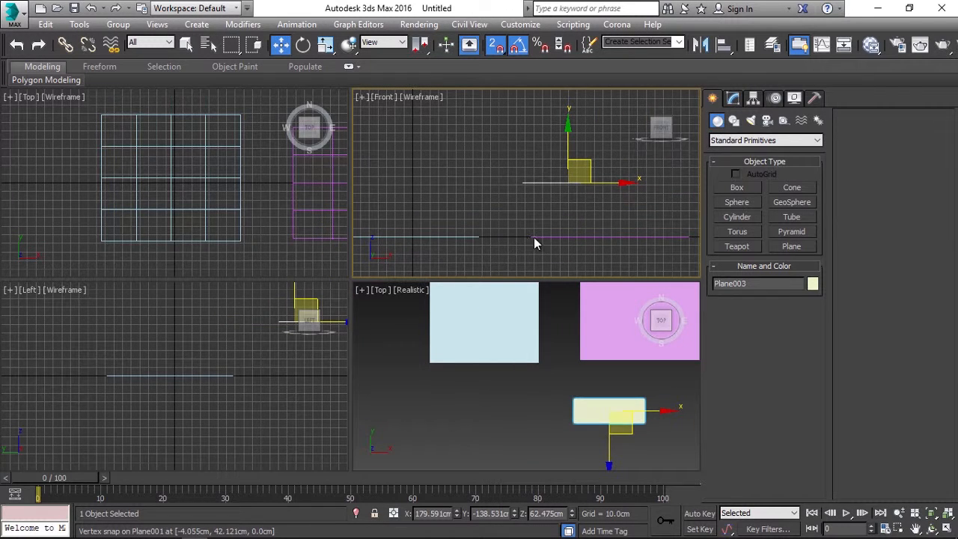
middle_click_drag(562, 364, 543, 322)
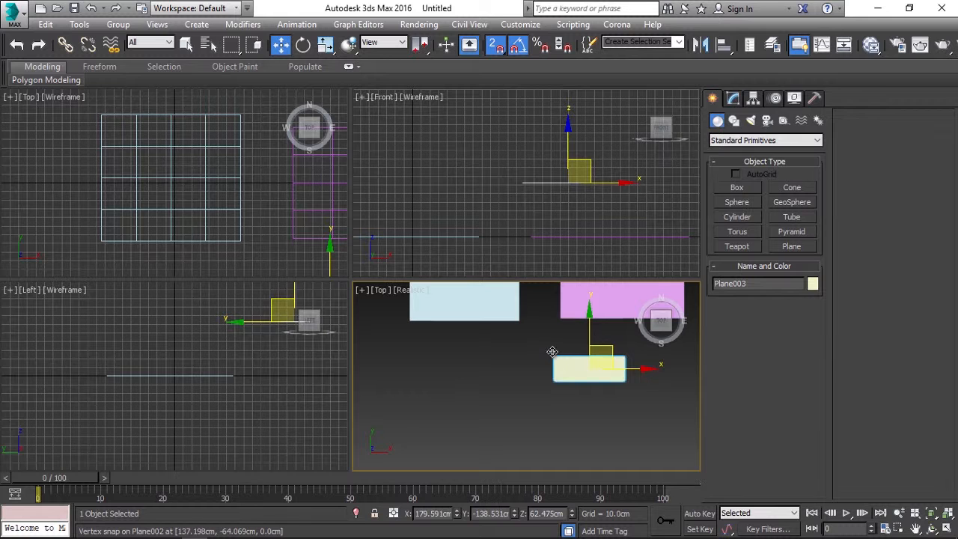
left_click_drag(552, 352, 492, 360)
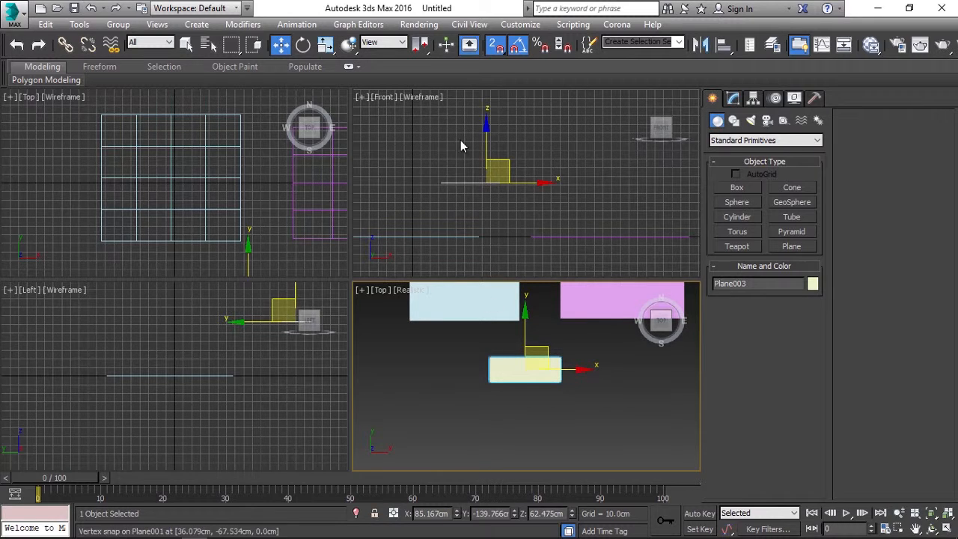
- Select the pink plane and examine how 2D snapping catches its corner and edge vertices
left_click(578, 304)
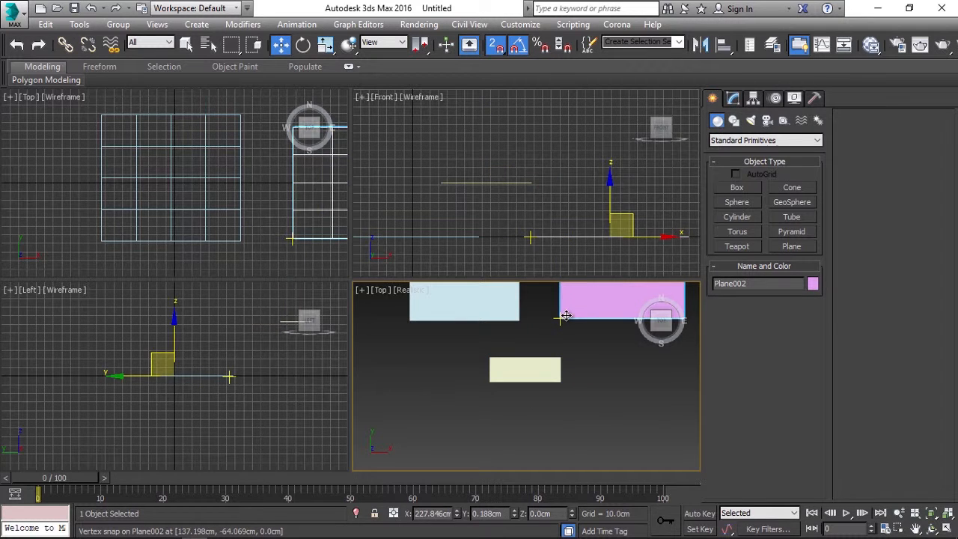
mouse_move(560, 319)
left_mouse_down()
mouse_move(518, 322)
mouse_move(559, 303)
left_mouse_up()
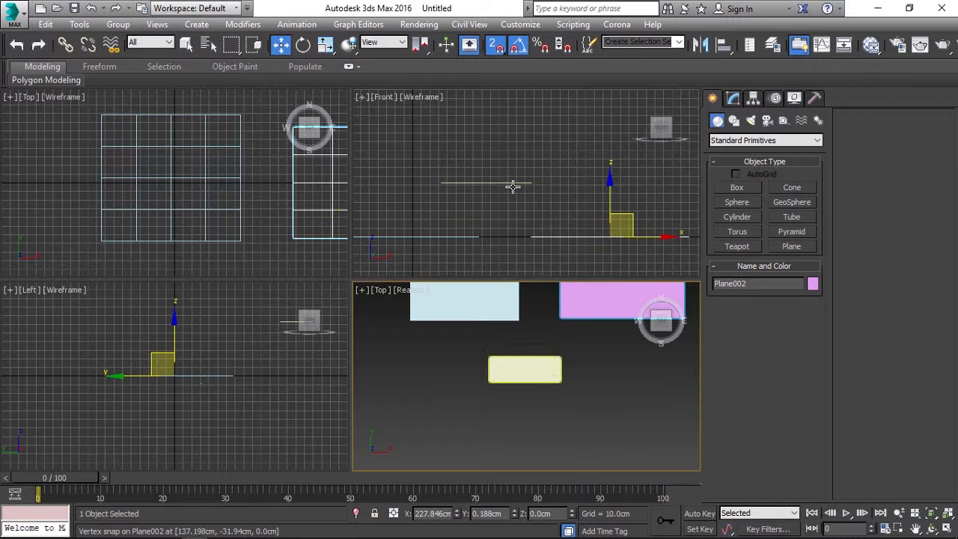
middle_click_drag(514, 187, 513, 203)
middle_click_drag(560, 304, 551, 366)
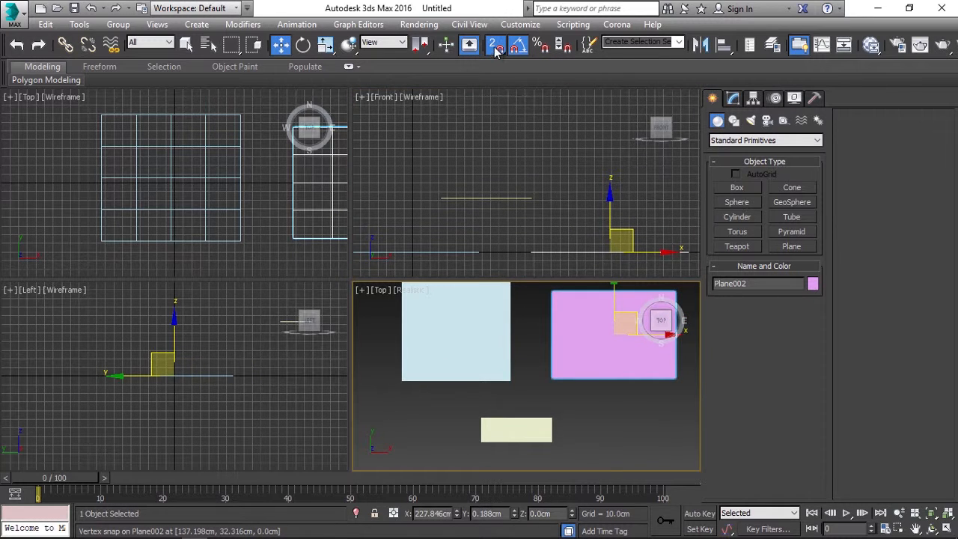
- Switch to 2.5D snapping and snap the cream plane's upper-right corner to the pink plane's lower-left corner
left_click_drag(495, 45, 494, 67)
middle_click_drag(558, 401, 557, 397)
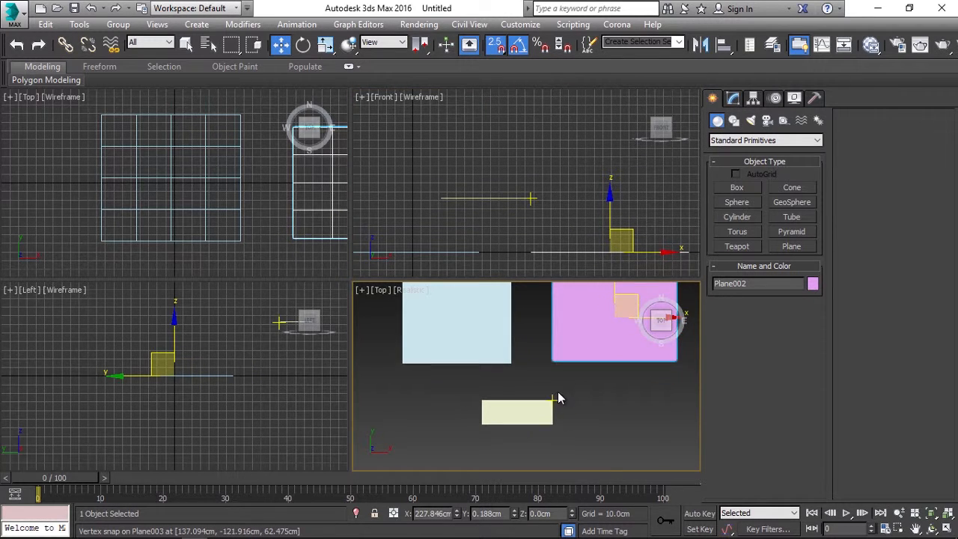
left_click_drag(553, 399, 549, 368)
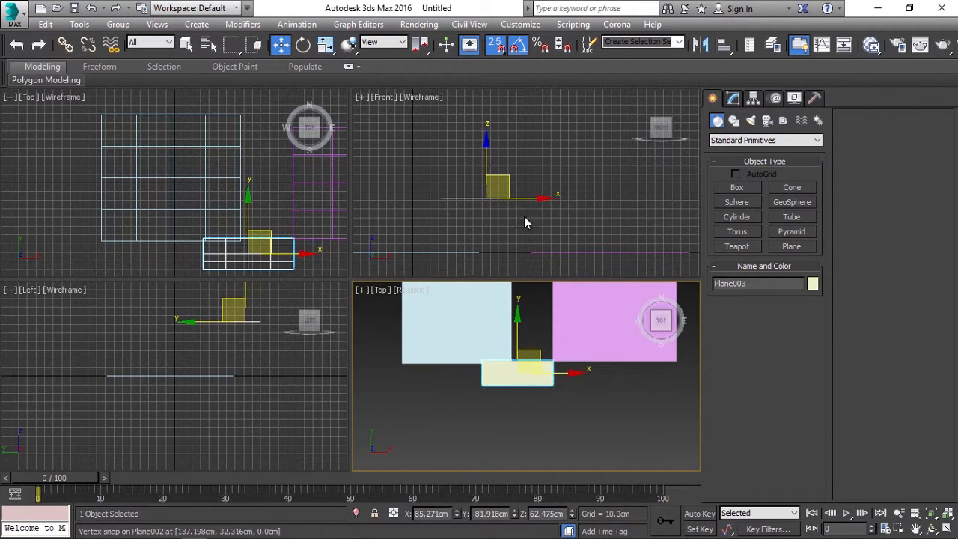
left_click(533, 233)
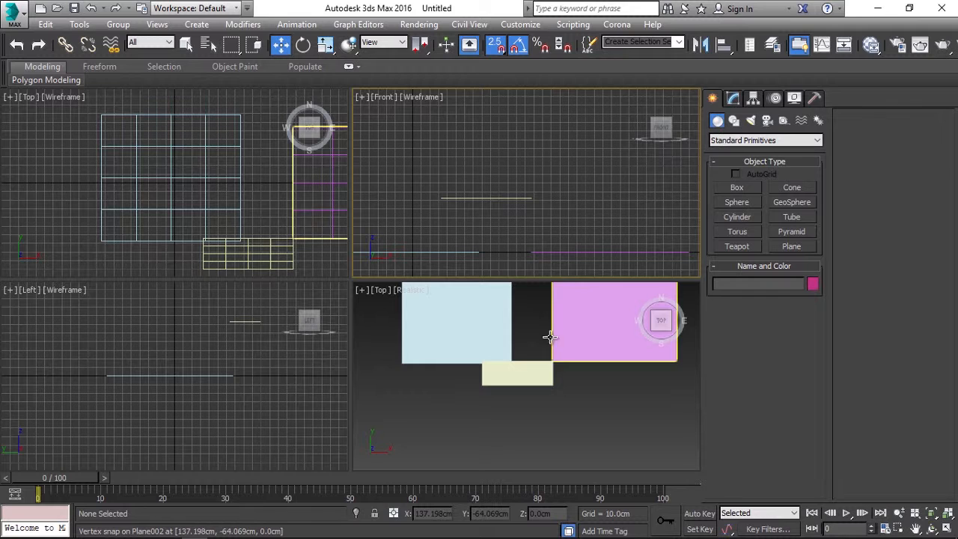
- Return the cream plane to its earlier position below the two larger planes
scroll(549, 343, "down", 2)
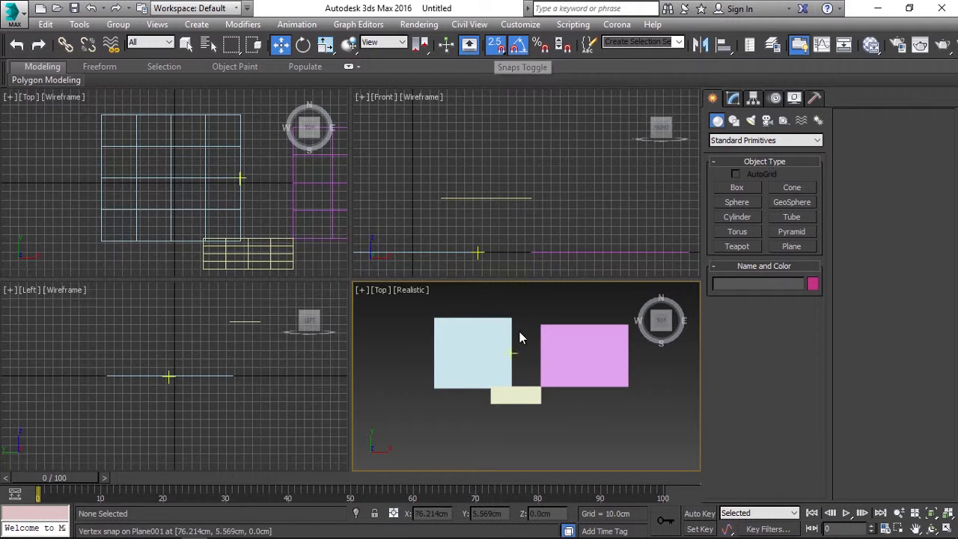
left_click(520, 399)
left_click_drag(516, 339, 516, 366)
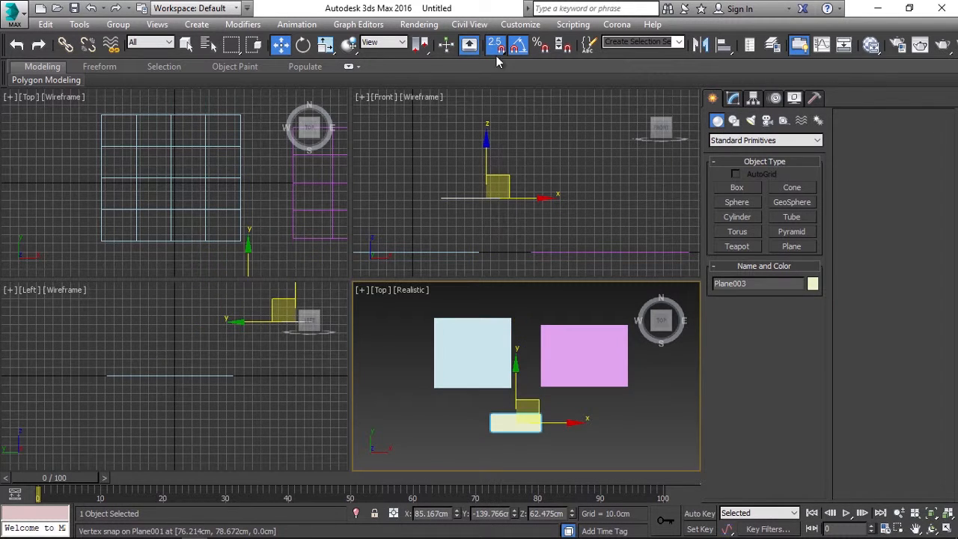
- Switch to 3D snapping, try snapping the cream plane's center onto the pink plane's lower-left corner, and undo the move
left_click_drag(497, 52, 498, 110)
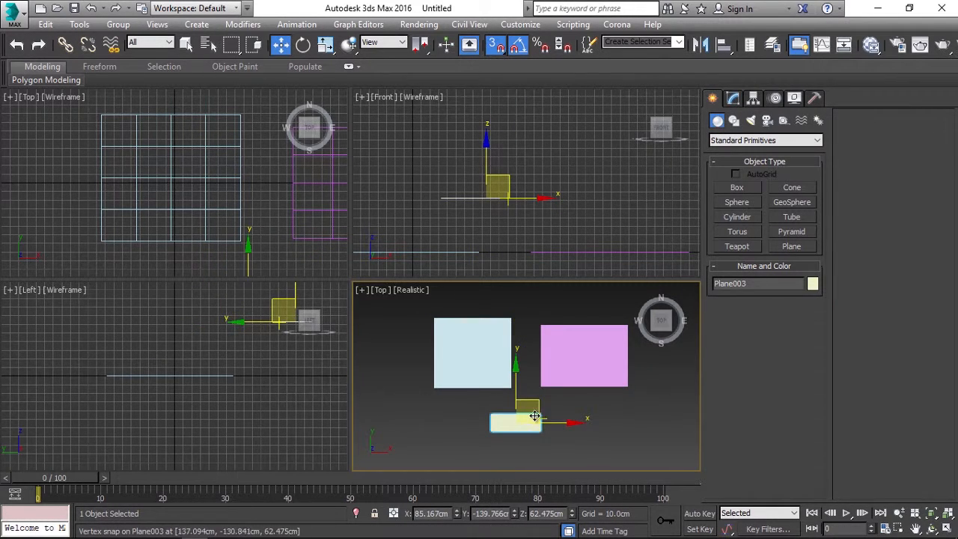
left_click_drag(539, 416, 537, 397)
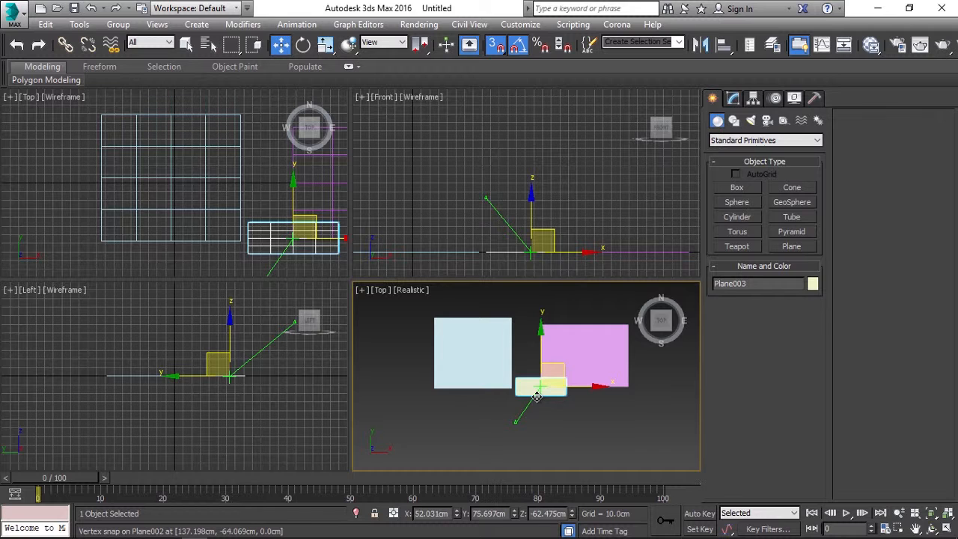
mouse_move(537, 396)
left_mouse_down()
mouse_move(536, 418)
mouse_move(555, 423)
mouse_move(540, 399)
left_mouse_up()
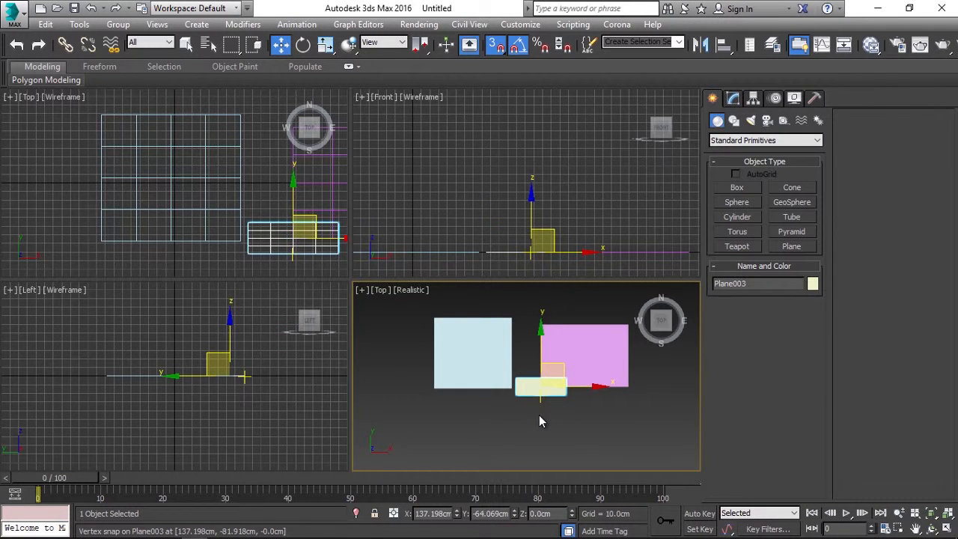
key("ctrl+z")
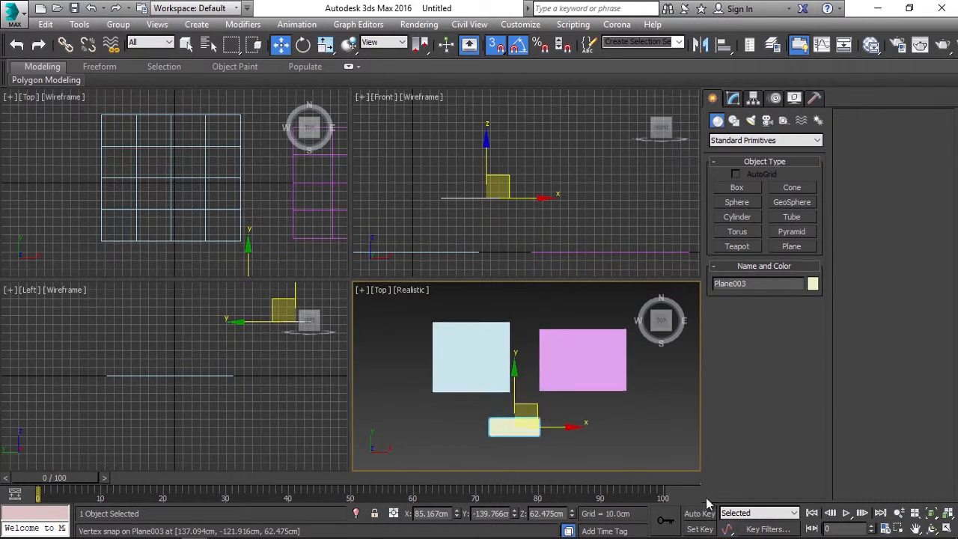
scroll(614, 420, "down", 2)
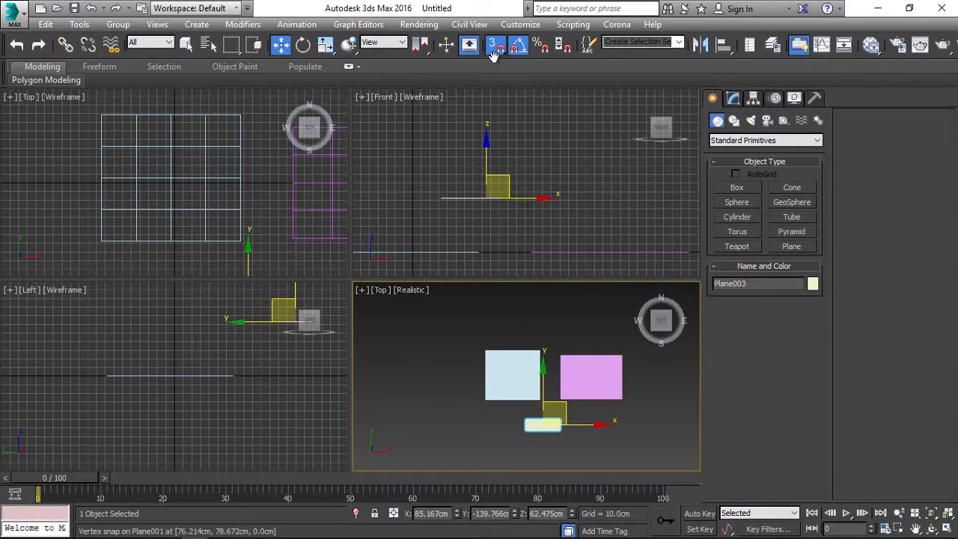
- Deselect everything, turn off 3D snapping and maximize the realistic Top viewport
left_click_drag(496, 46, 497, 48)
left_click(560, 128)
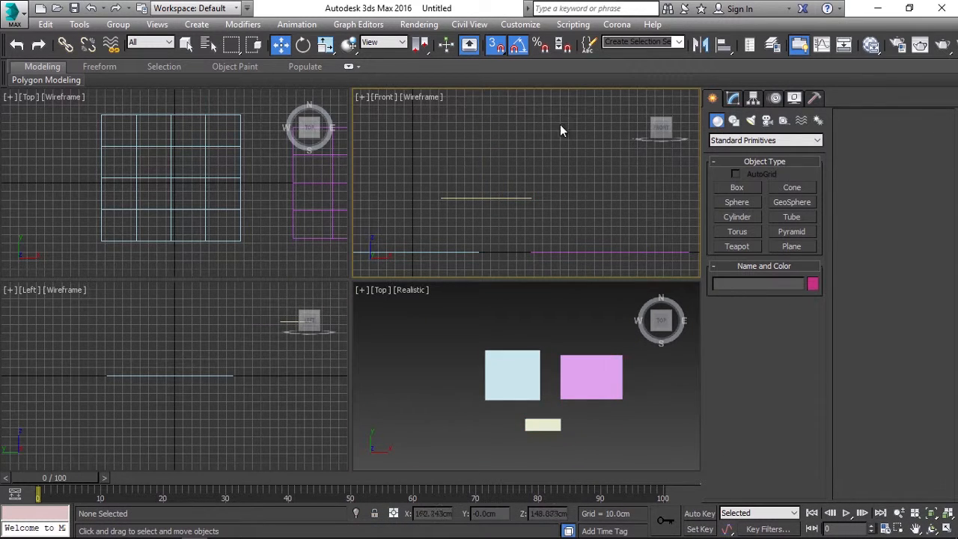
key("s")
left_click(564, 334)
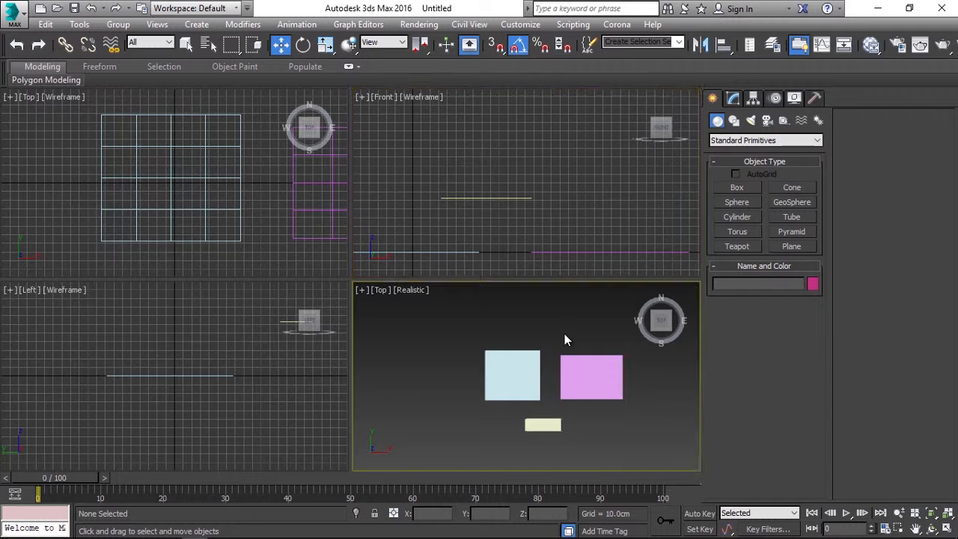
key("alt+w")
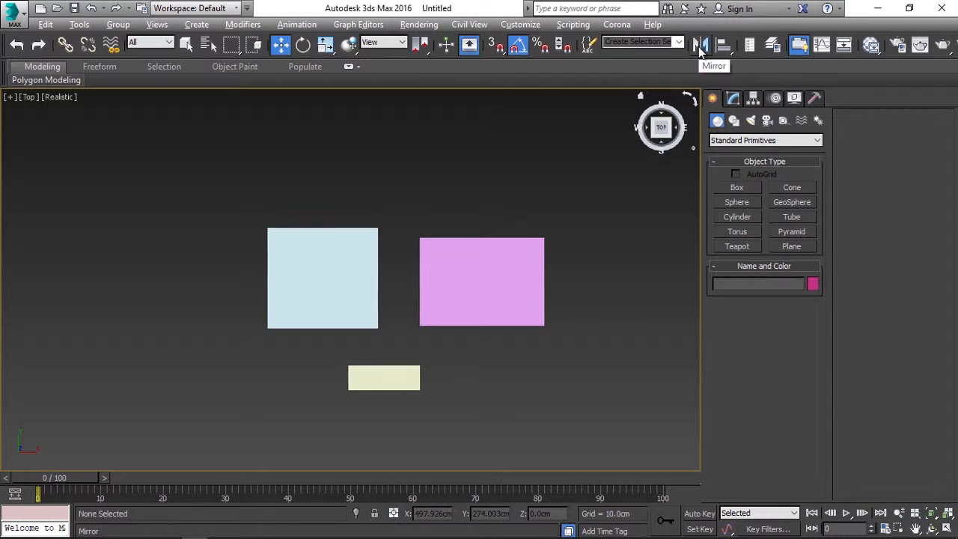
- Create a box about 83 cm long, 78 cm wide and 73 cm high just above the light-blue plane
middle_click_drag(529, 359, 560, 365)
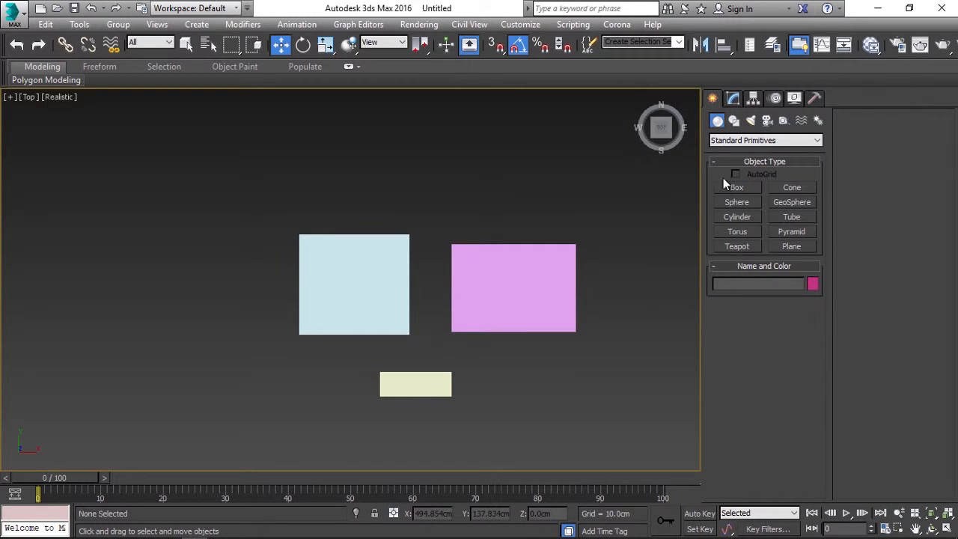
left_click(725, 185)
left_click(408, 203)
left_click_drag(364, 164, 412, 214)
left_click(498, 182)
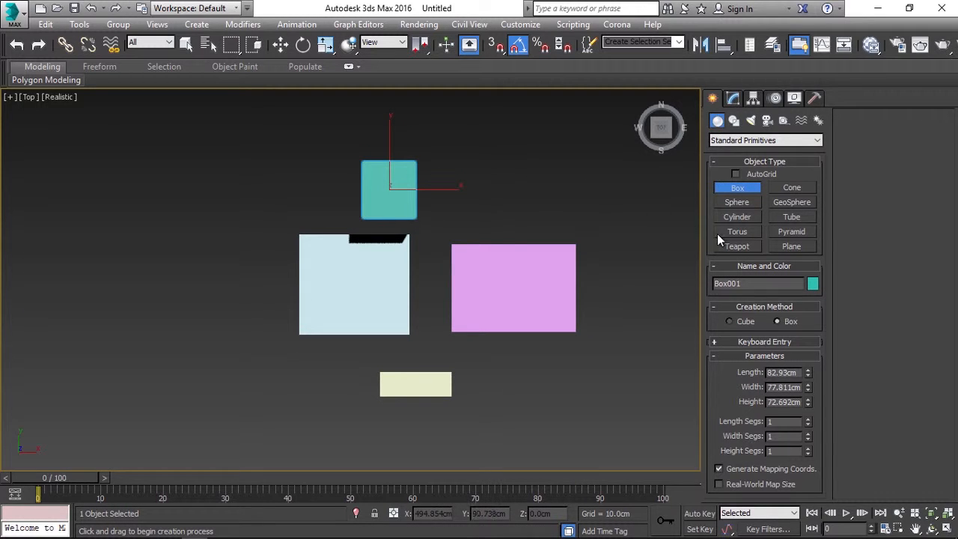
- Create a teapot with a radius of about 39 cm just above the pink plane and activate the Move tool
left_click(730, 246)
left_click_drag(478, 213, 508, 215)
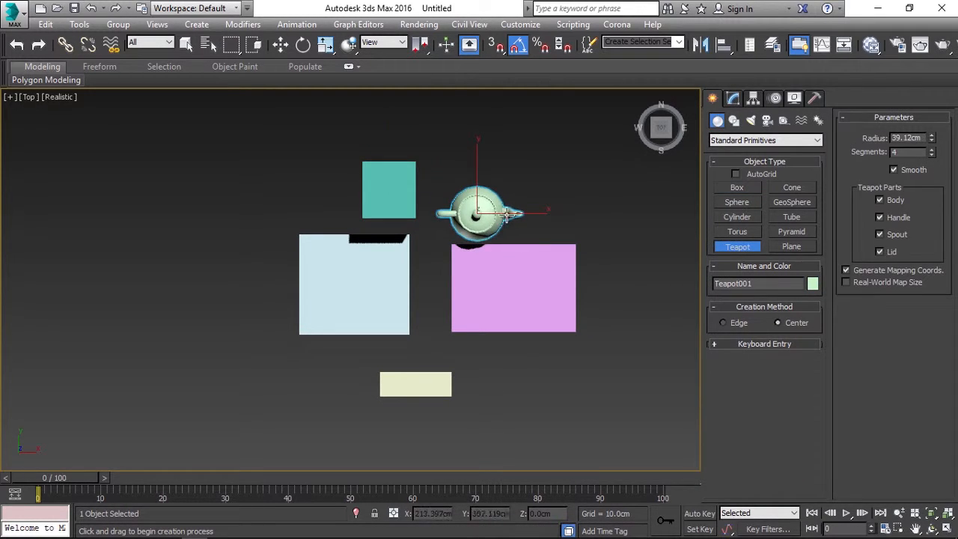
key("w")
- Switch the viewport to Perspective and frame the teapot, box and planes from an angle
key("alt")
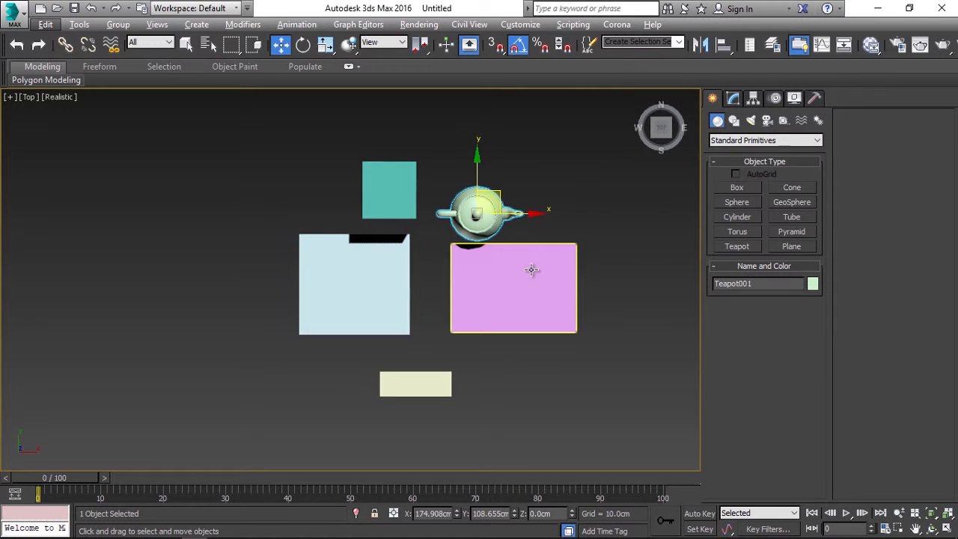
key("p")
middle_click_drag(541, 314, 435, 298, "alt")
scroll(446, 271, "up", 3)
middle_click_drag(470, 259, 471, 298)
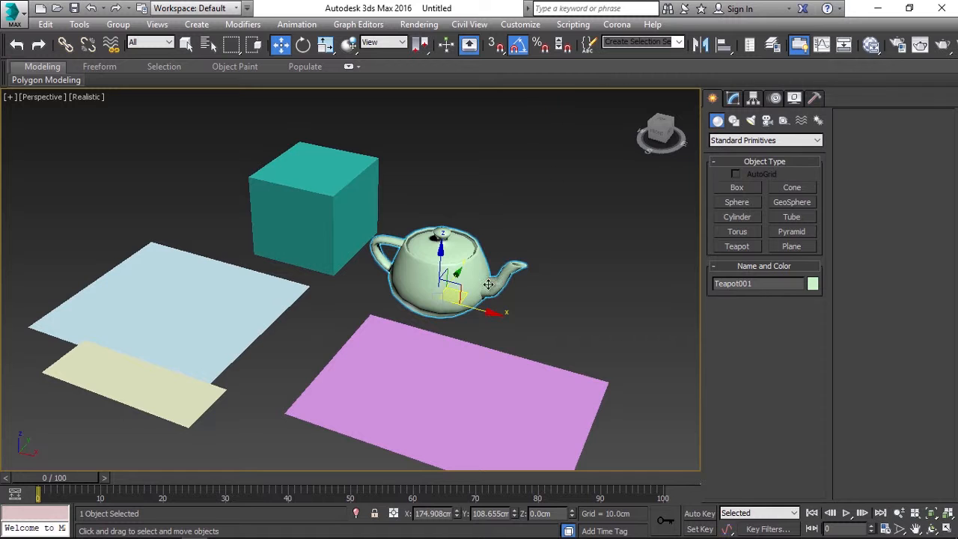
- Start mirroring the teapot across the X axis and try the Copy, Instance and Reference clone options
left_click(700, 44)
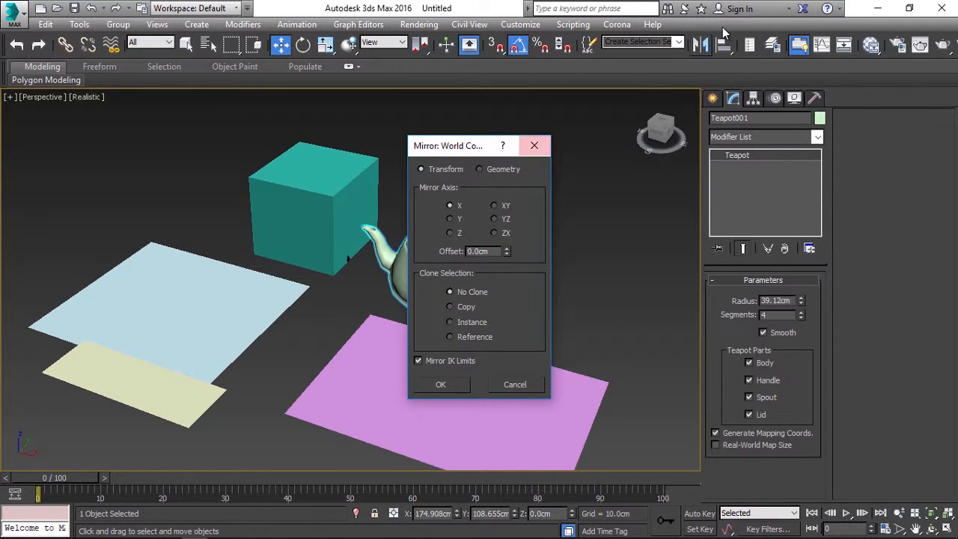
left_click_drag(465, 149, 655, 149)
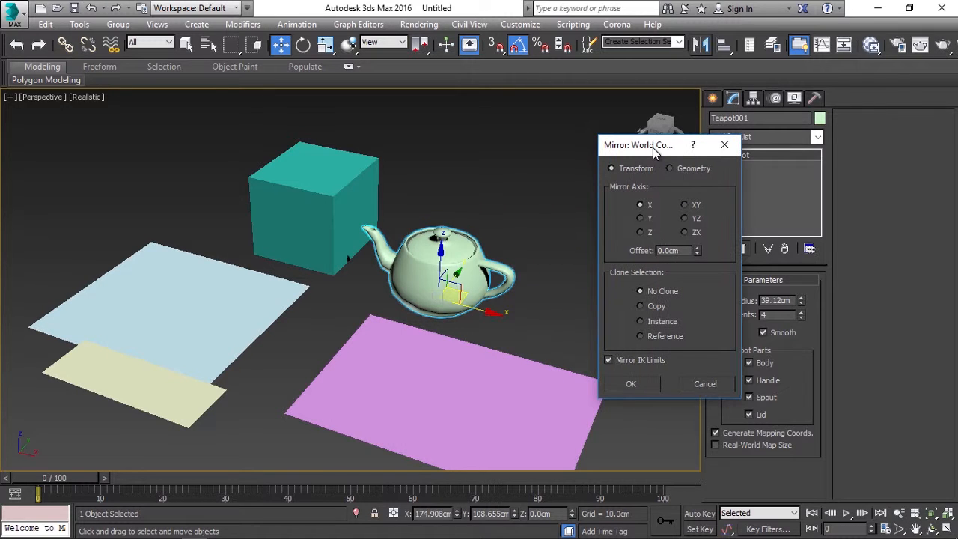
left_click(657, 310)
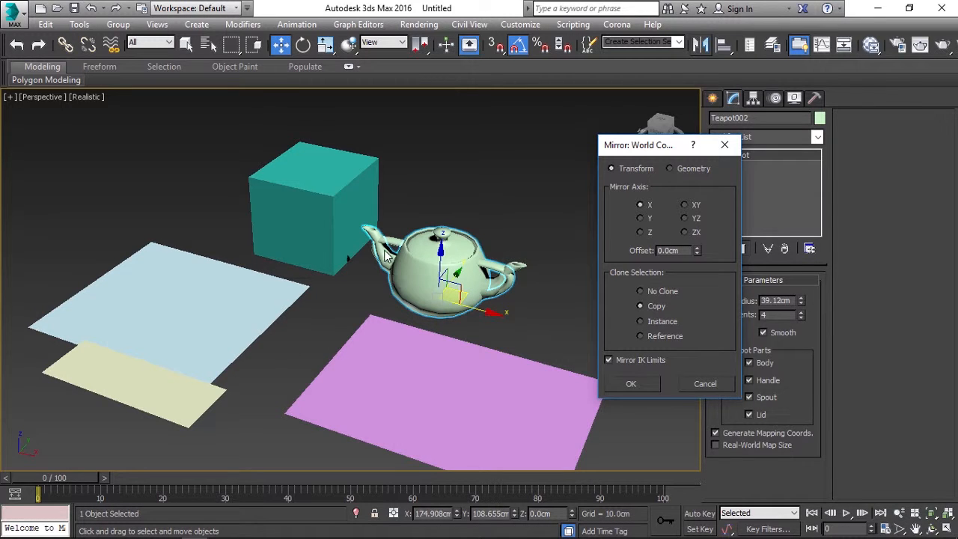
left_click(652, 322)
left_click(663, 337)
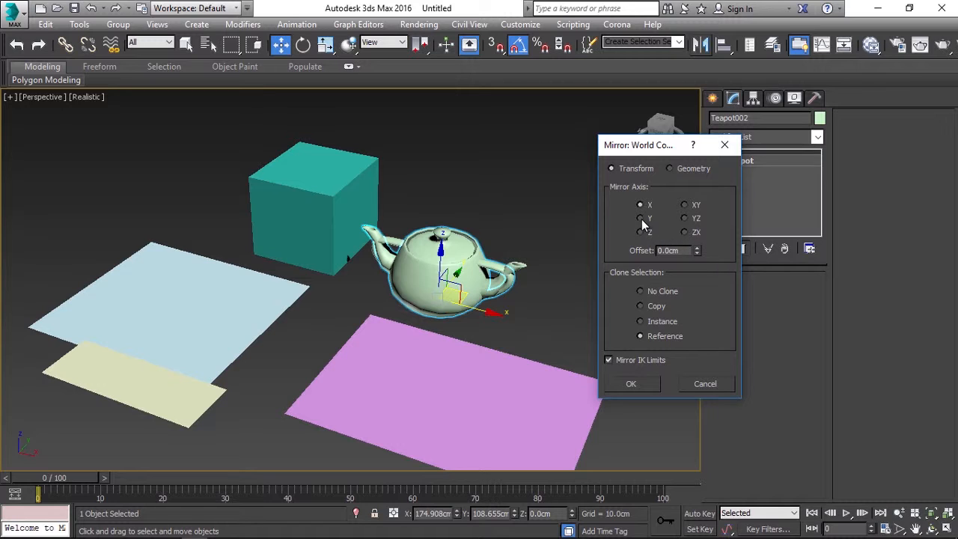
- Preview mirroring the teapot as a Copy across the X, Y, Z, XY, YZ and ZX axes, ending on X
left_click(641, 218)
left_click(640, 205)
left_click(654, 306)
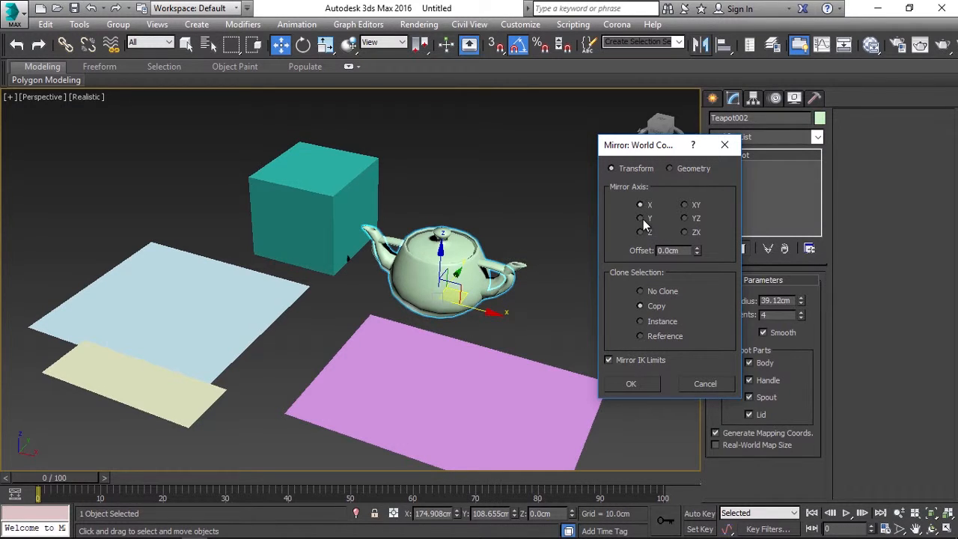
left_click(641, 218)
left_click(646, 235)
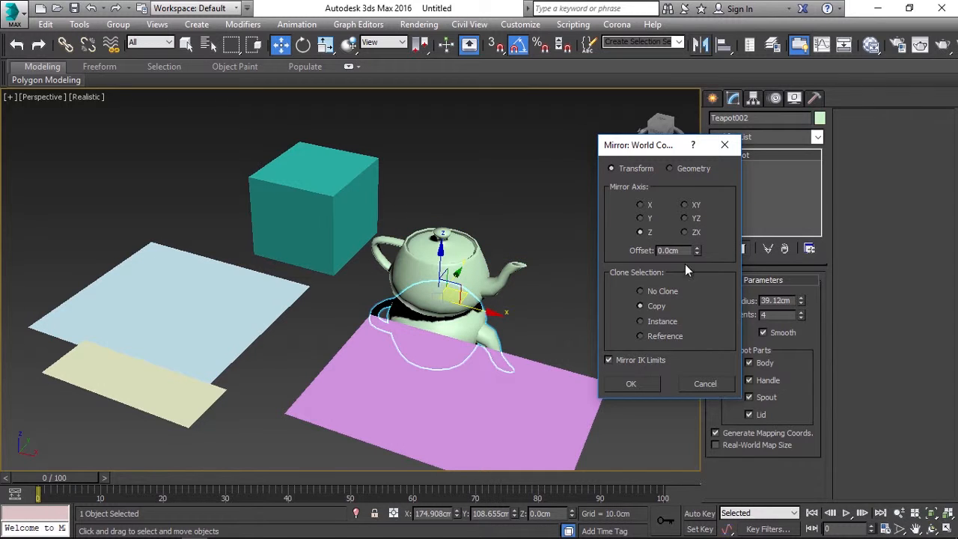
left_click(686, 207)
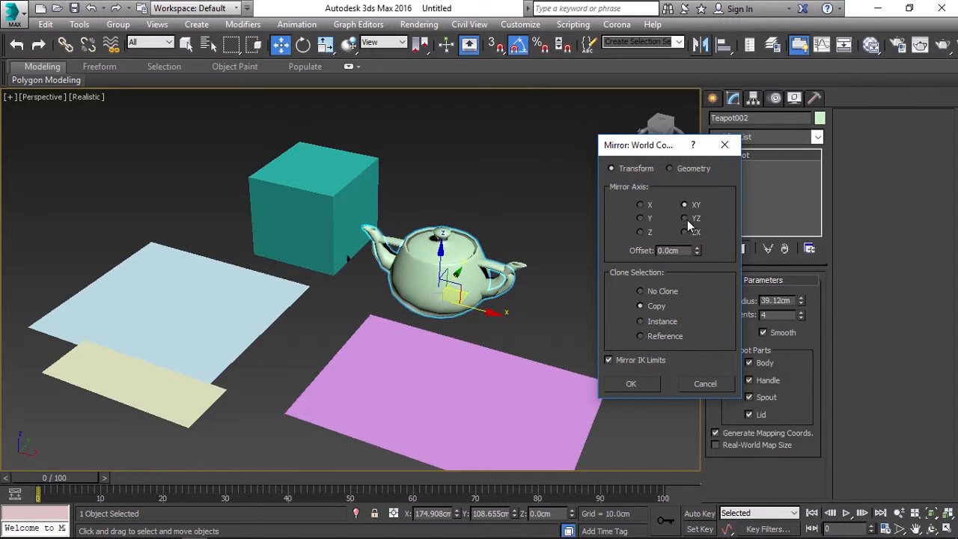
left_click(685, 218)
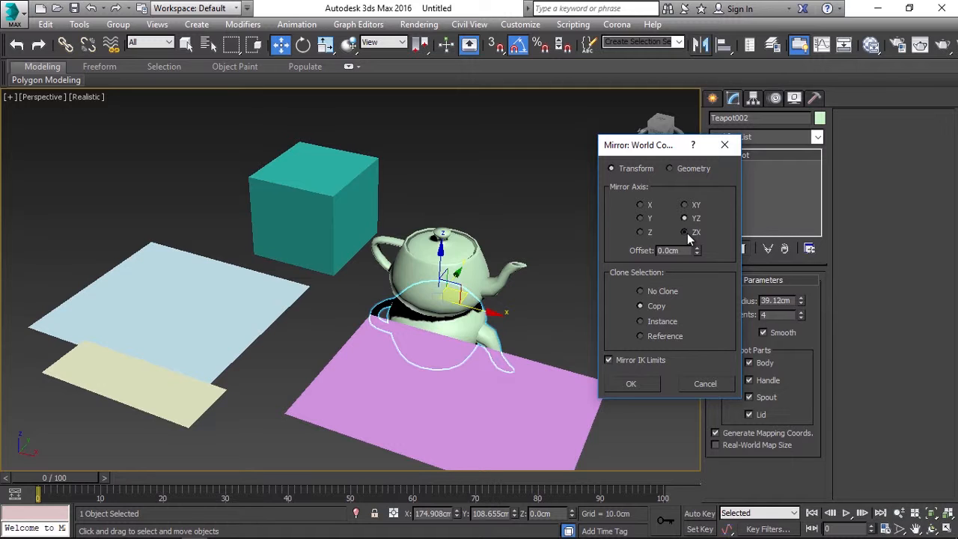
left_click(686, 232)
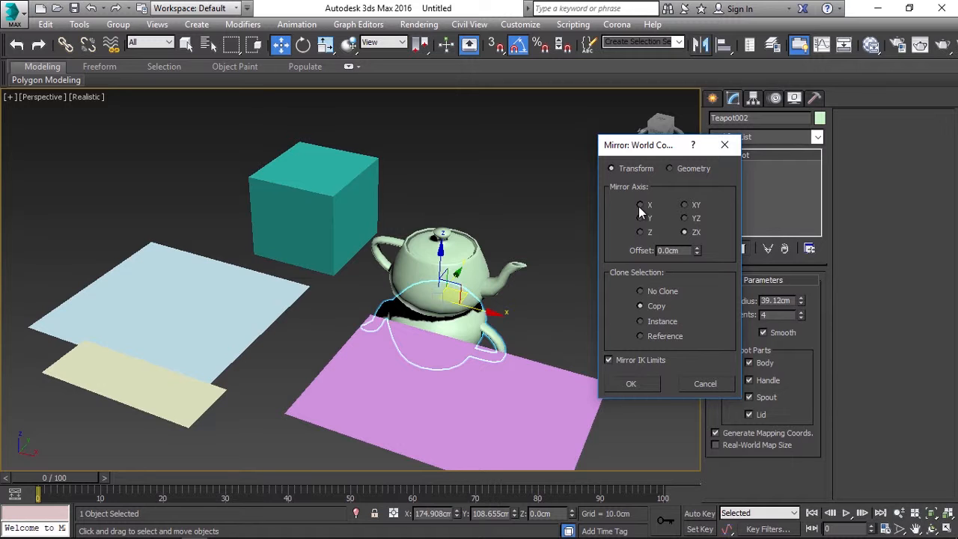
left_click(639, 206)
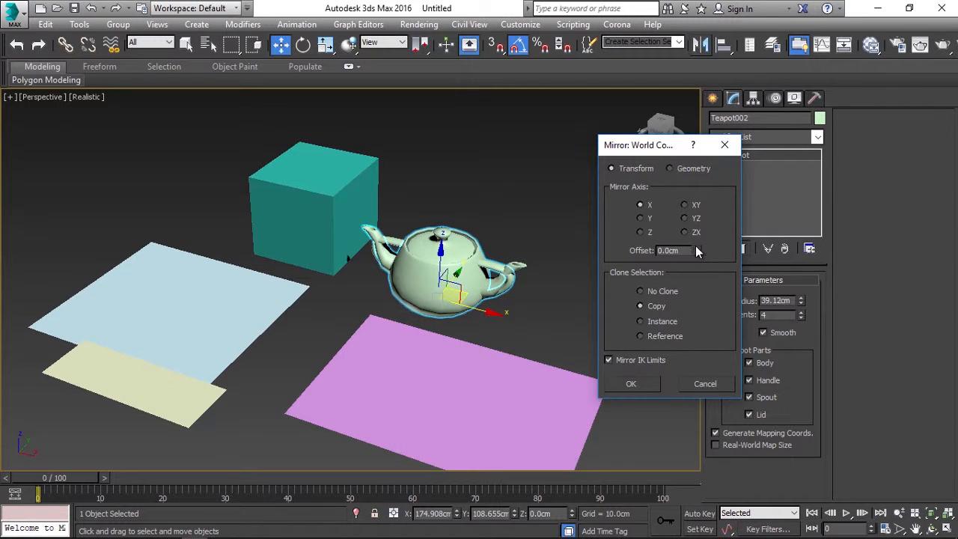
- Try a mirror offset of 1.55 cm along X and about -1.66 cm along Z, and cancel the mirror
left_click_drag(696, 247, 686, 138)
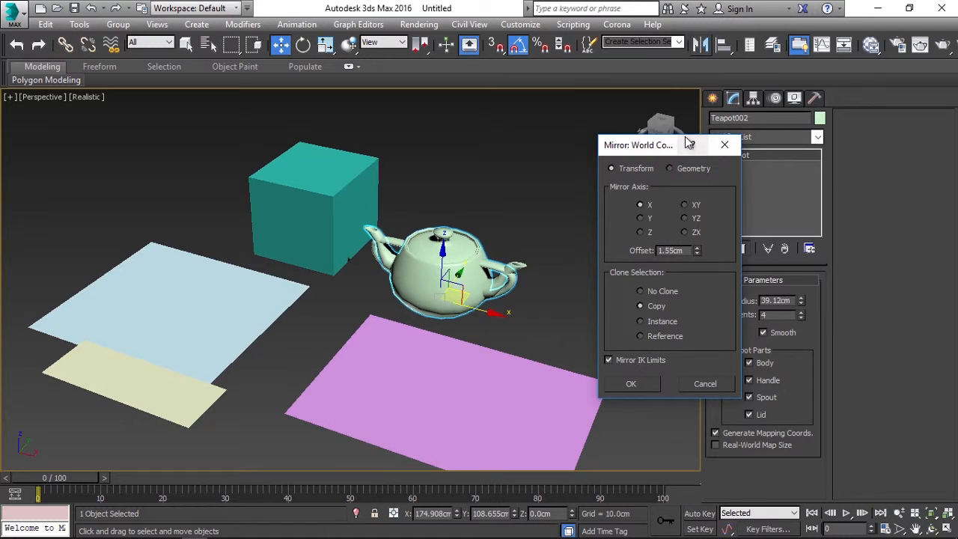
left_click(641, 218)
left_click(640, 232)
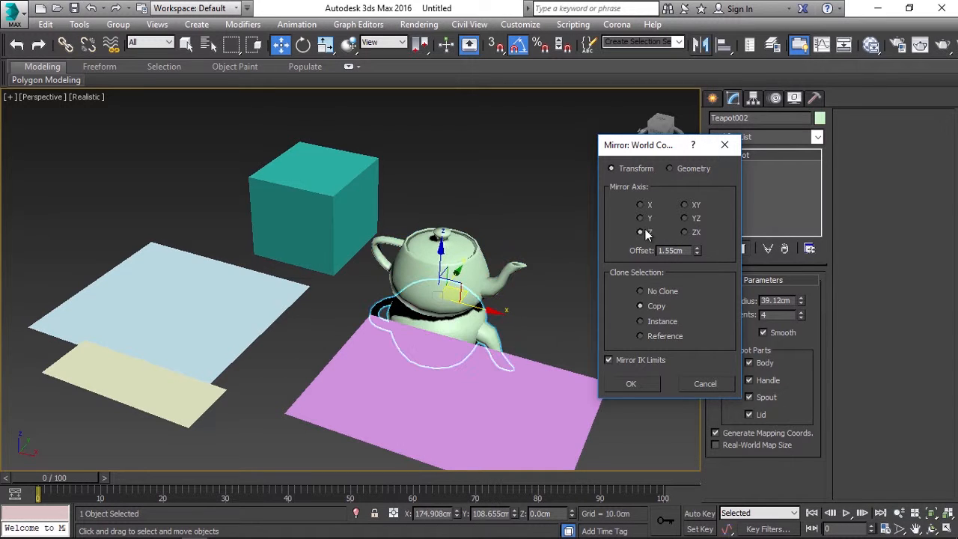
left_click_drag(696, 251, 625, 399)
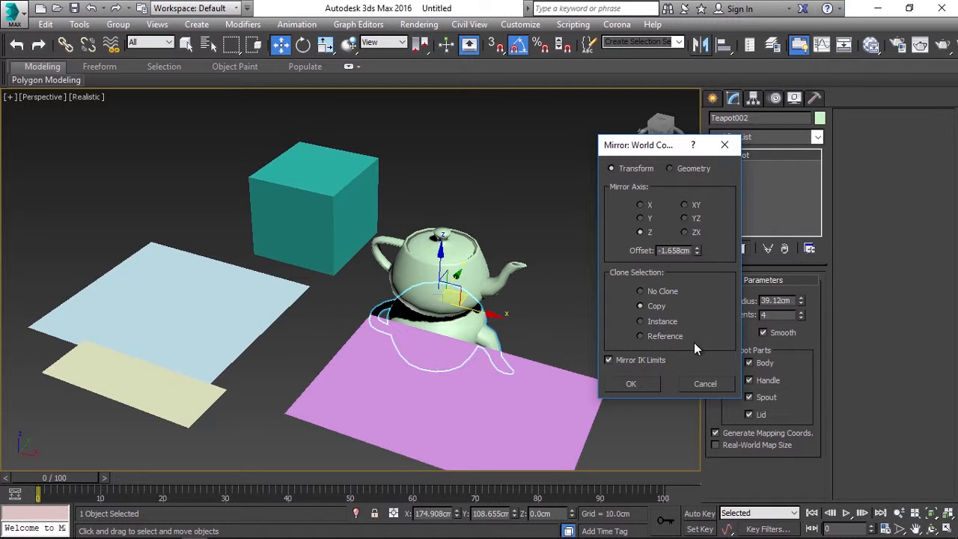
key("Escape")
- Resize the teal box to 50 cm length, 50 cm width and 200 cm height and clear the selection
middle_click_drag(563, 288, 548, 326)
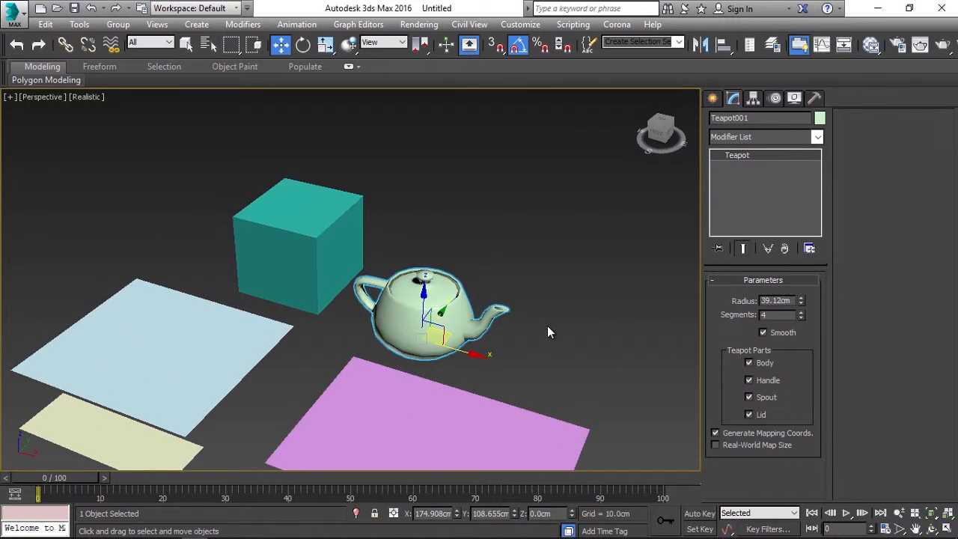
left_click(335, 294)
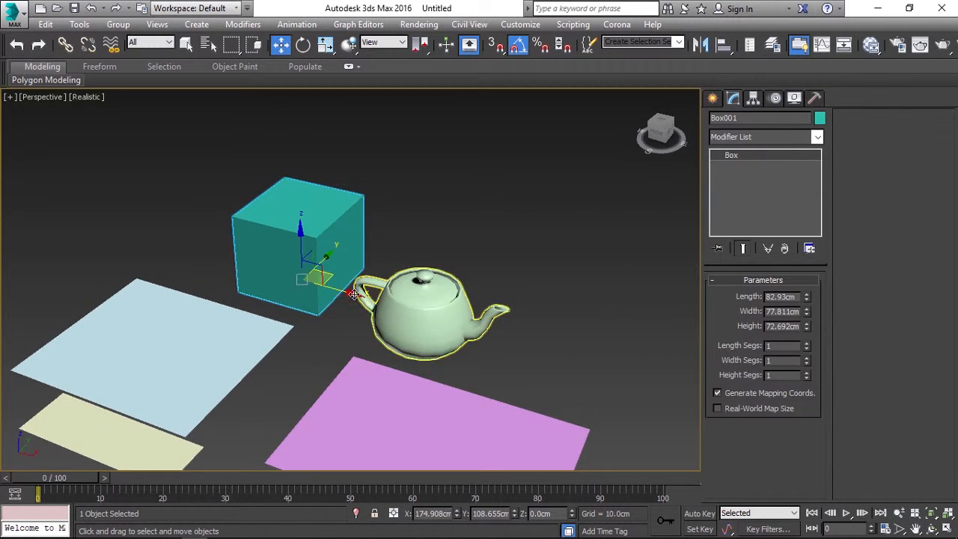
left_click_drag(807, 298, 807, 271)
double_click(789, 296)
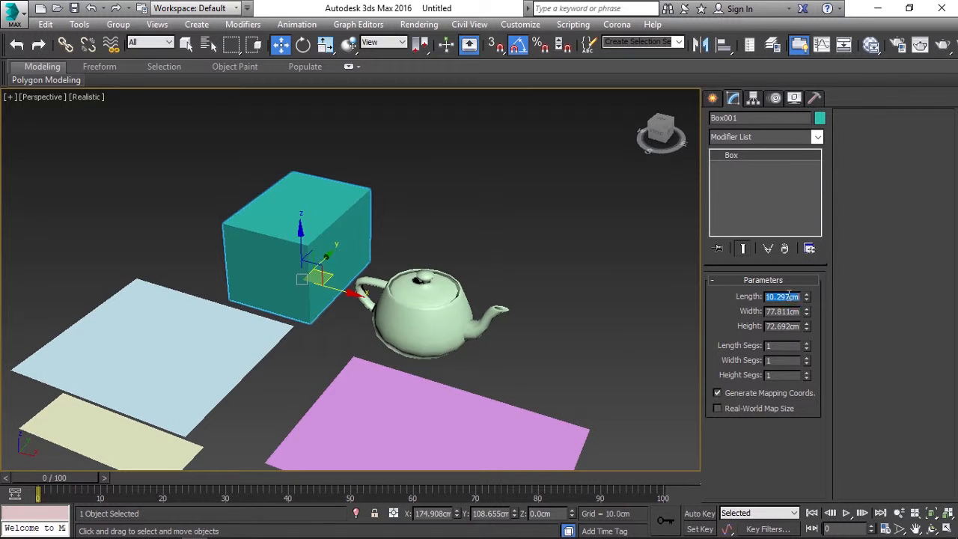
type("50")
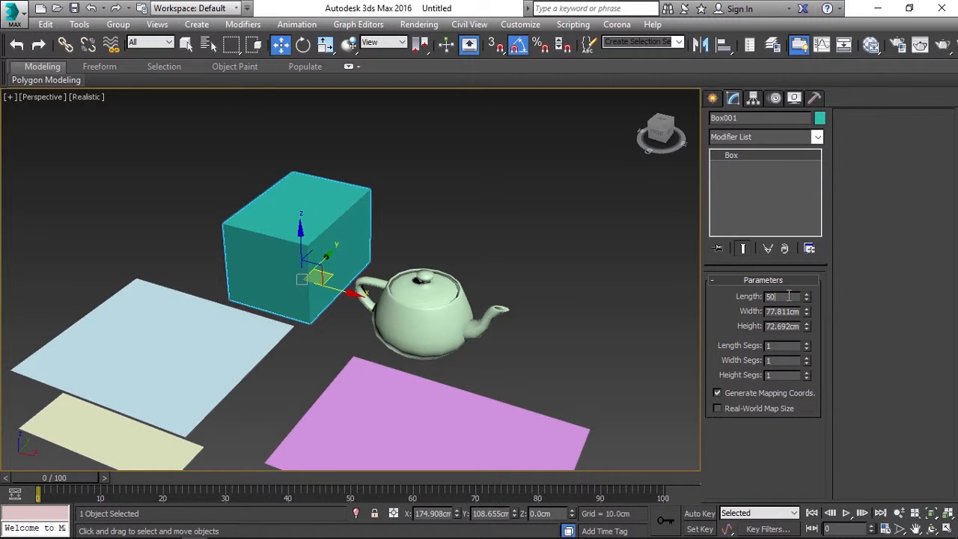
key("Tab")
type("50")
key("Tab")
type("200")
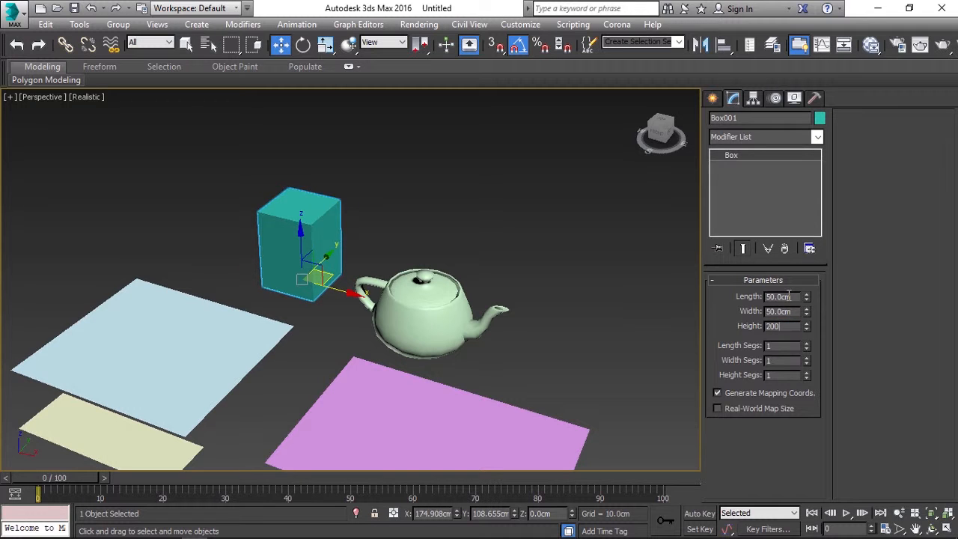
key("Tab")
left_click(498, 335)
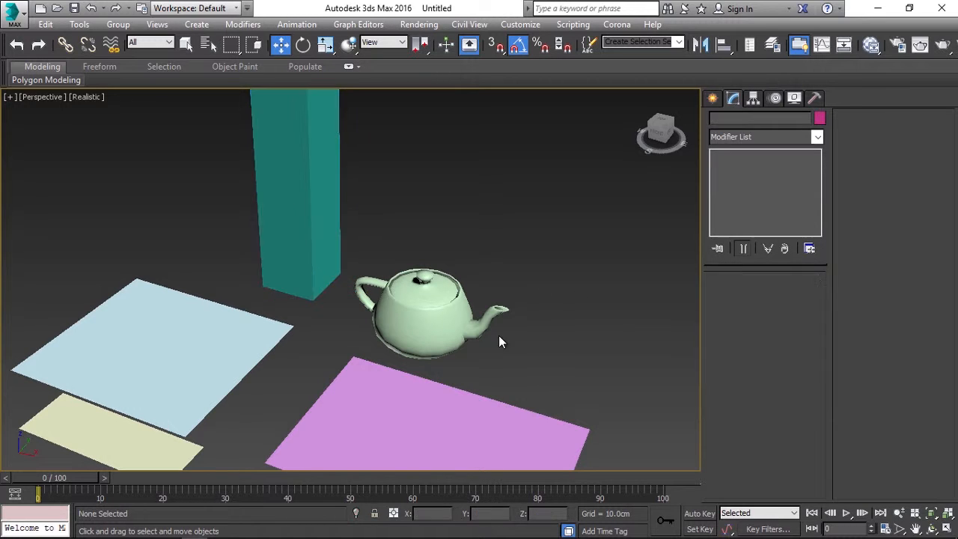
middle_click_drag(499, 336, 542, 384)
left_click(524, 376)
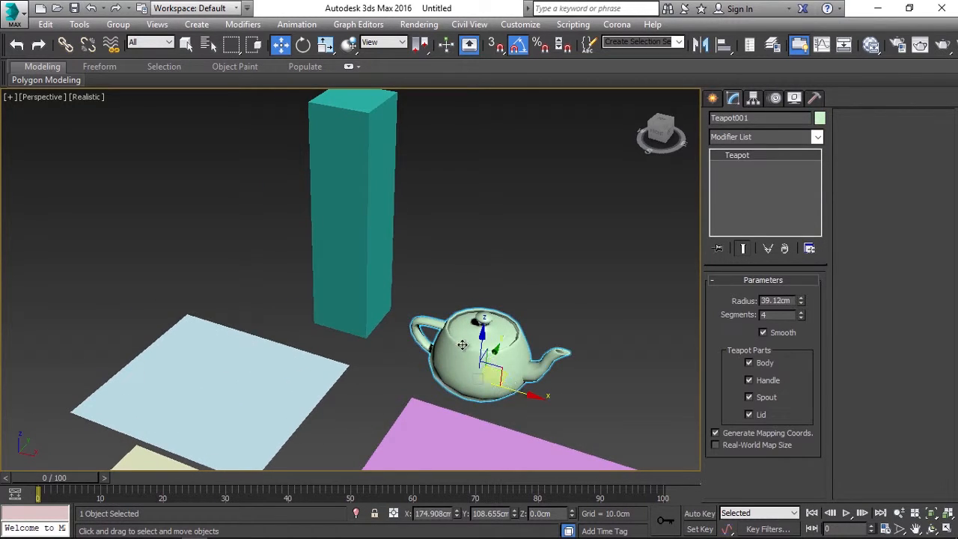
left_click(512, 285)
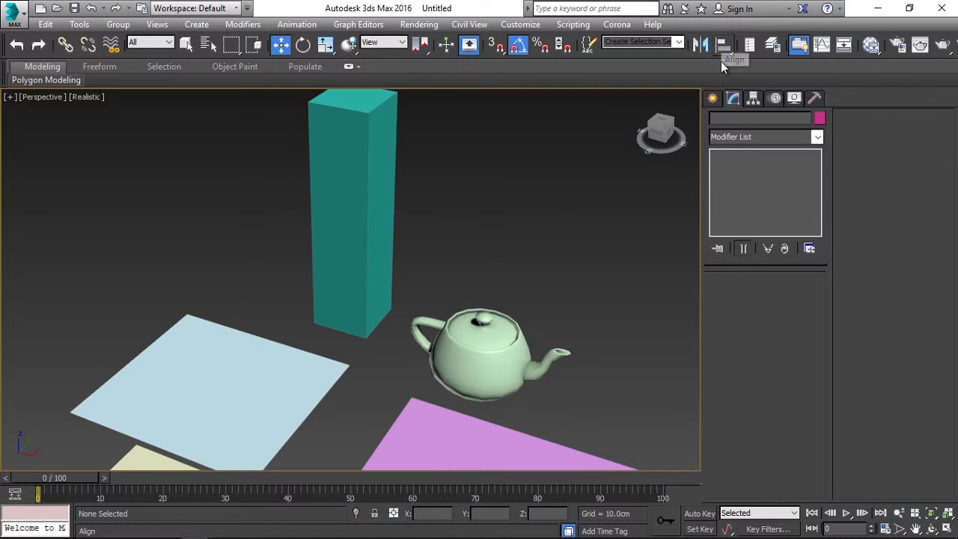
left_click(518, 334)
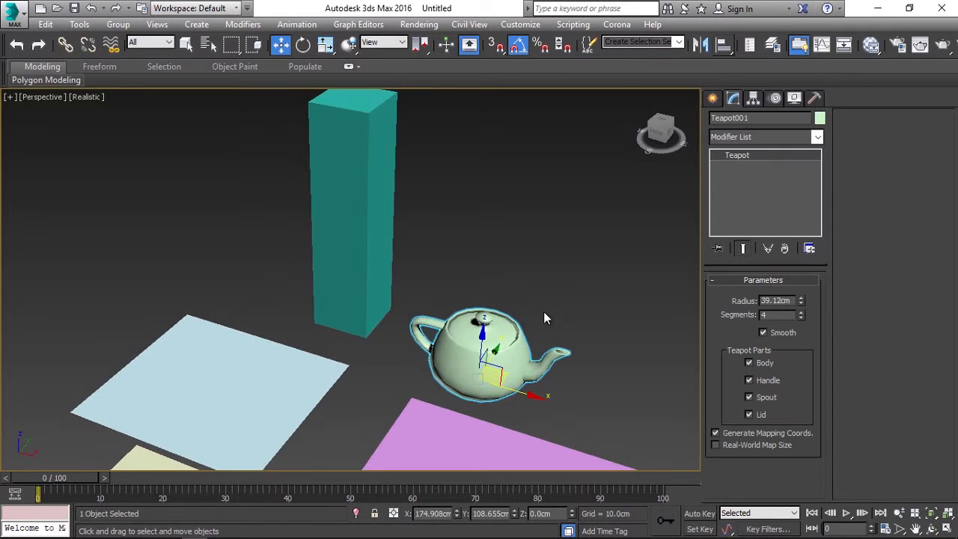
left_click(722, 50)
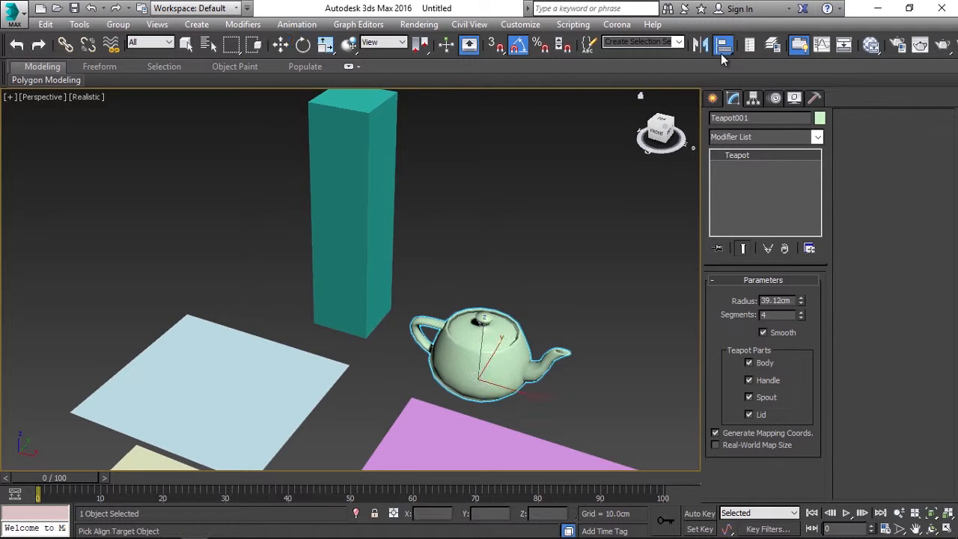
right_click(570, 320)
left_click(557, 297)
- Try aligning the teapot to the tall box in X, Y and Z position, pivot point to pivot point
left_click(488, 373)
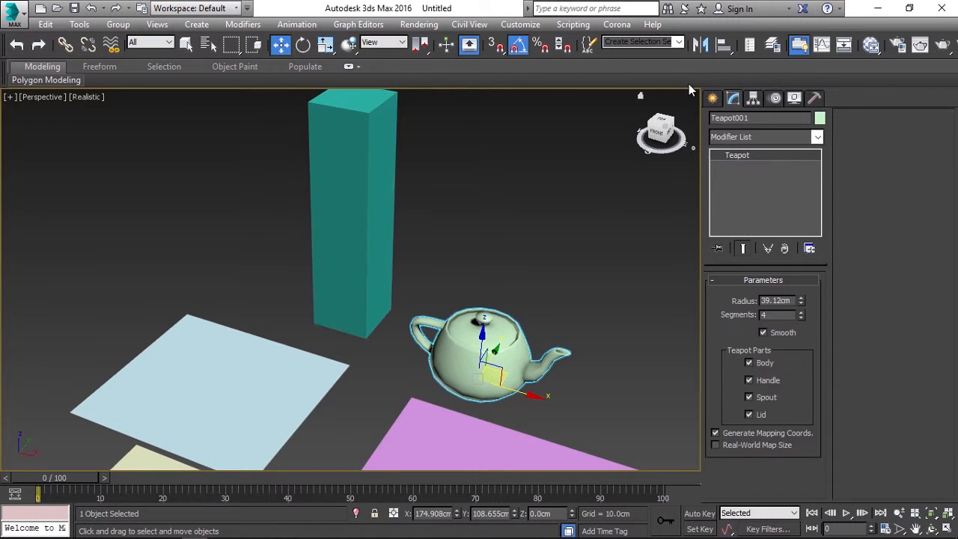
left_click(723, 45)
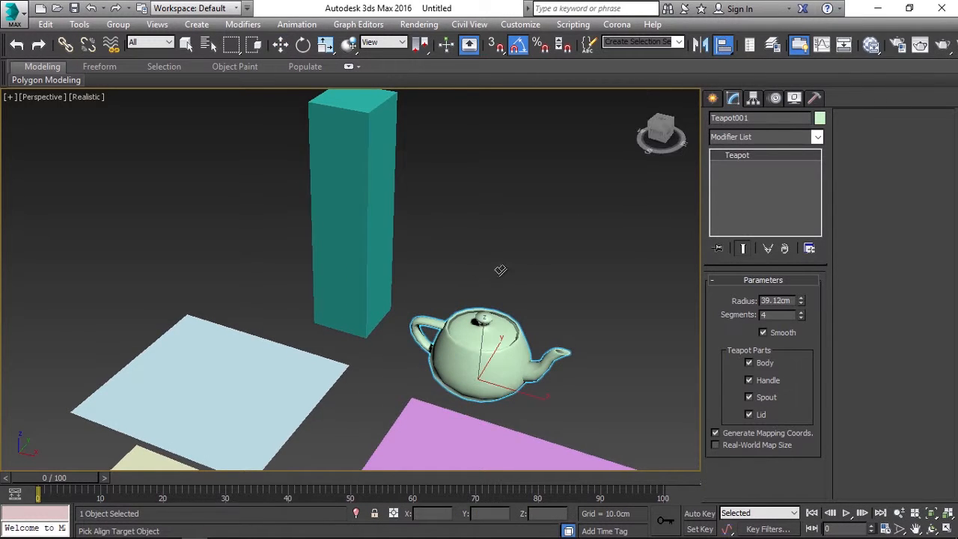
left_click(376, 269)
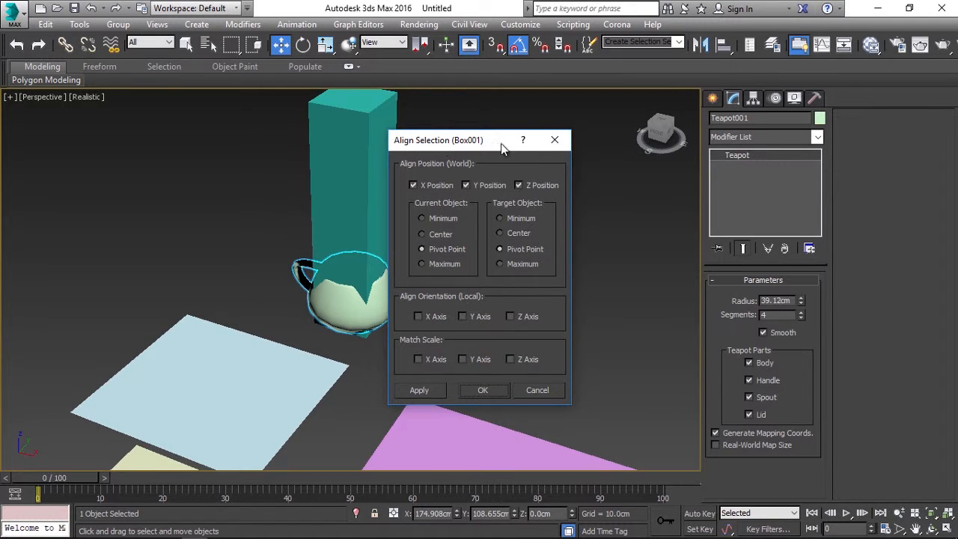
left_click_drag(501, 142, 649, 143)
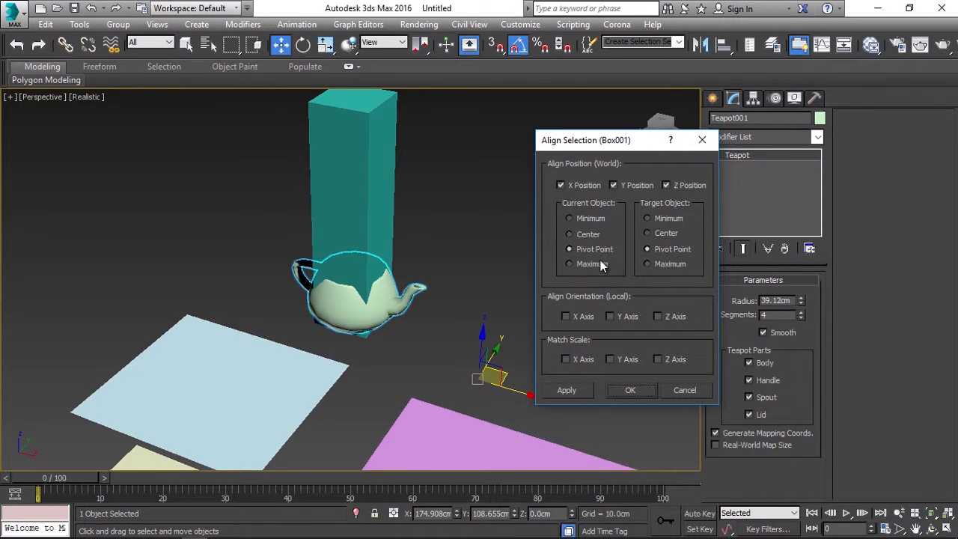
left_click_drag(591, 146, 607, 144)
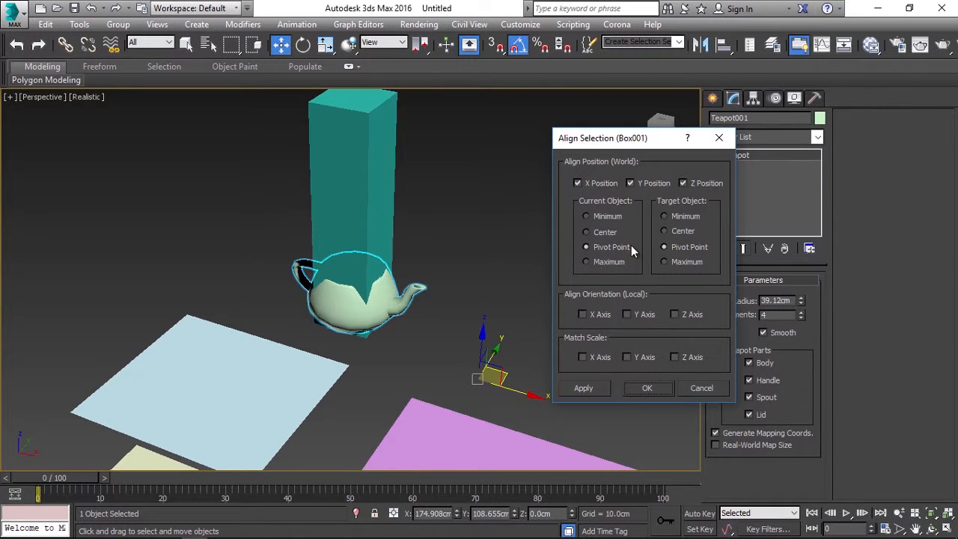
left_click(646, 389)
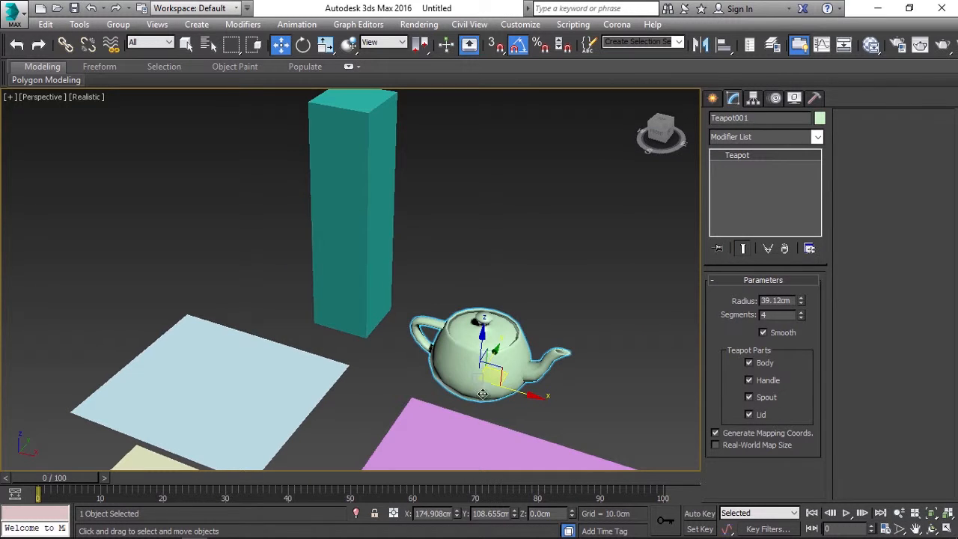
- Compare the bases of the teapot and box from a low angle, preview their pivot-to-pivot alignment again and cancel it
middle_click_drag(483, 395, 494, 347, "alt")
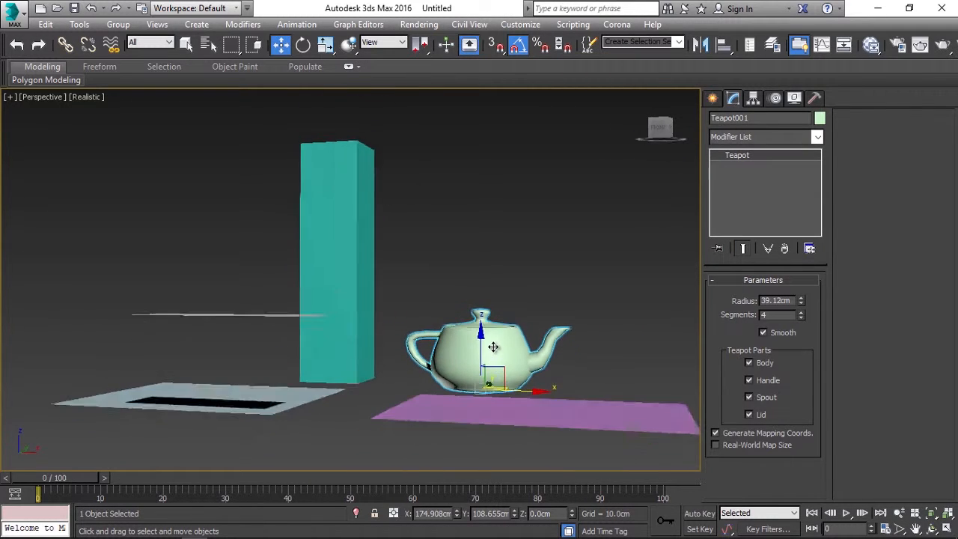
scroll(487, 412, "up", 5)
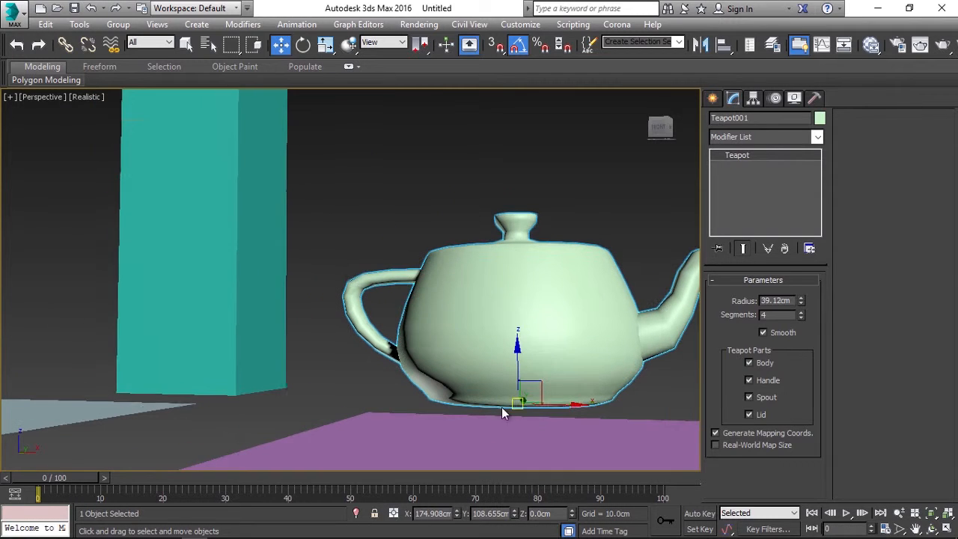
left_click(232, 327)
middle_click_drag(336, 422, 401, 376, "alt")
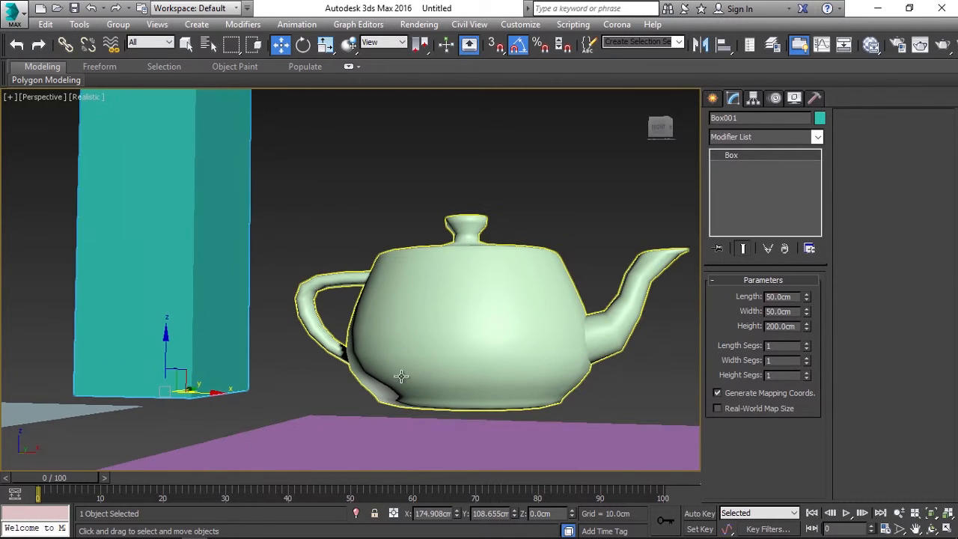
left_click(490, 333)
left_click(723, 44)
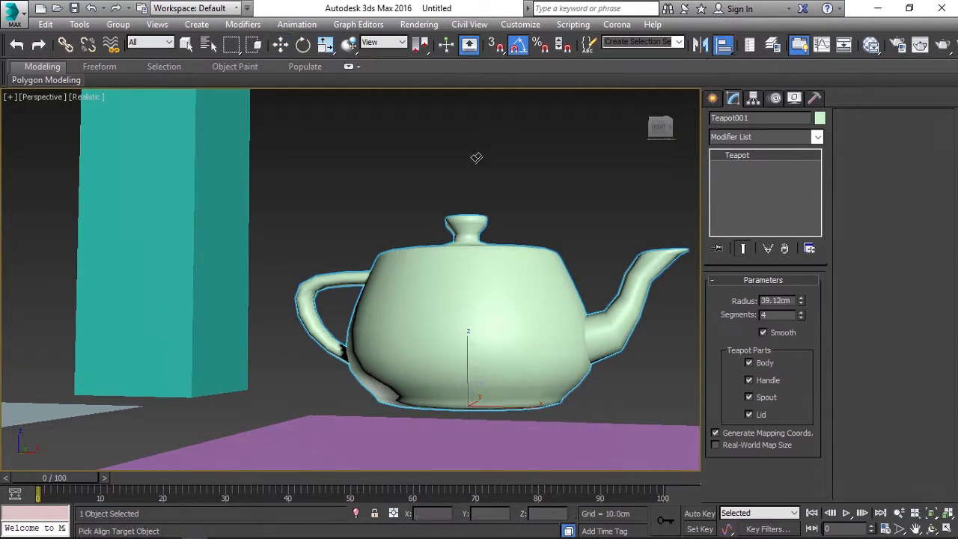
left_click(235, 221)
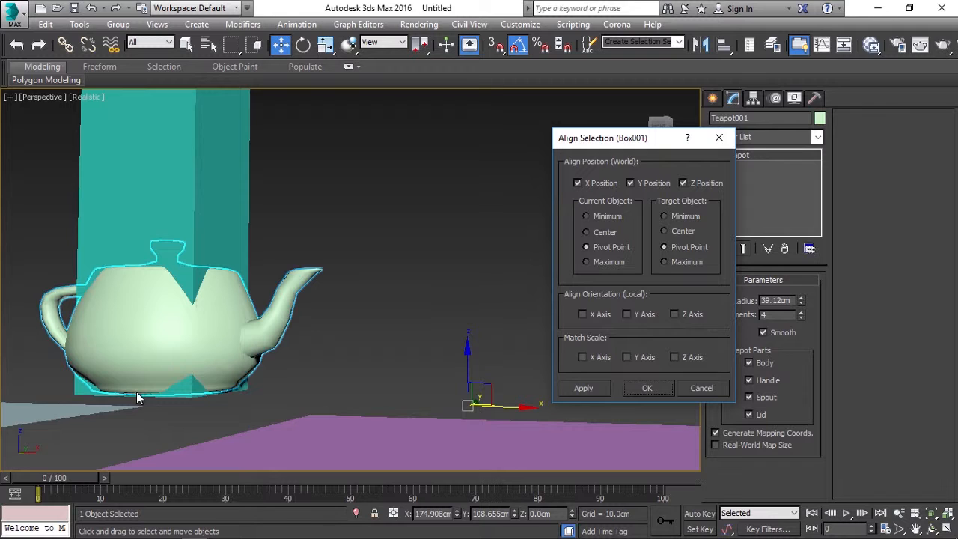
left_click(718, 139)
- Try aligning the teapot to the tall box in Z position only, first center to pivot point, then center to center
scroll(387, 262, "down", 8)
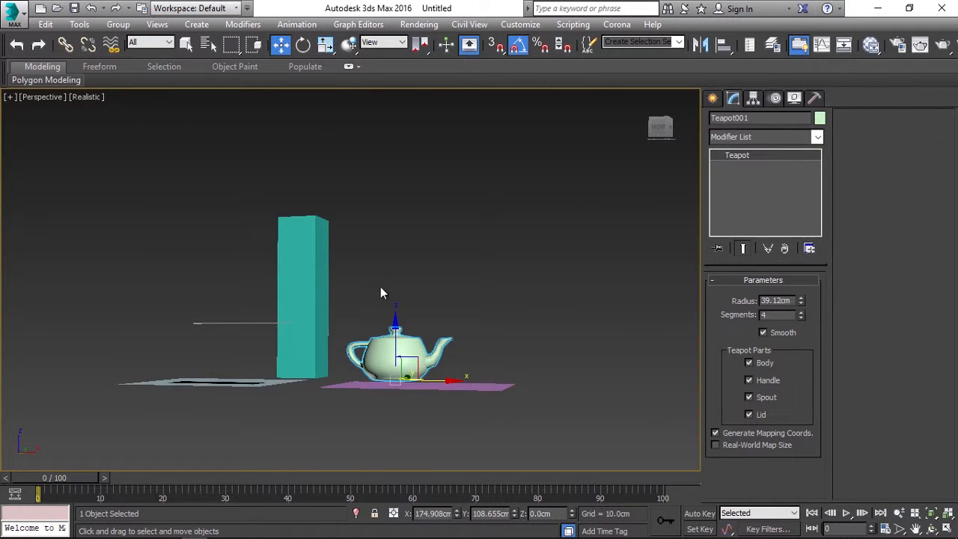
middle_click_drag(381, 288, 362, 307, "alt")
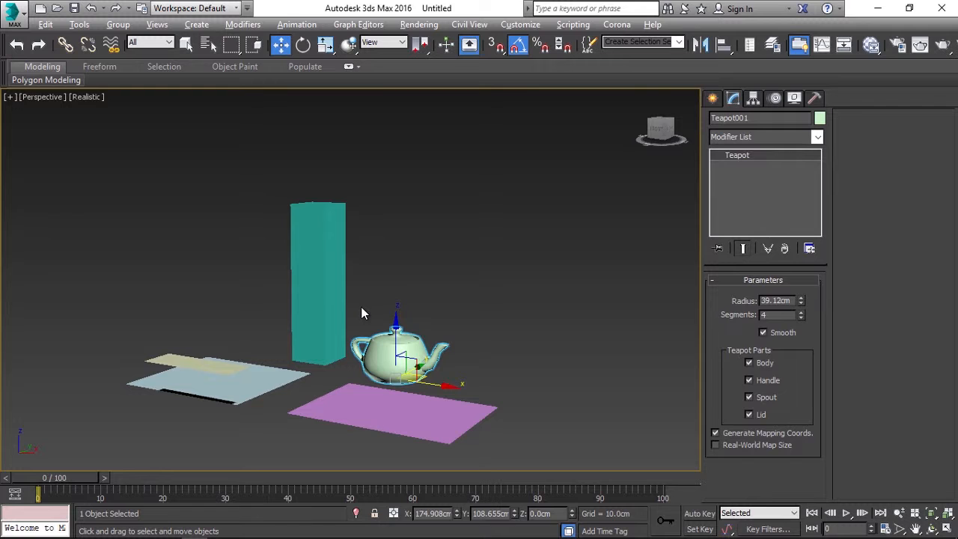
left_click(724, 49)
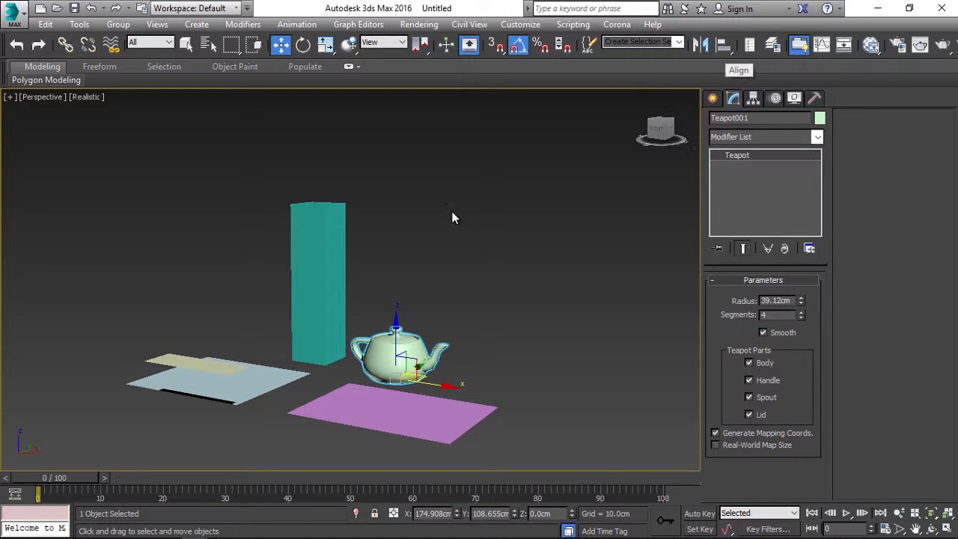
left_click(330, 247)
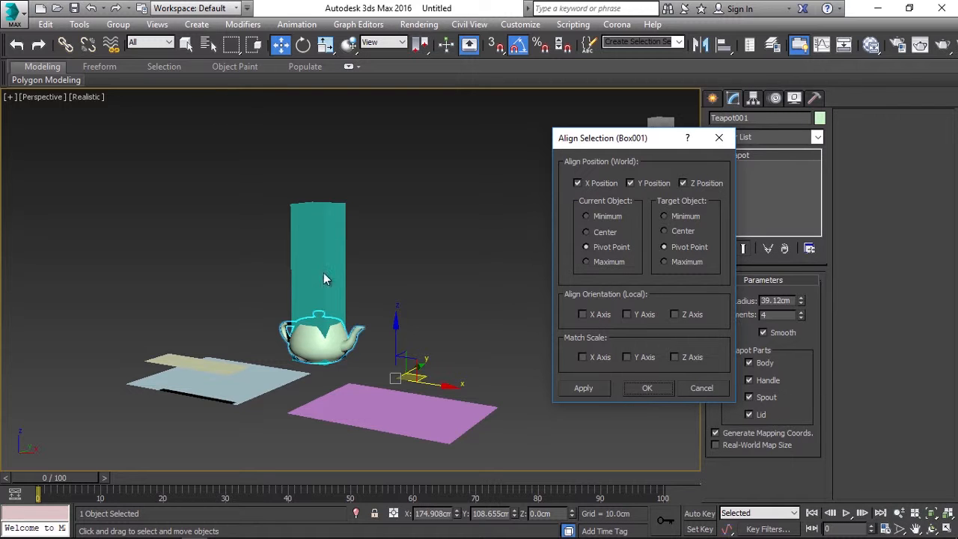
left_click(578, 184)
left_click(654, 187)
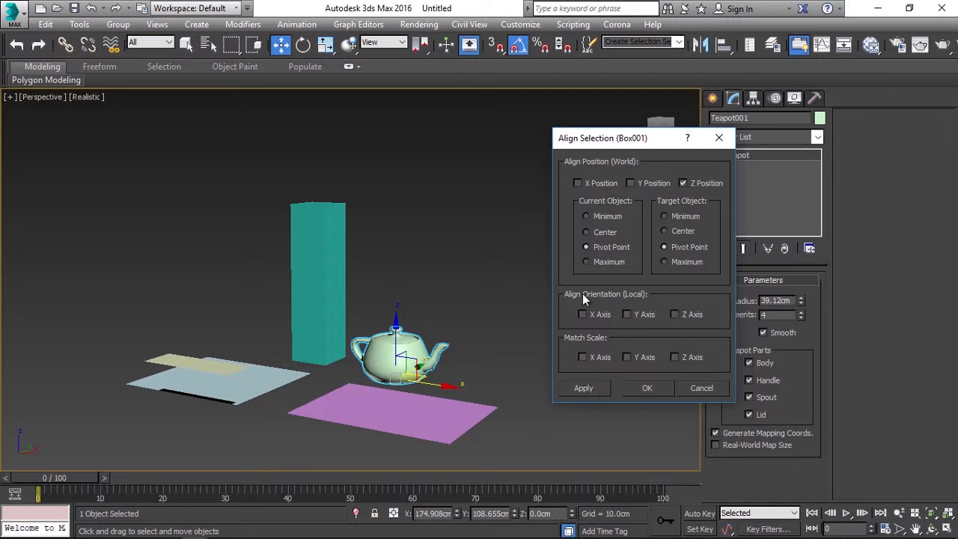
left_click(587, 232)
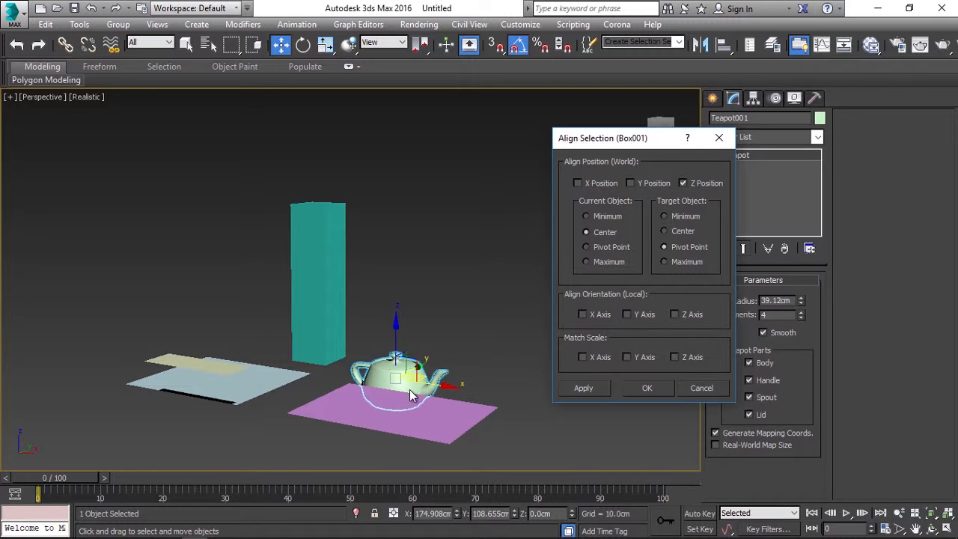
left_click(663, 231)
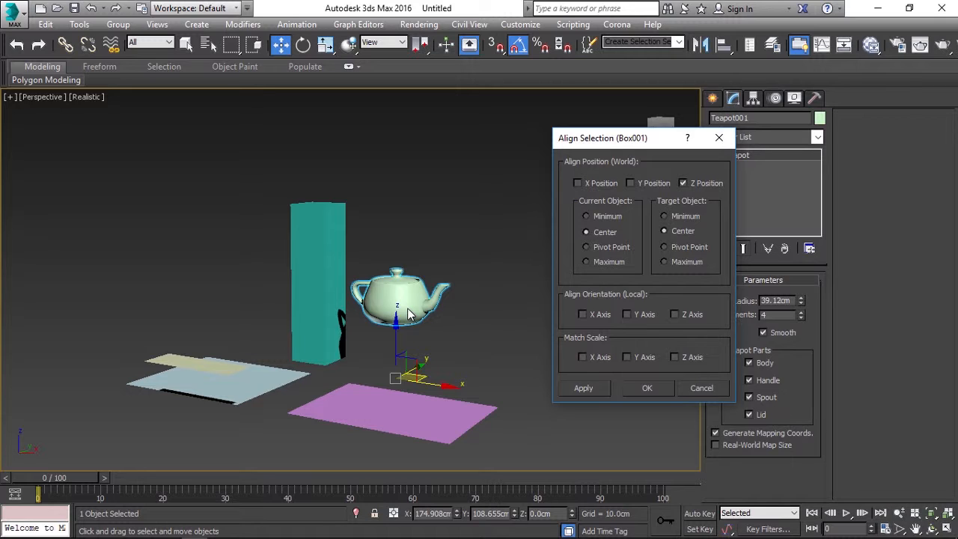
- Try the Z alignments teapot minimum to box center, minimum to minimum, and maximum to minimum
left_click(586, 217)
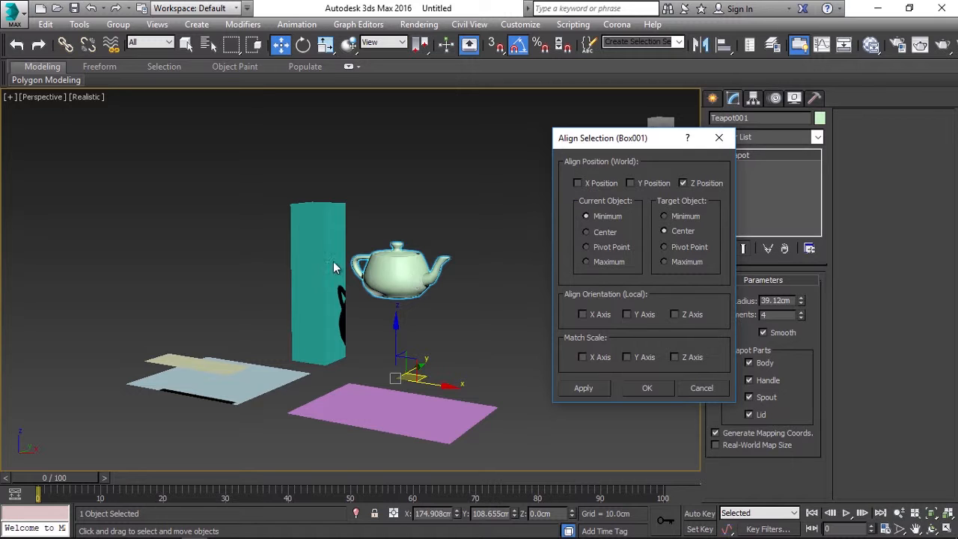
left_click(671, 217)
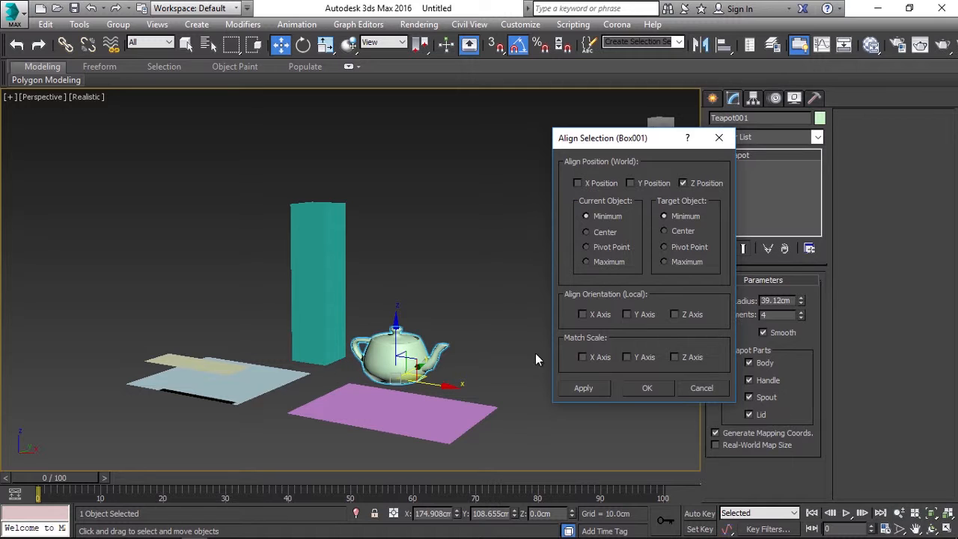
left_click(586, 262)
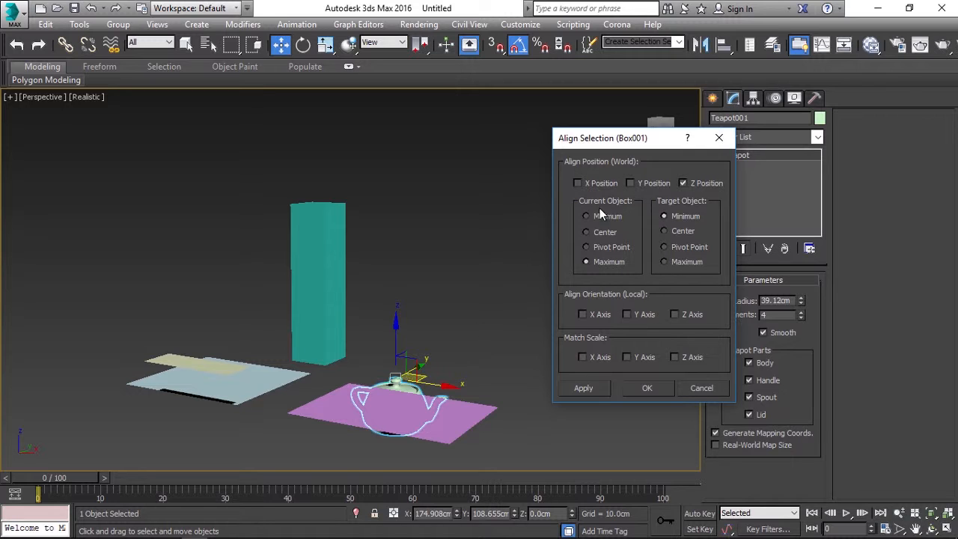
- Align the teapot to the box in X, Y and Z position, center to center, and undo the alignment
left_click(630, 183)
left_click(577, 183)
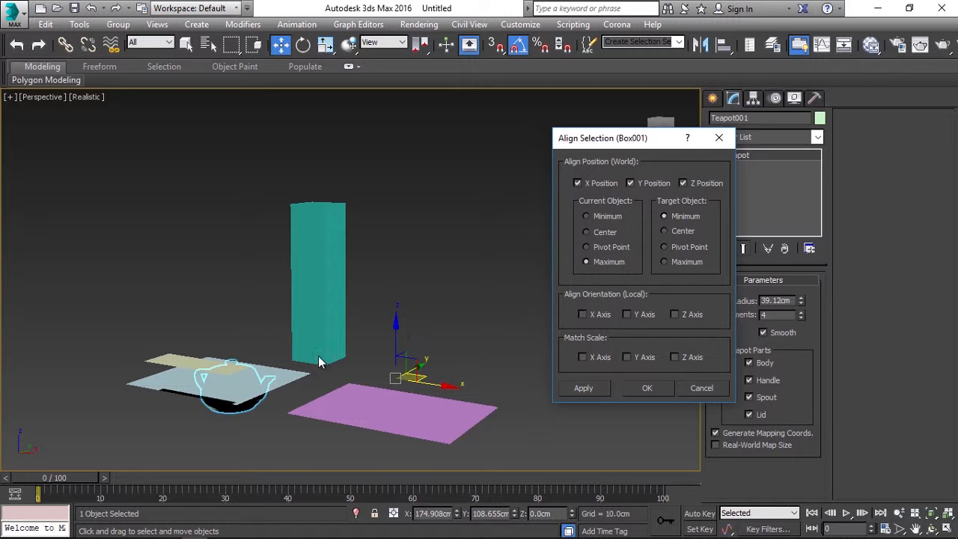
left_click(633, 247)
left_click(666, 247)
left_click(611, 234)
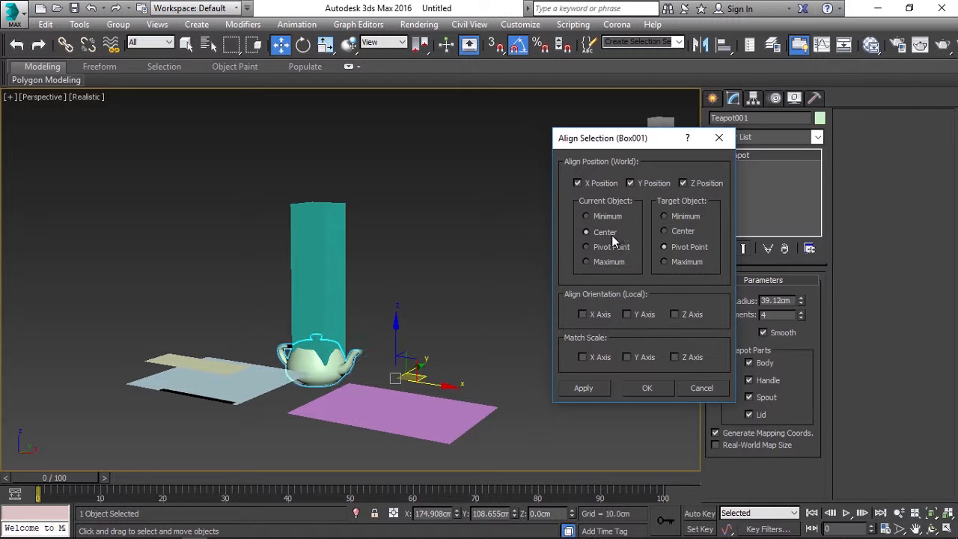
left_click(676, 233)
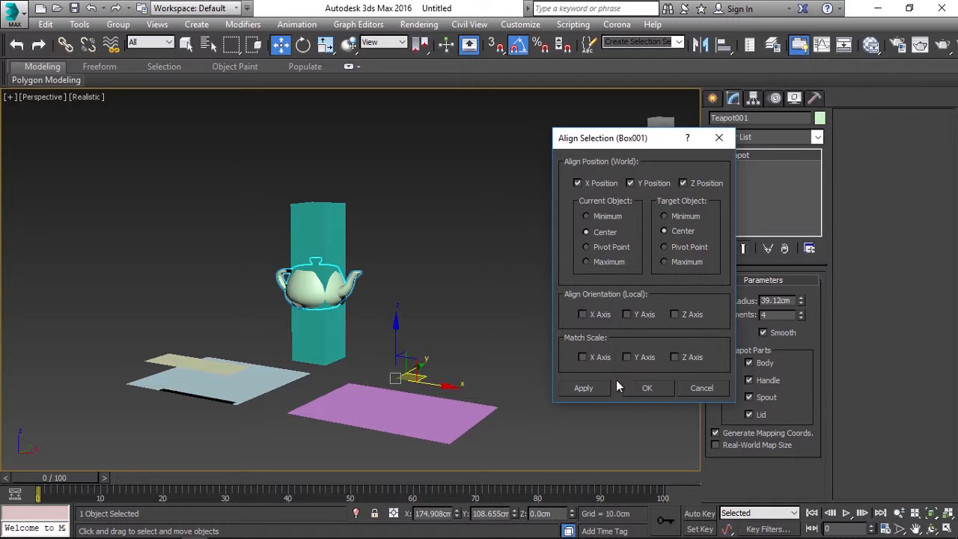
left_click(648, 389)
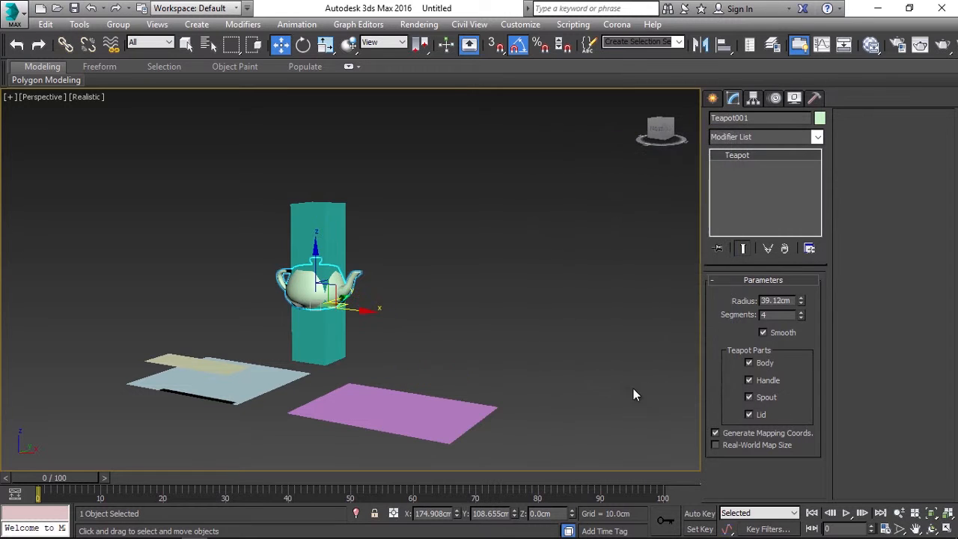
left_click(457, 317)
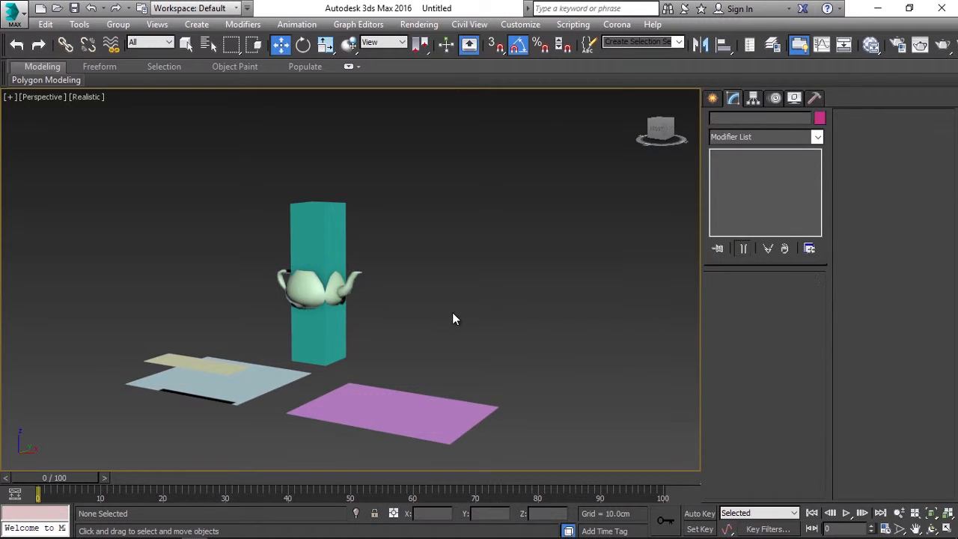
key("ctrl+z")
key("ctrl+z")
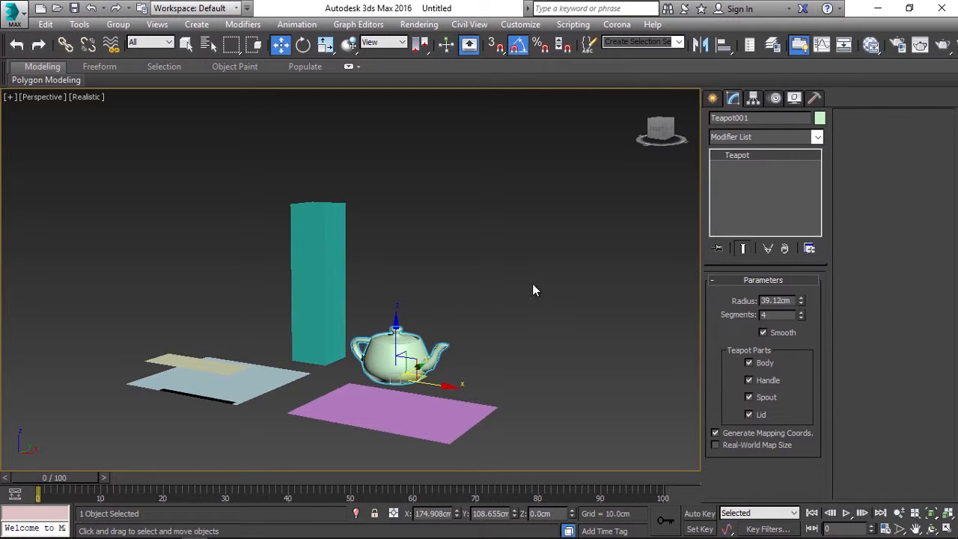
- Delete the box, the teapot and all the planes from the scene
left_click(559, 253)
scroll(548, 316, "down", 6)
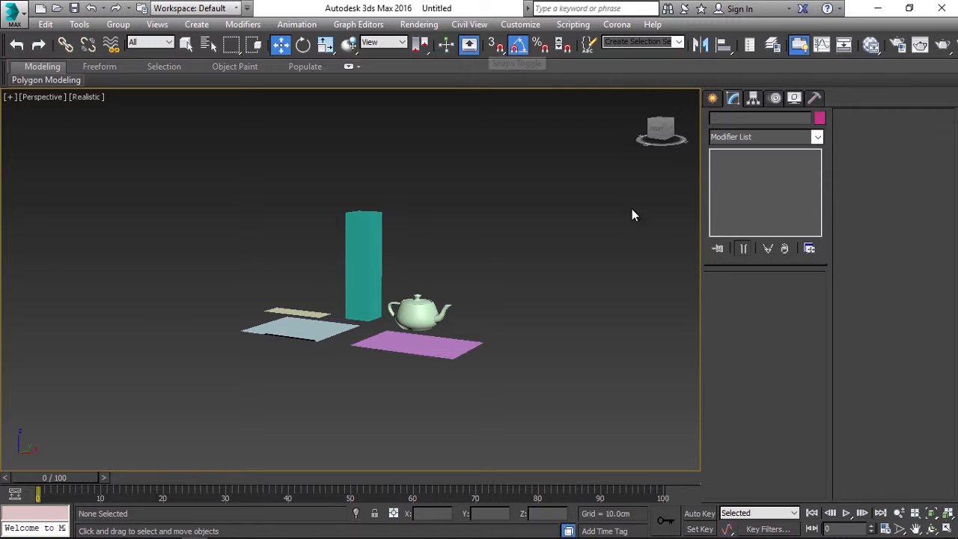
middle_click_drag(509, 278, 450, 320, "alt")
left_click_drag(497, 209, 255, 428)
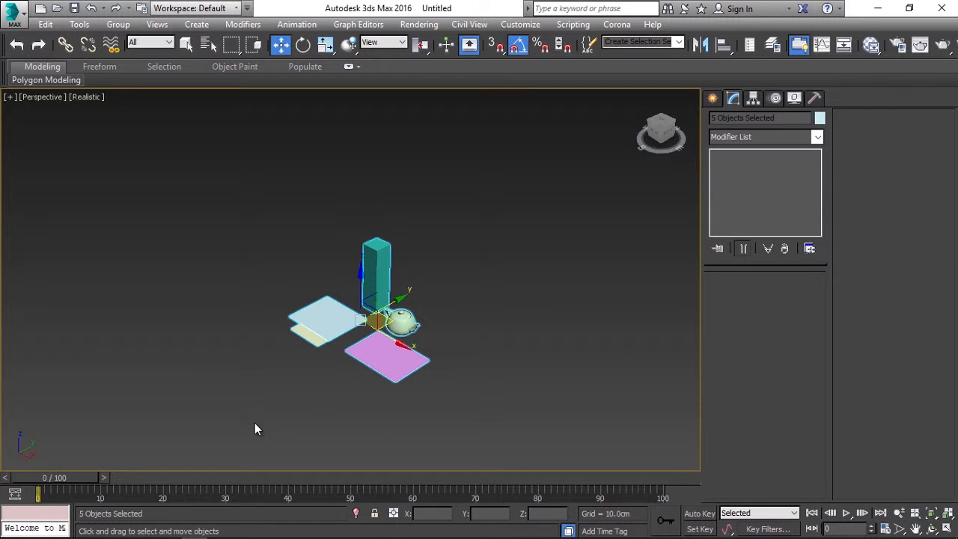
key("Delete")
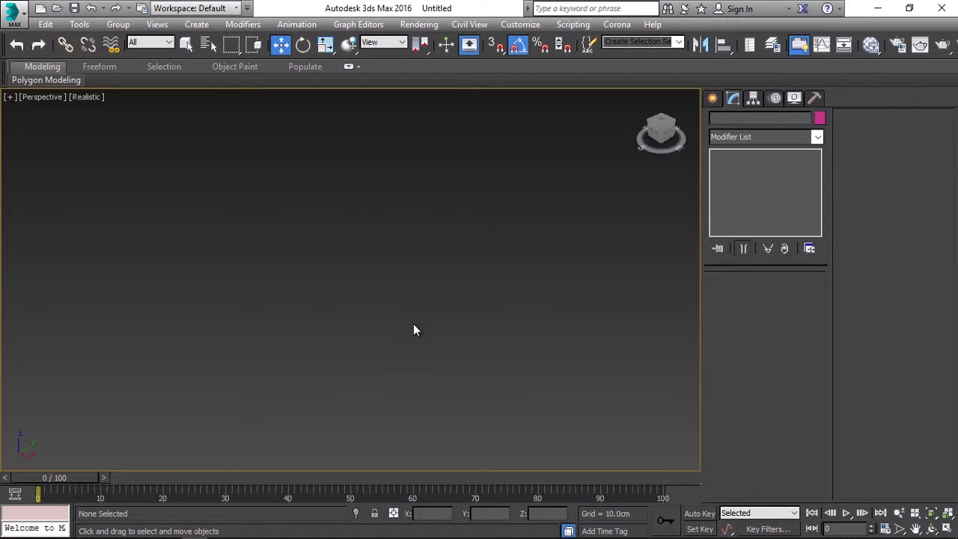
- Show the Layers toolbar, reshape it over the viewport and create a new layer named Layer001
right_click(623, 53)
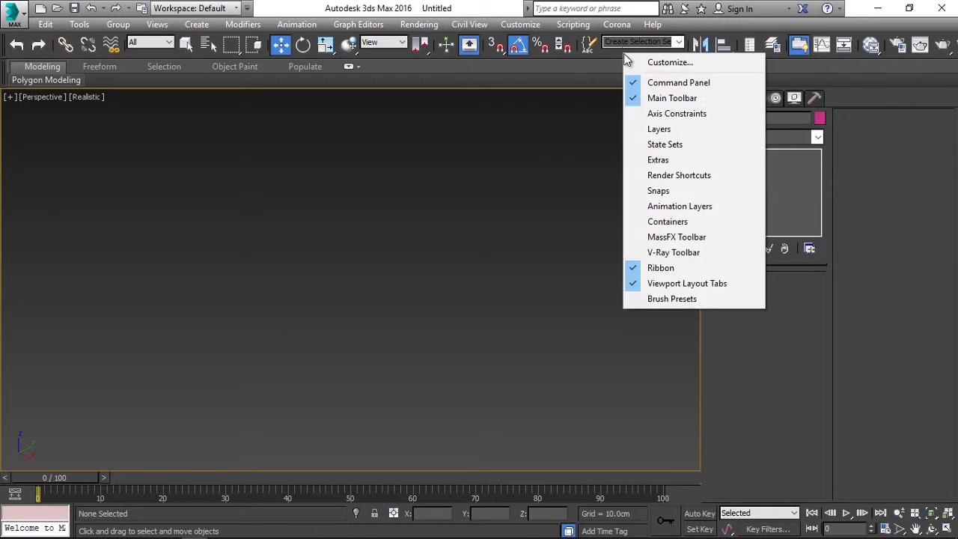
left_click(687, 127)
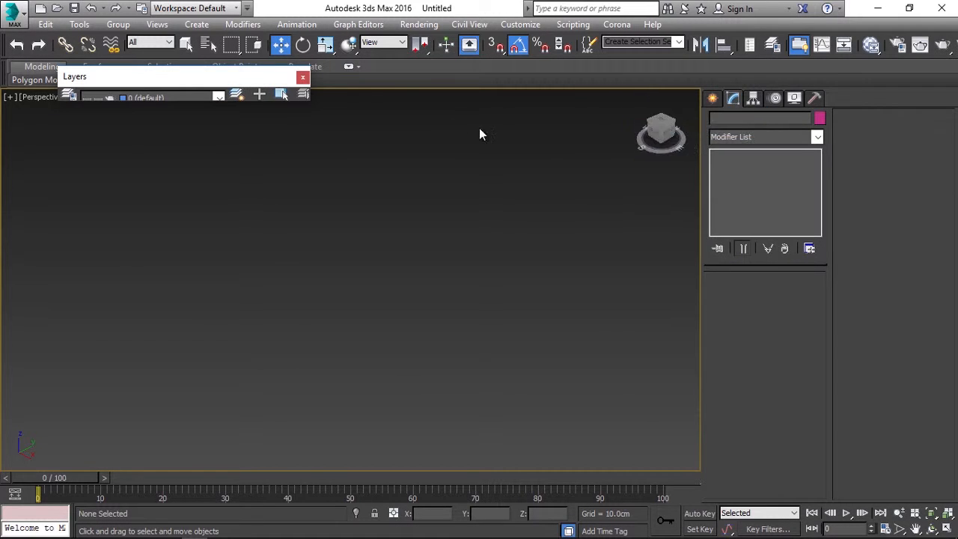
left_click_drag(220, 77, 216, 347)
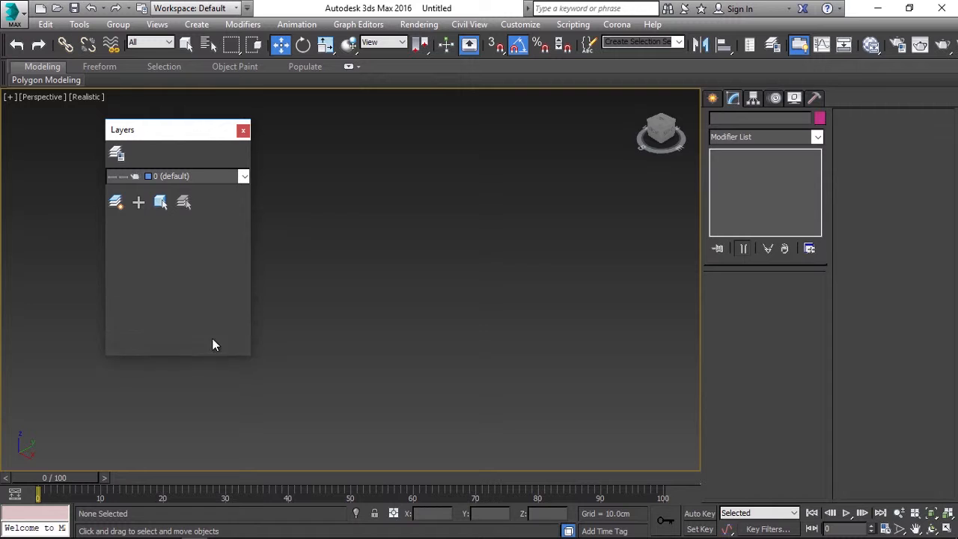
left_click_drag(170, 130, 132, 127)
left_click(78, 200)
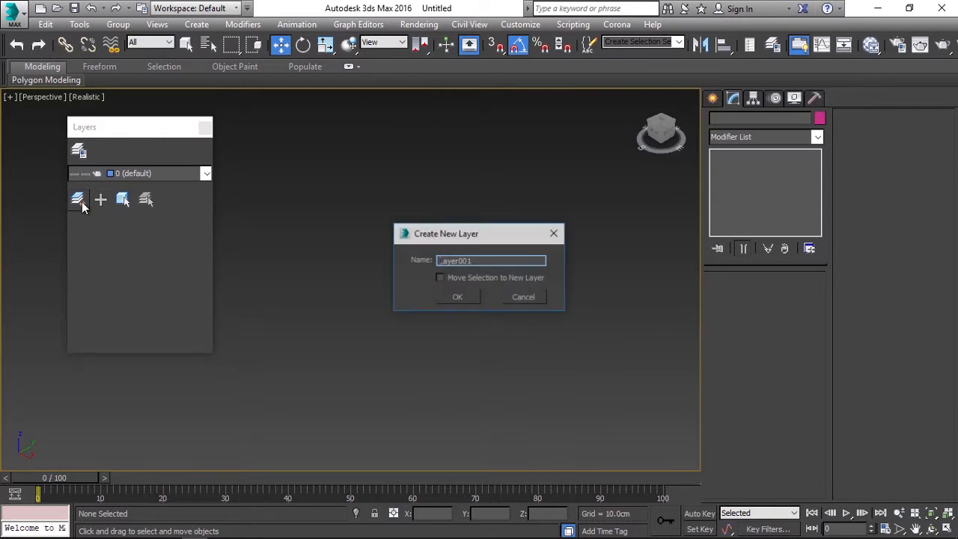
left_click(458, 298)
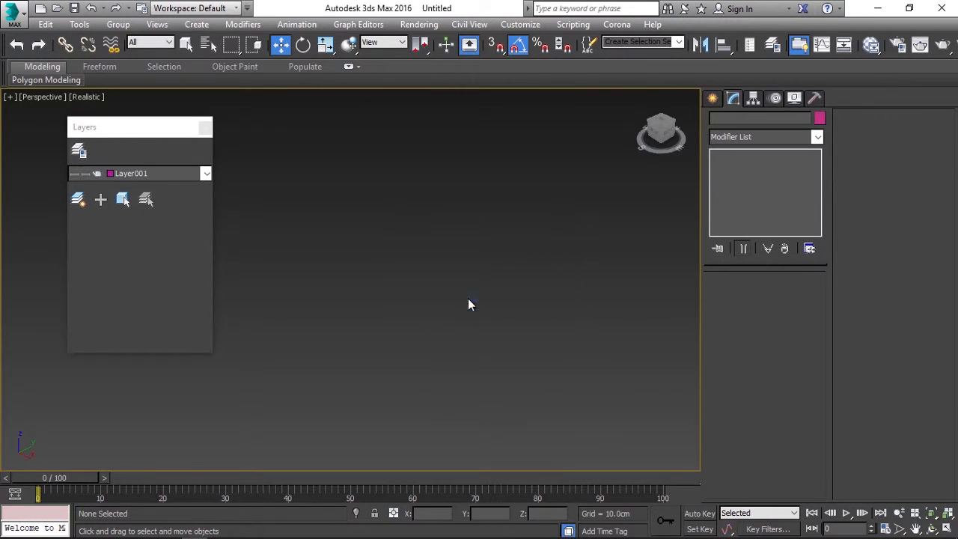
- Open the Layer Explorer and select Layer001 in its list
left_click(80, 151)
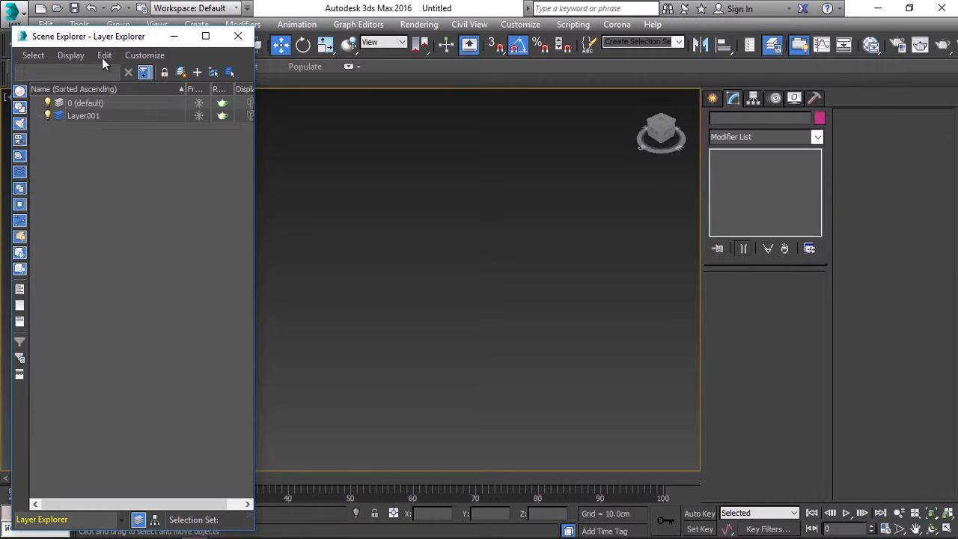
left_click_drag(106, 41, 104, 38)
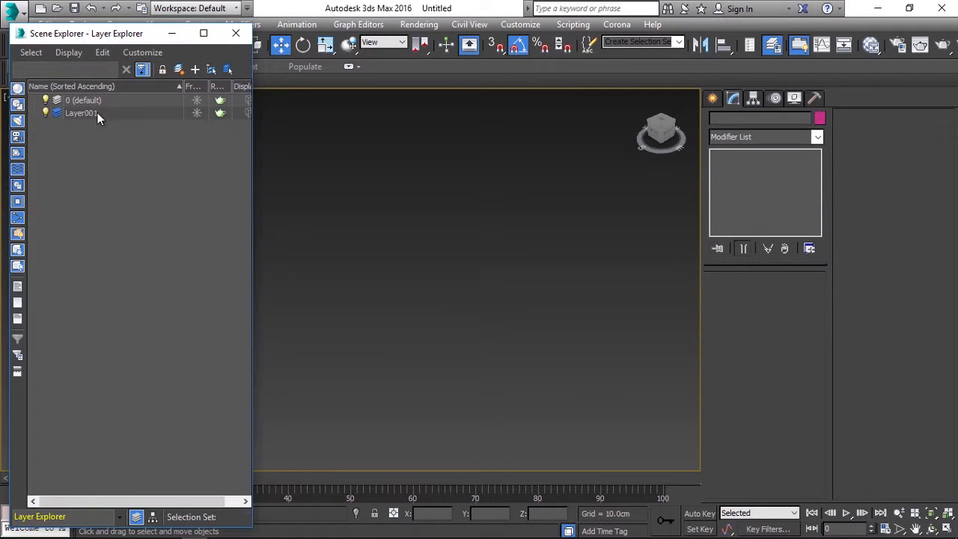
left_click(400, 194)
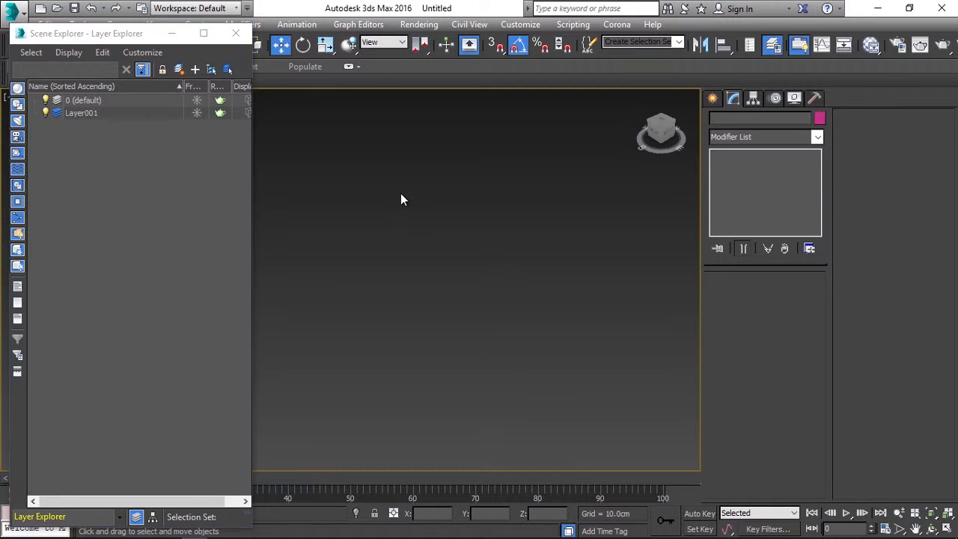
left_click(84, 114)
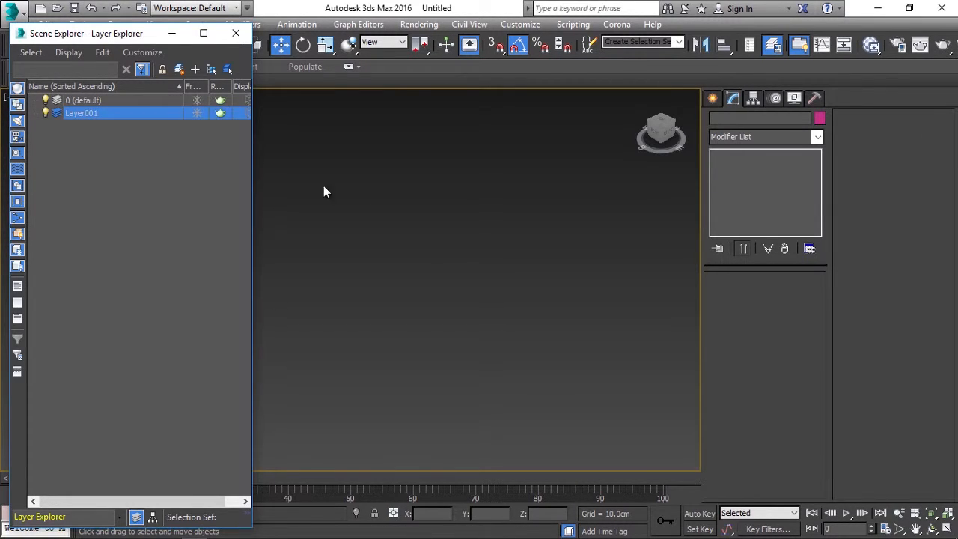
- Create a standard primitive box about 634 cm long and 280 cm wide on Layer001
left_click(712, 100)
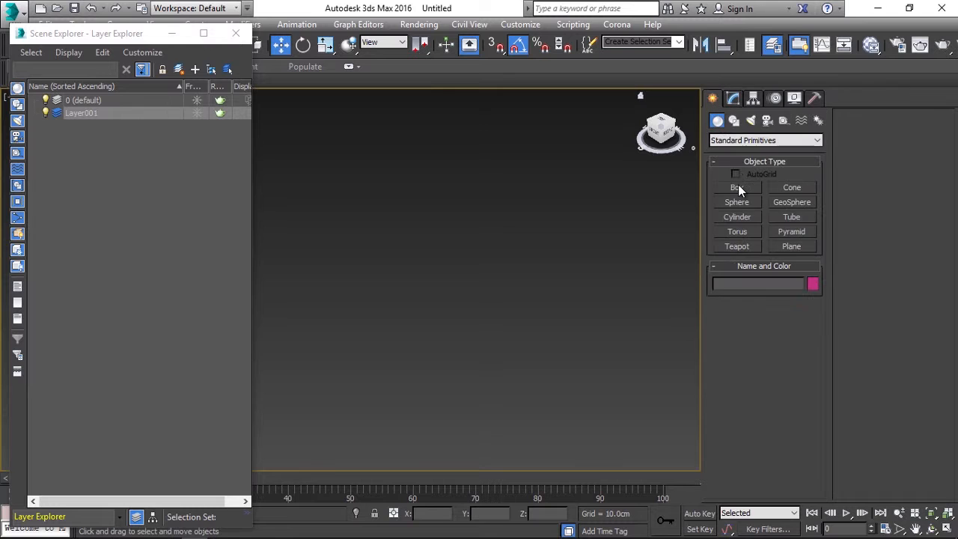
left_click(738, 187)
left_click_drag(521, 260, 459, 380)
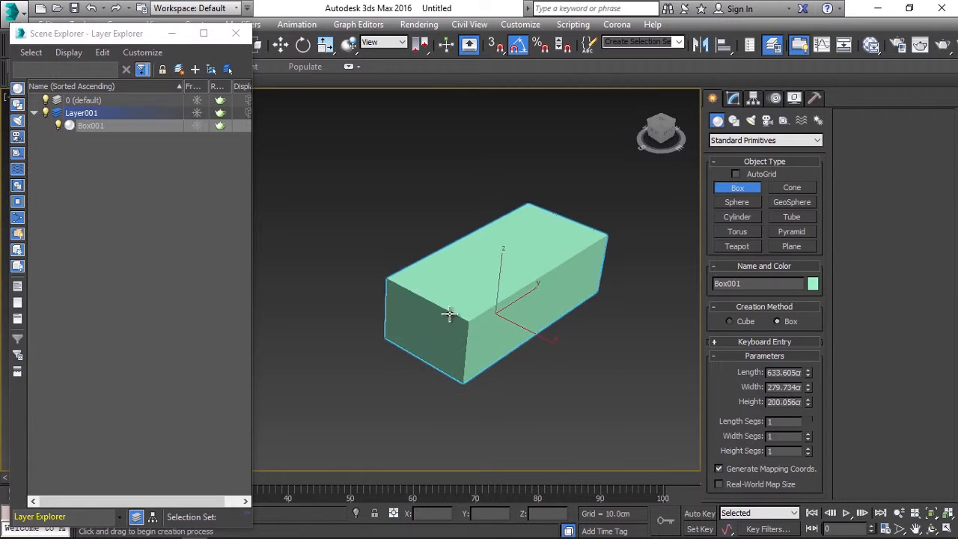
left_click(431, 299)
right_click(429, 300)
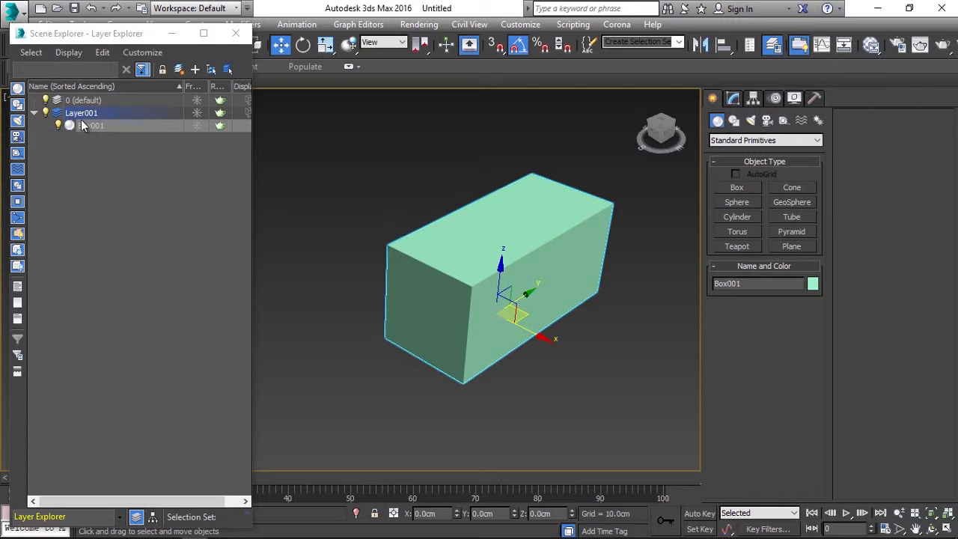
- Add a sphere of about 212 cm radius beside the box and a cone with radii about 132 and 71 cm and height about 116 cm
left_click(729, 201)
left_click_drag(339, 219, 382, 196)
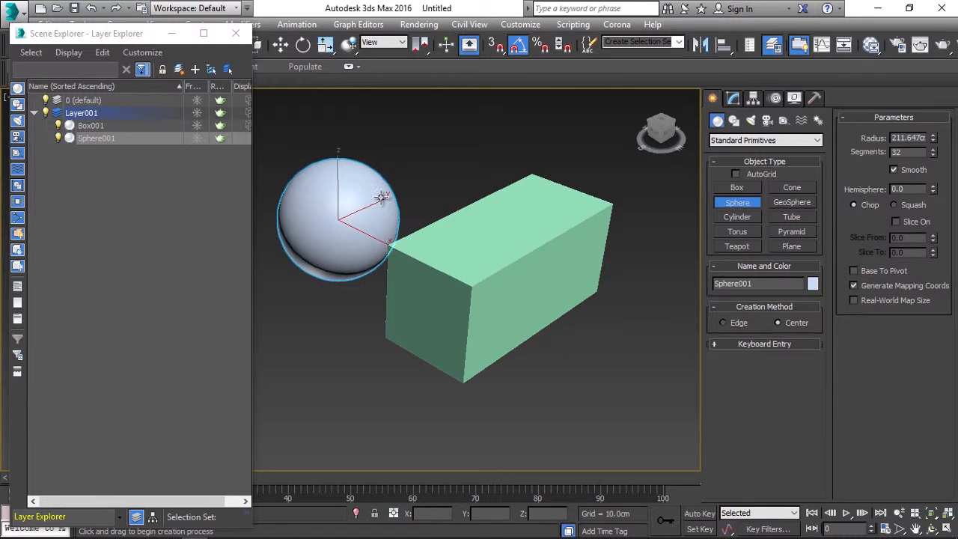
left_click(788, 192)
left_click_drag(626, 297, 623, 367)
right_click(580, 360)
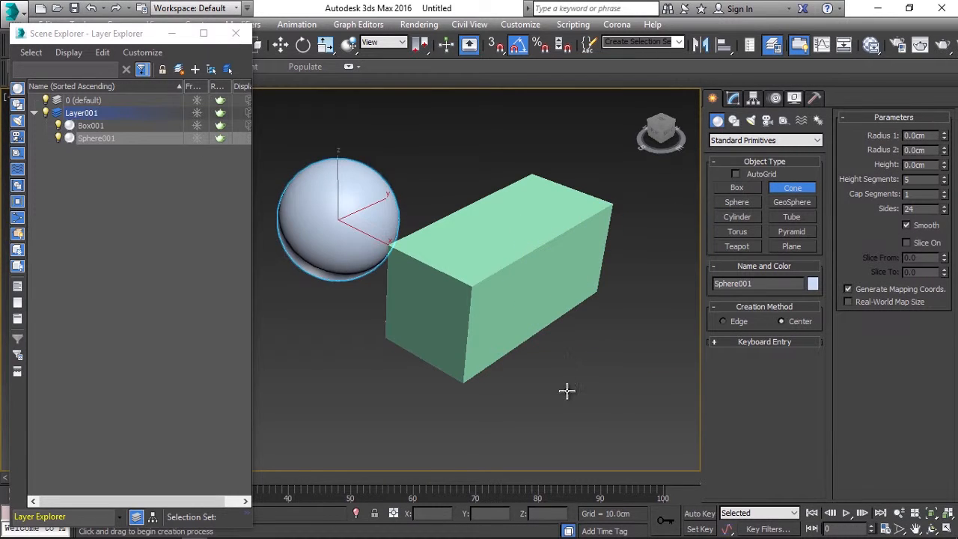
left_click_drag(567, 390, 578, 423)
left_click(581, 374)
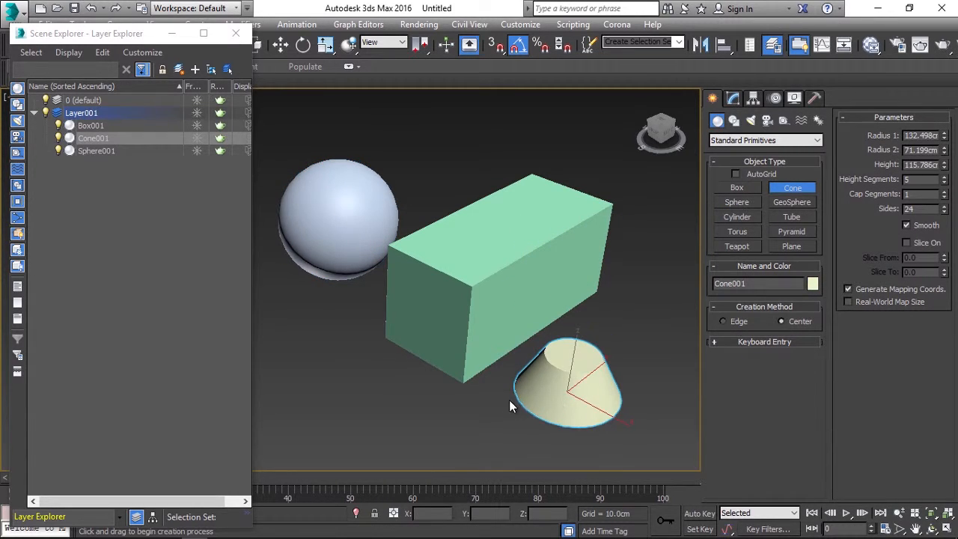
right_click(476, 412)
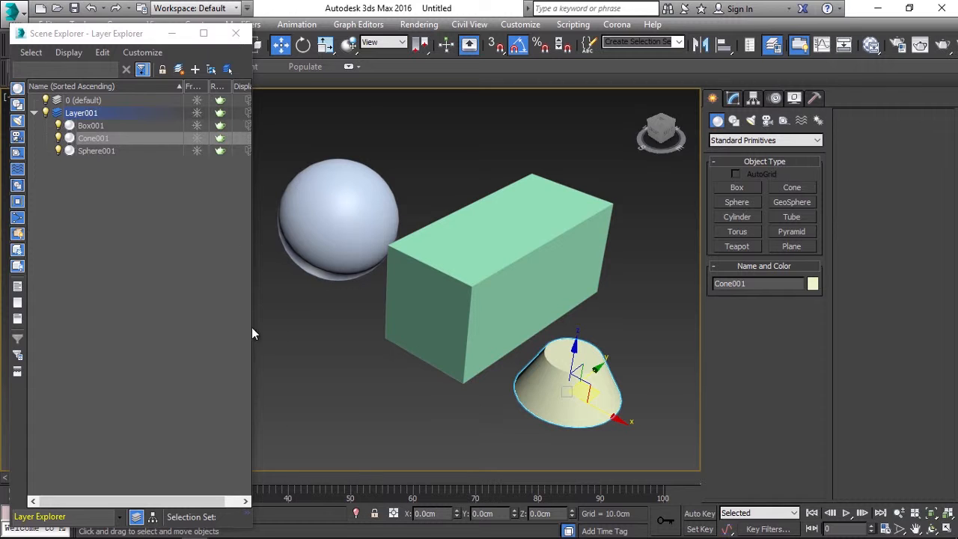
- Widen the Layer Explorer to show its display column fully, and freeze and unfreeze Layer001
left_click_drag(253, 327, 280, 324)
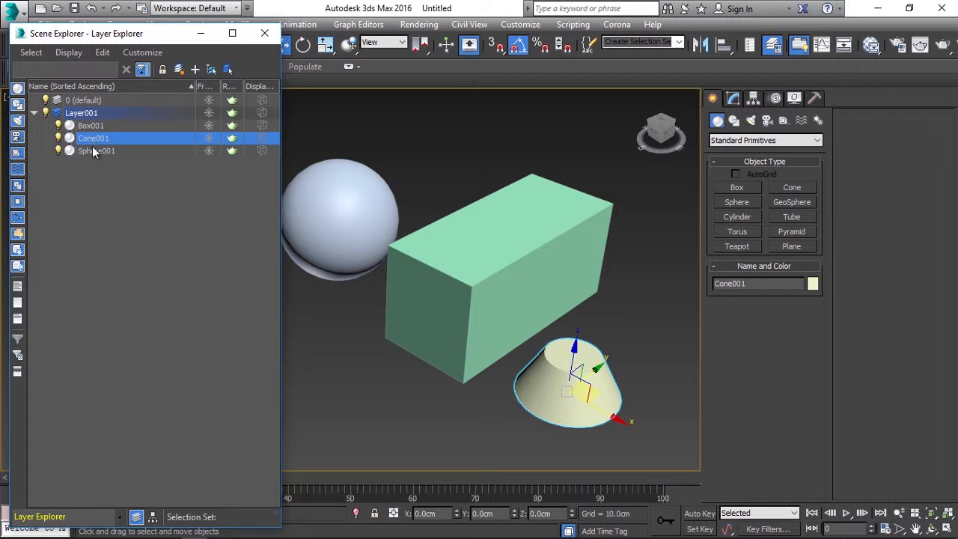
left_click(211, 110)
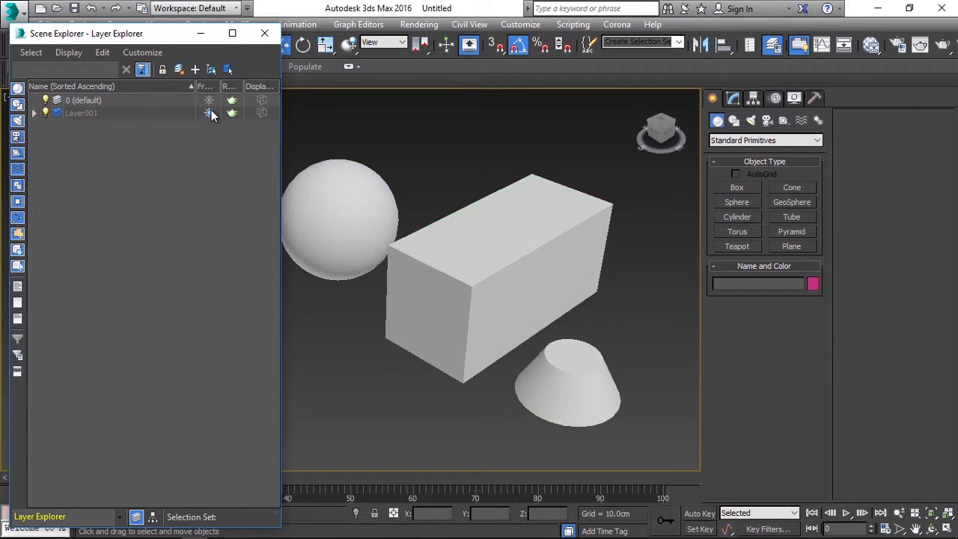
left_click(211, 110)
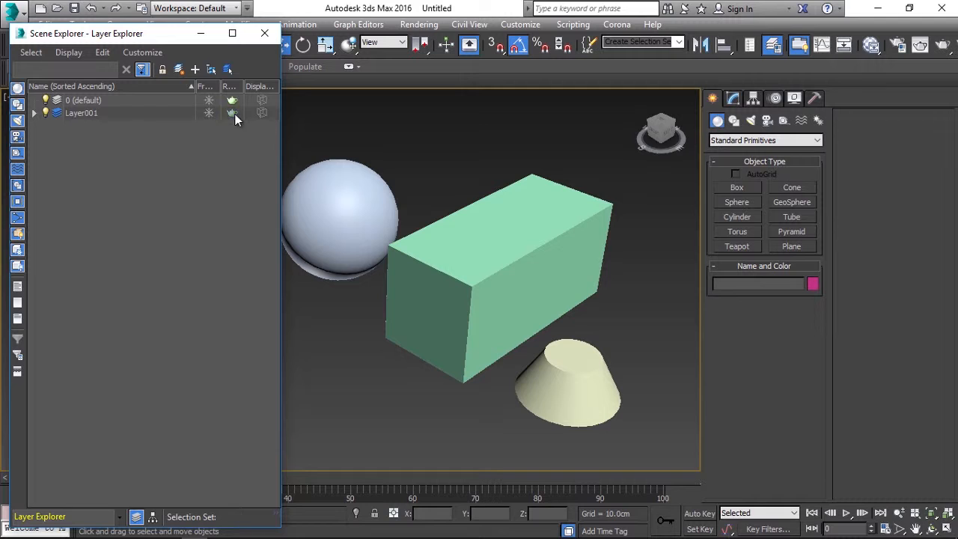
- Expand Layer001 and make the layer and its box, cone and sphere non-renderable
left_click(34, 113)
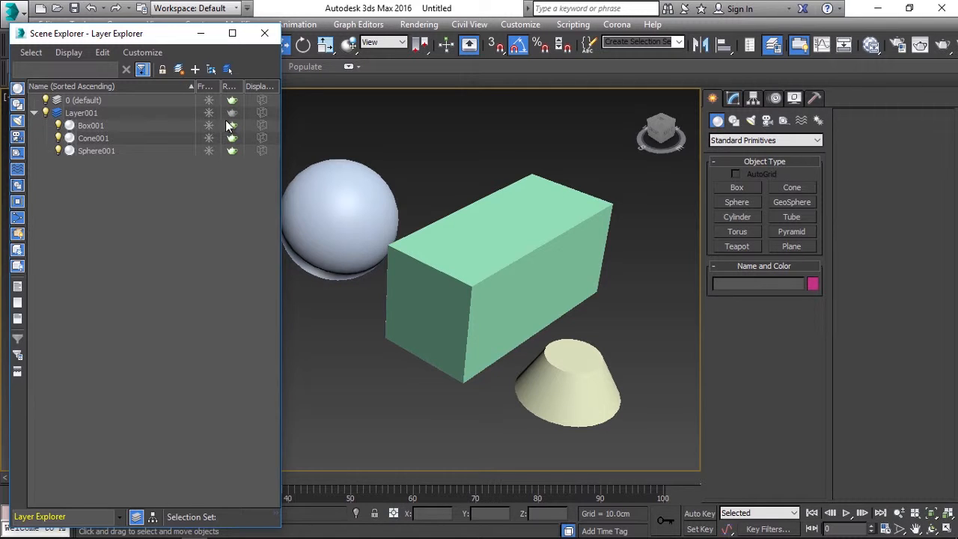
left_click_drag(234, 126, 231, 152)
- Freeze the sphere, cone and box on Layer001 individually and unfreeze all three again
left_click(209, 151)
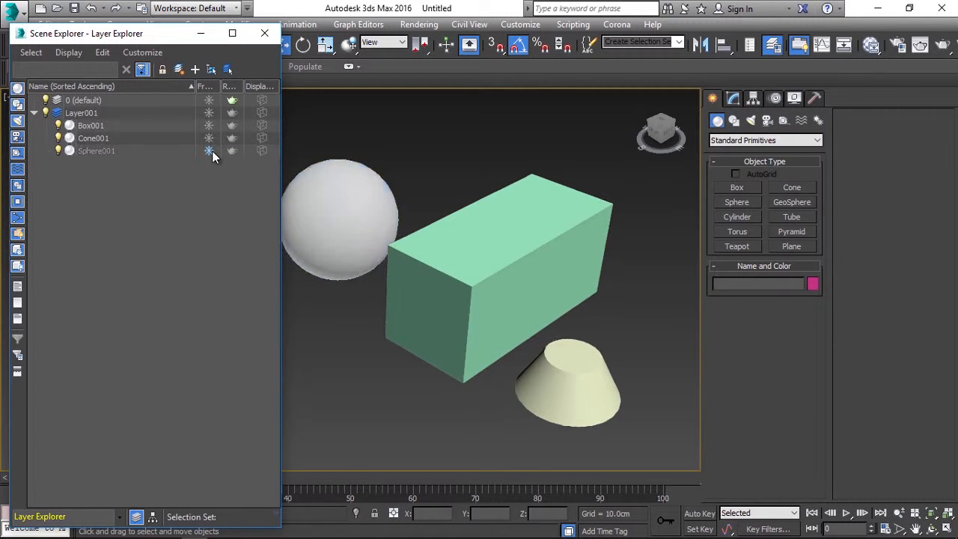
left_click(209, 138)
left_click(209, 125)
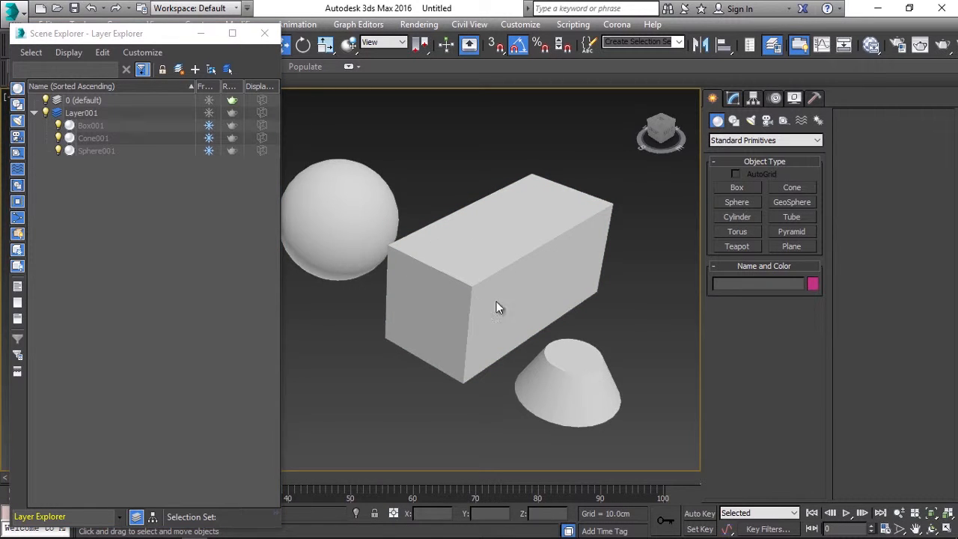
left_click(209, 126)
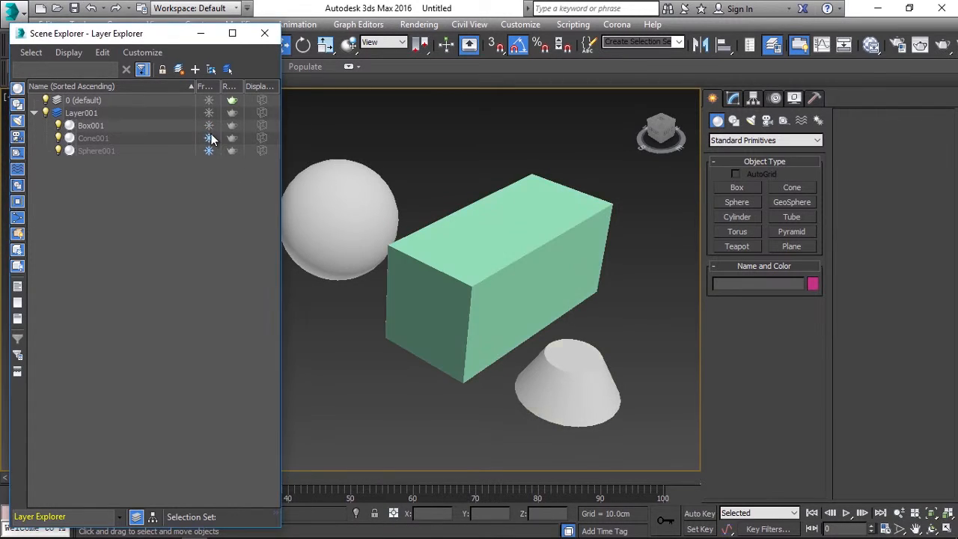
left_click(209, 138)
left_click(209, 151)
- Turn on Display as Box for the box, cone and sphere on Layer001
left_click(262, 125)
left_click(262, 138)
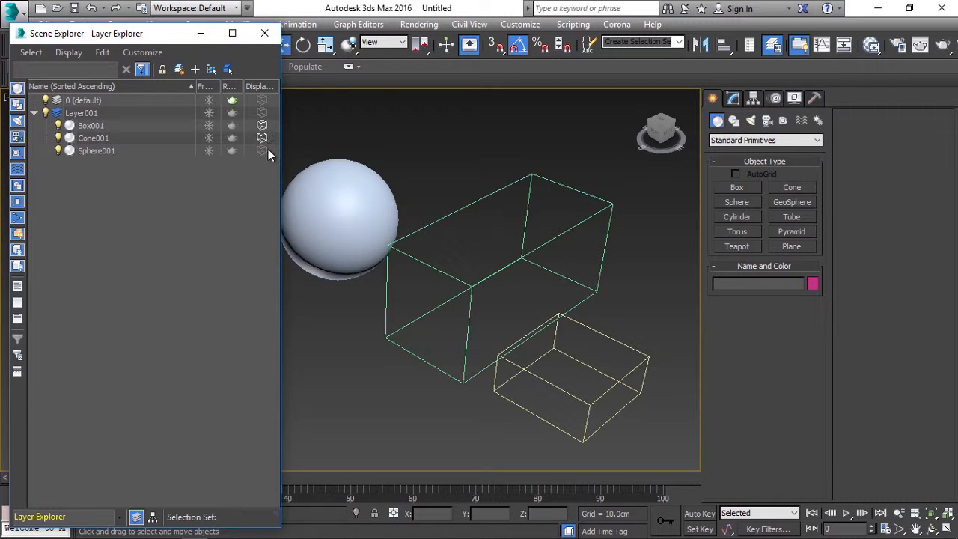
left_click(262, 150)
scroll(423, 240, "down", 5)
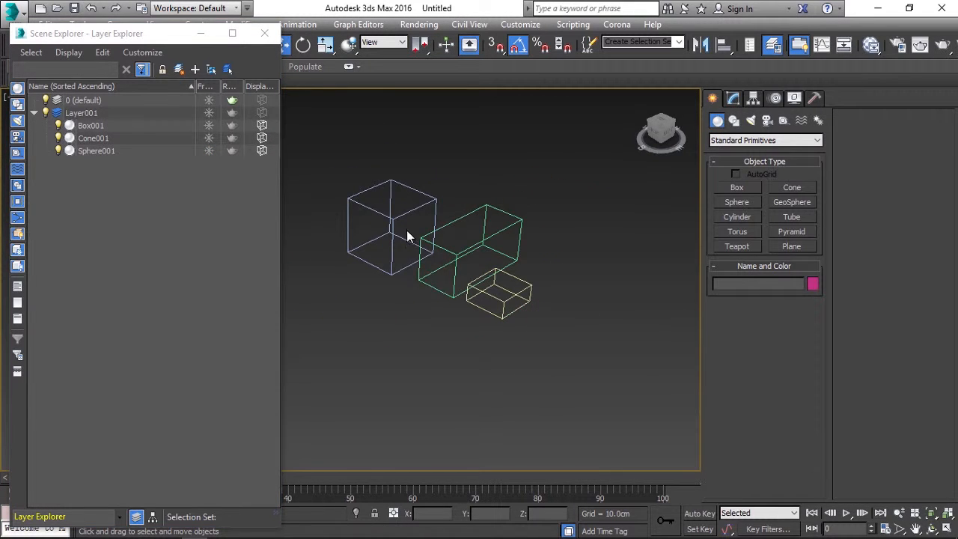
left_click(429, 270)
- Make Layer001 and its three objects renderable again and turn off their Display as Box setting
left_click(234, 115)
left_click(234, 123)
left_click(232, 137)
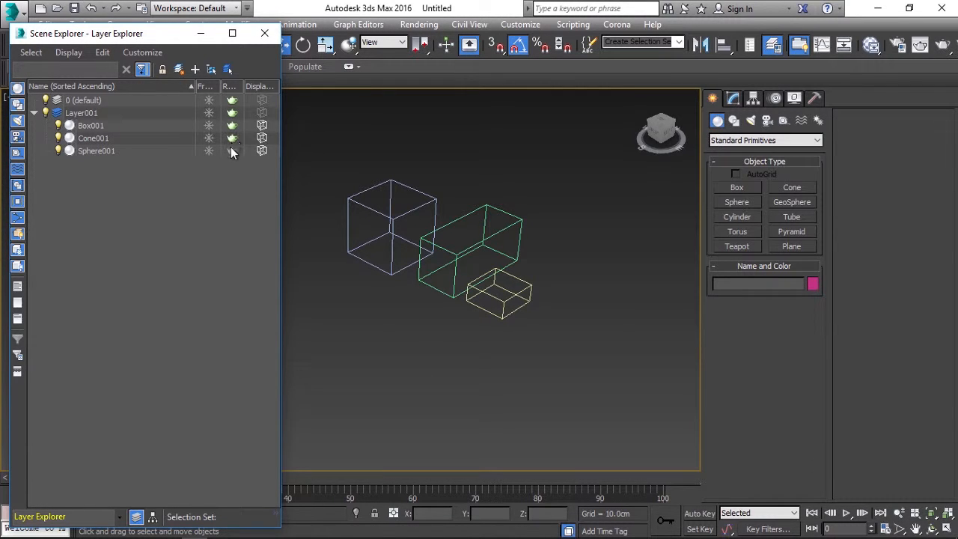
left_click(232, 150)
left_click(262, 125)
left_click(262, 138)
left_click(262, 150)
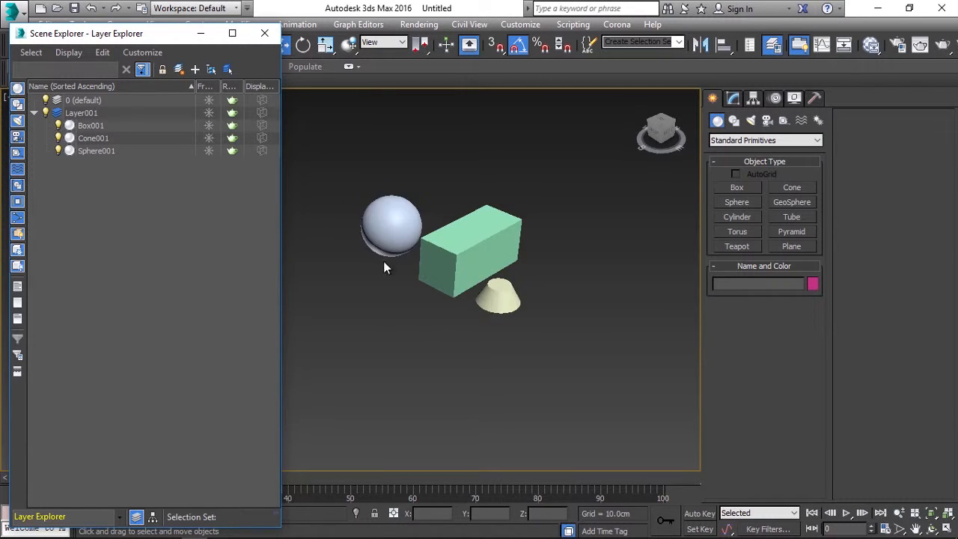
middle_click_drag(413, 306, 419, 327)
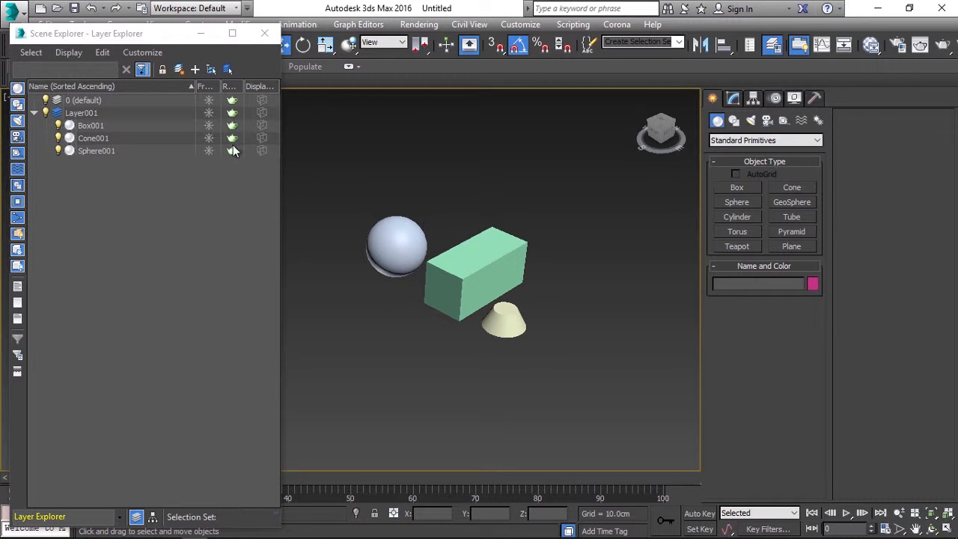
- Switch rendering off and back on for the box, cone and sphere, and collapse Layer001
left_click(232, 125)
left_click(232, 137)
left_click(232, 150)
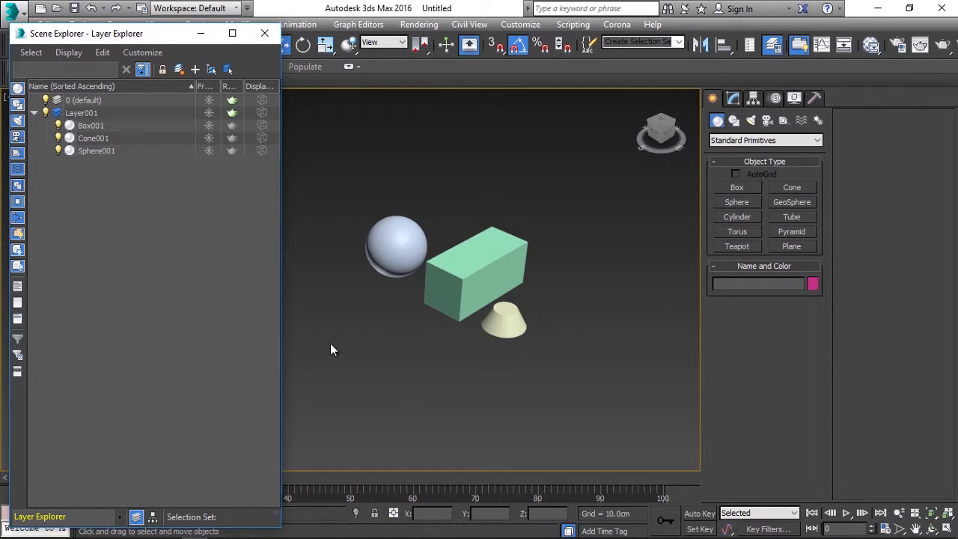
left_click(232, 137)
left_click(232, 125)
left_click(232, 151)
left_click(34, 113)
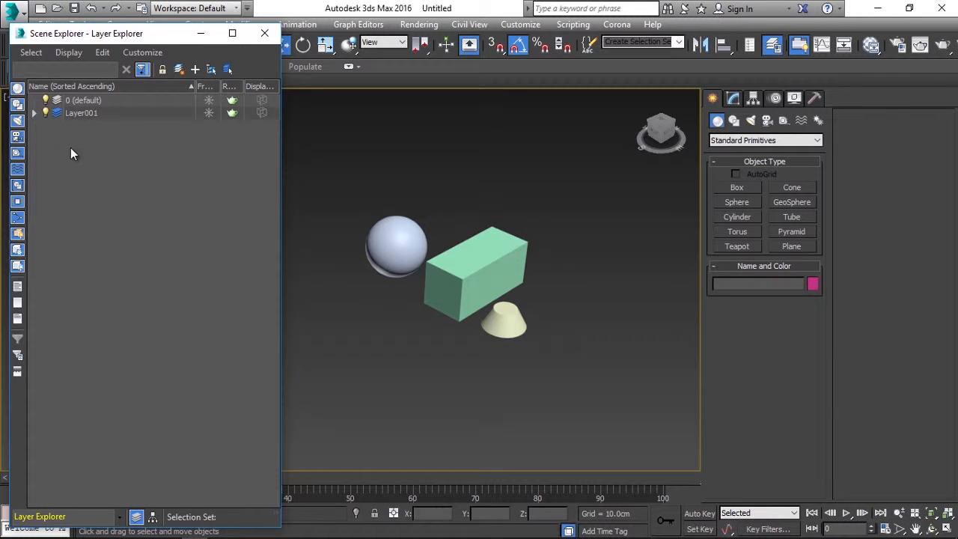
- Create one nested layer under 0 (default) and another nested layer under Layer001
left_click(78, 101)
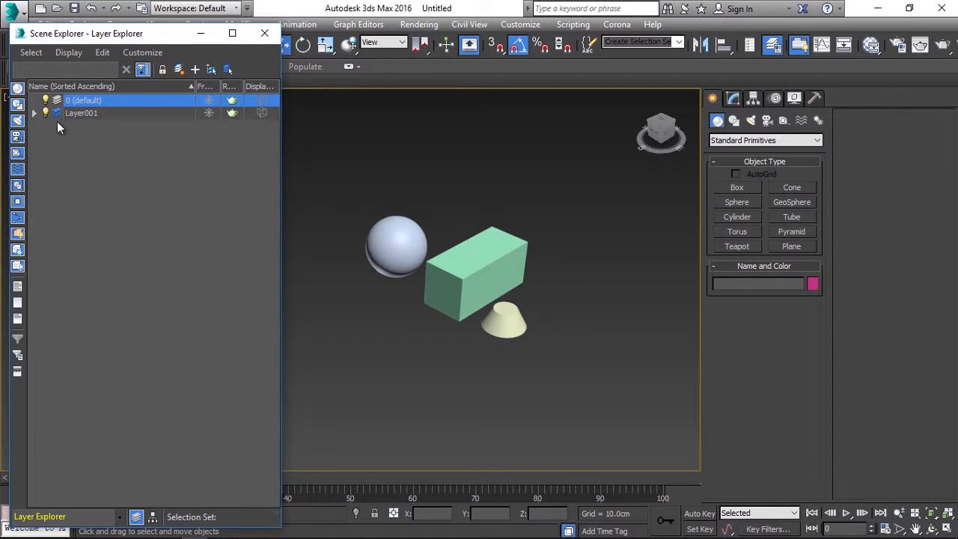
left_click(179, 70)
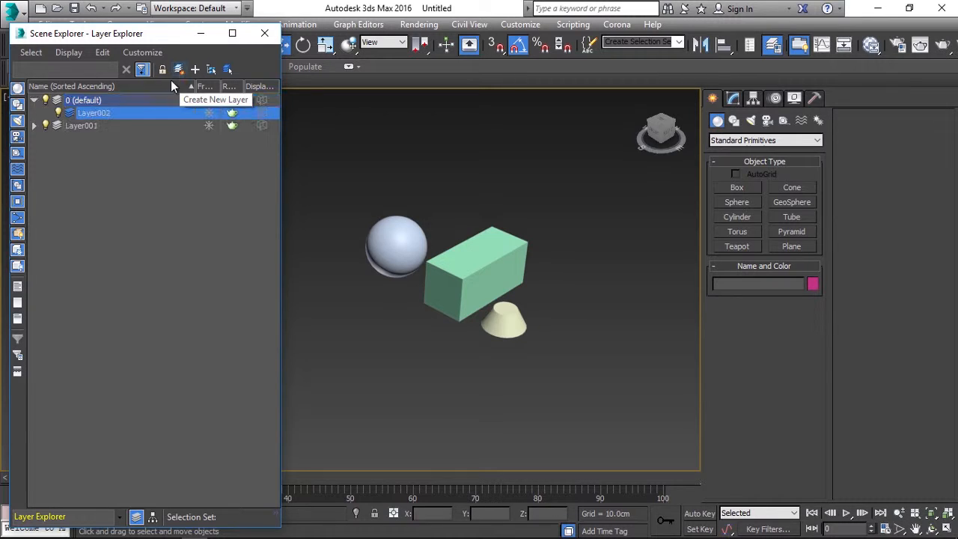
left_click(83, 103)
left_click(99, 127)
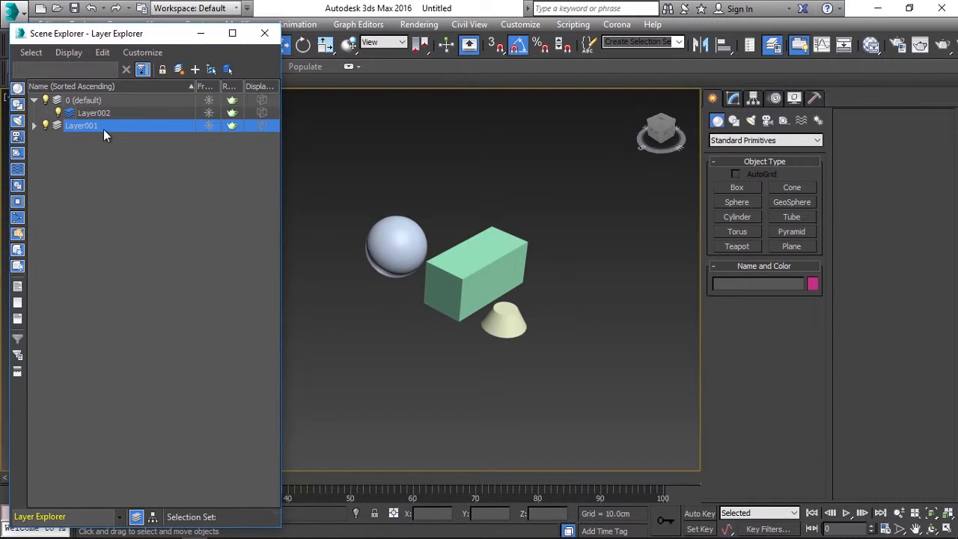
left_click(182, 71)
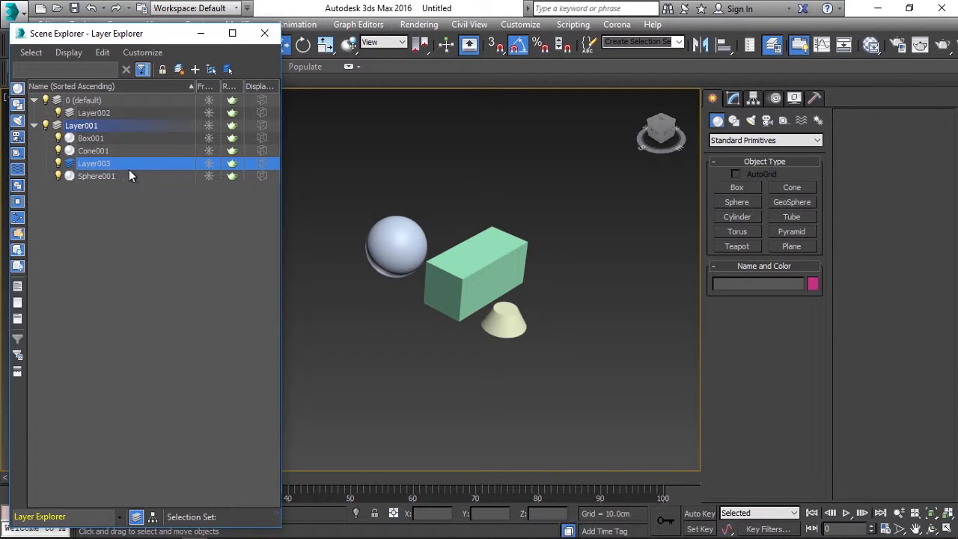
- Create a separate top-level layer with no parent selected and collapse the 0 (default) and Layer001 branches
left_click(116, 216)
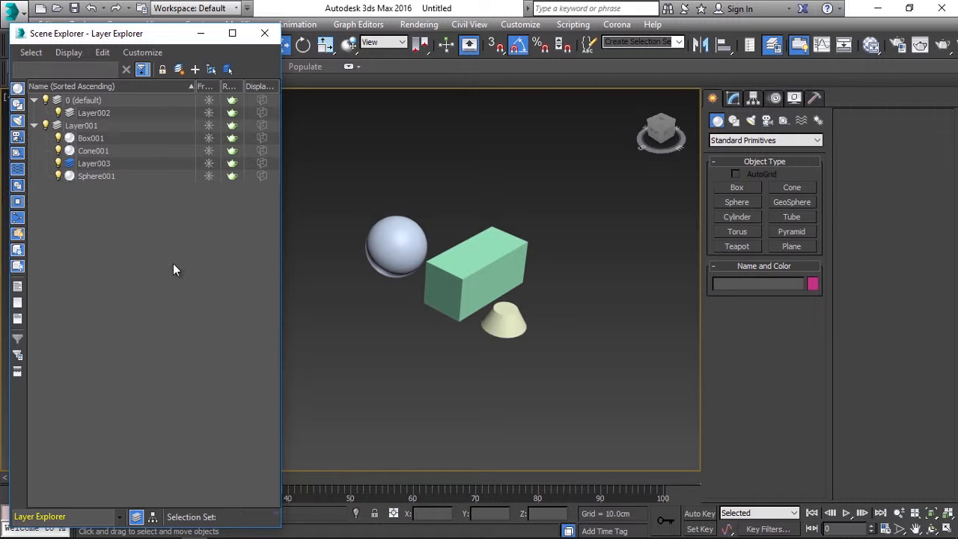
left_click(179, 70)
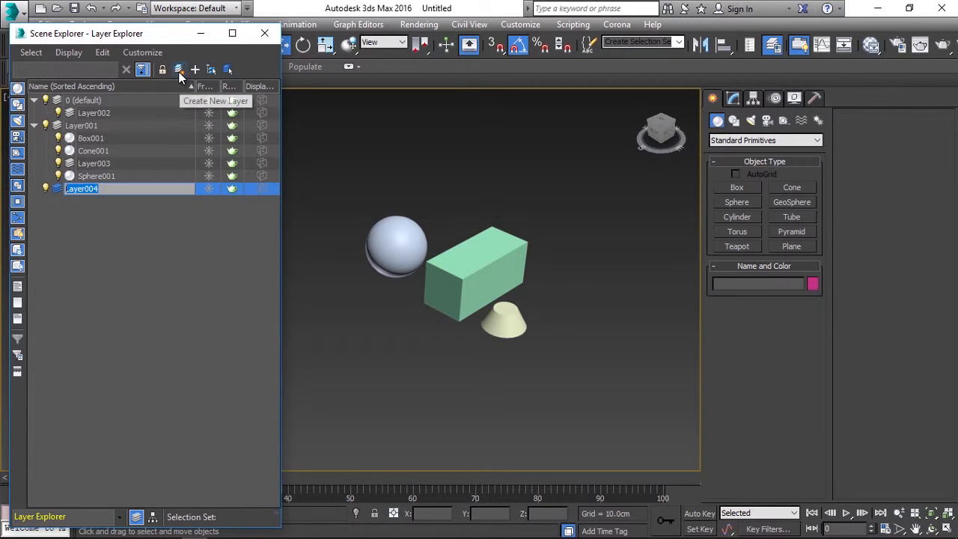
left_click(68, 228)
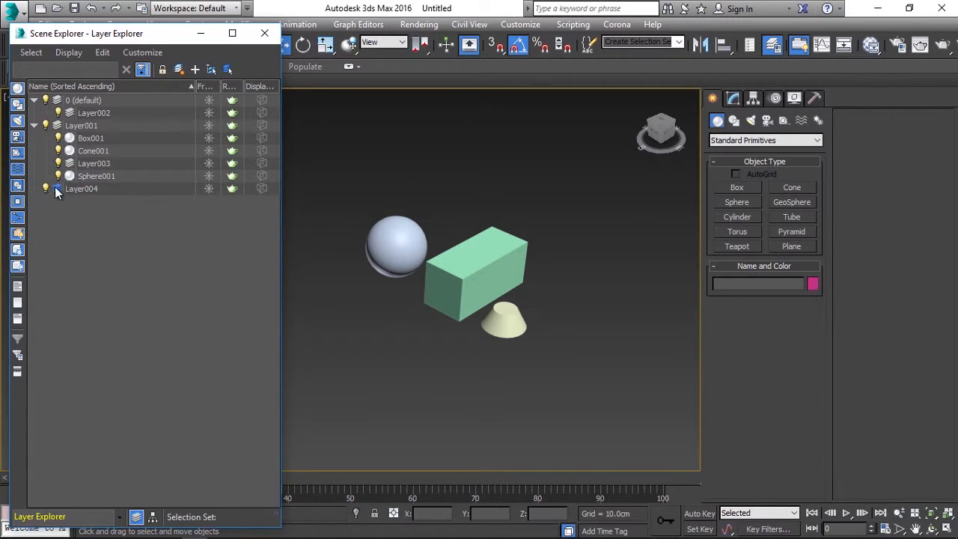
left_click(34, 125)
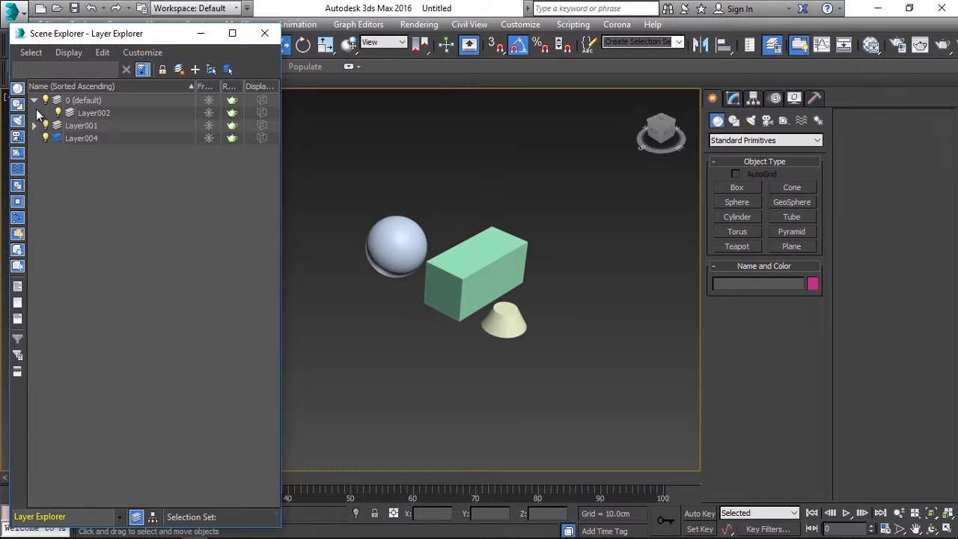
left_click(34, 99)
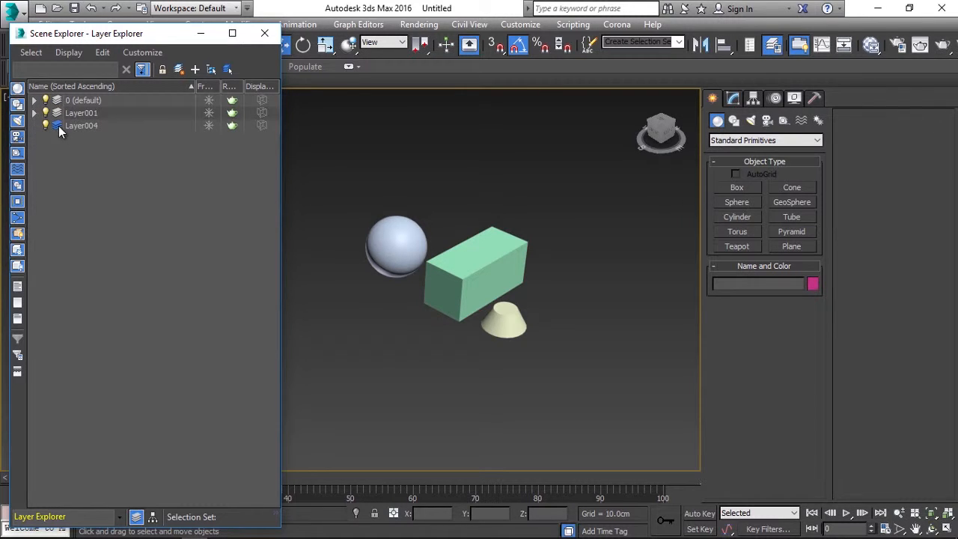
left_click(87, 128)
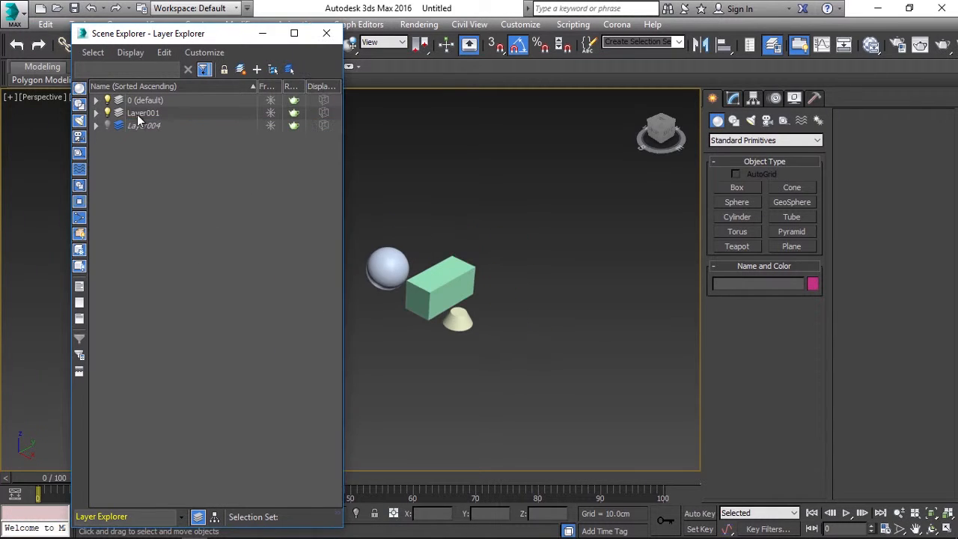
- Unhide Layer004 and expand its contents, and make 0 (default) the active layer
left_click(138, 113)
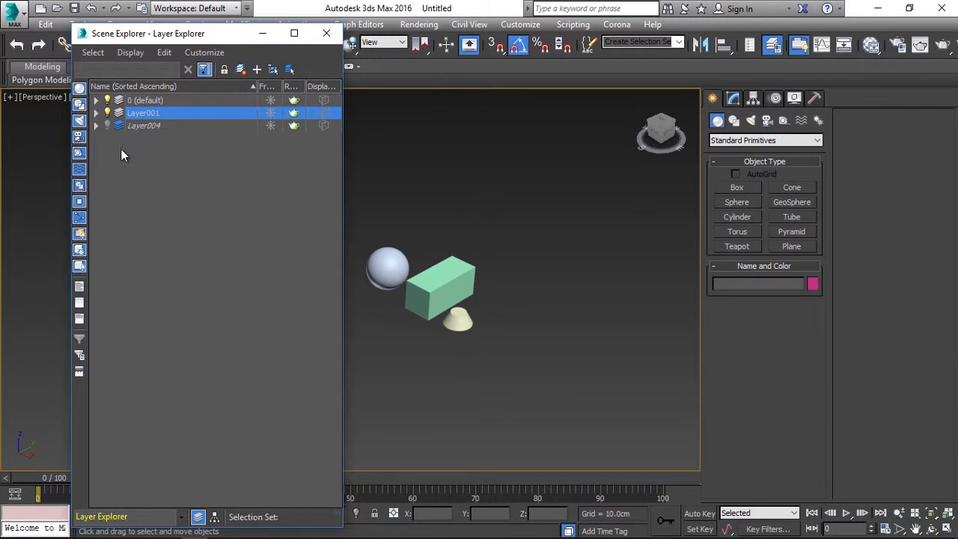
left_click(124, 155)
left_click(134, 102)
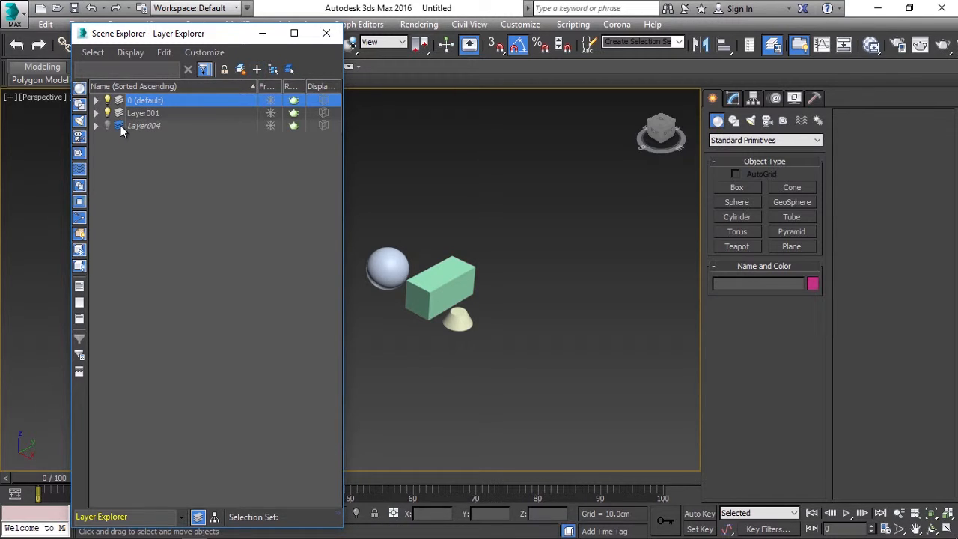
left_click(108, 126)
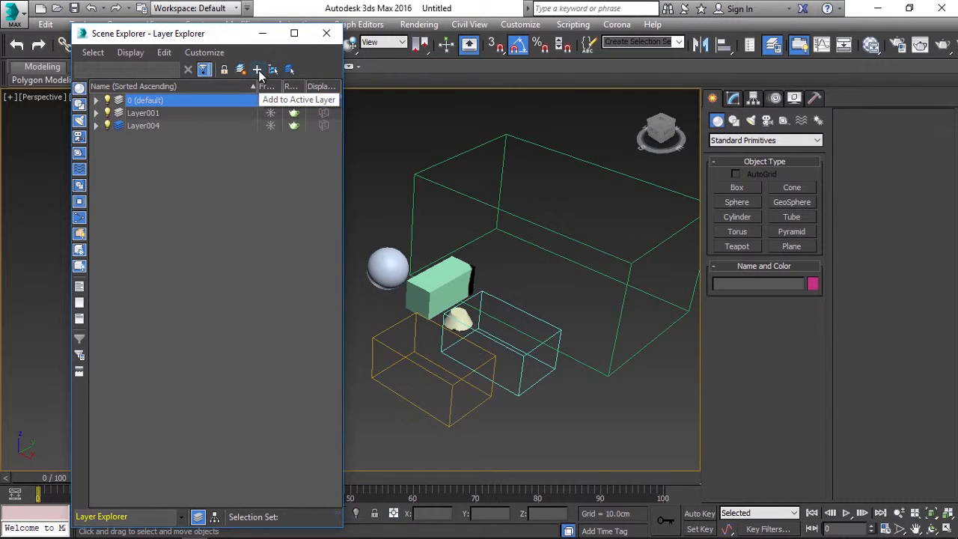
left_click(96, 126)
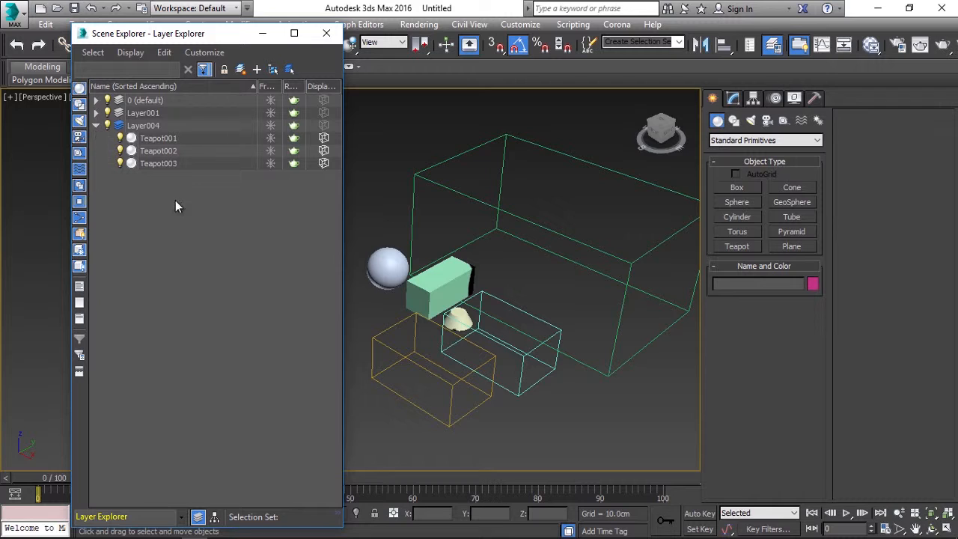
left_click(145, 126)
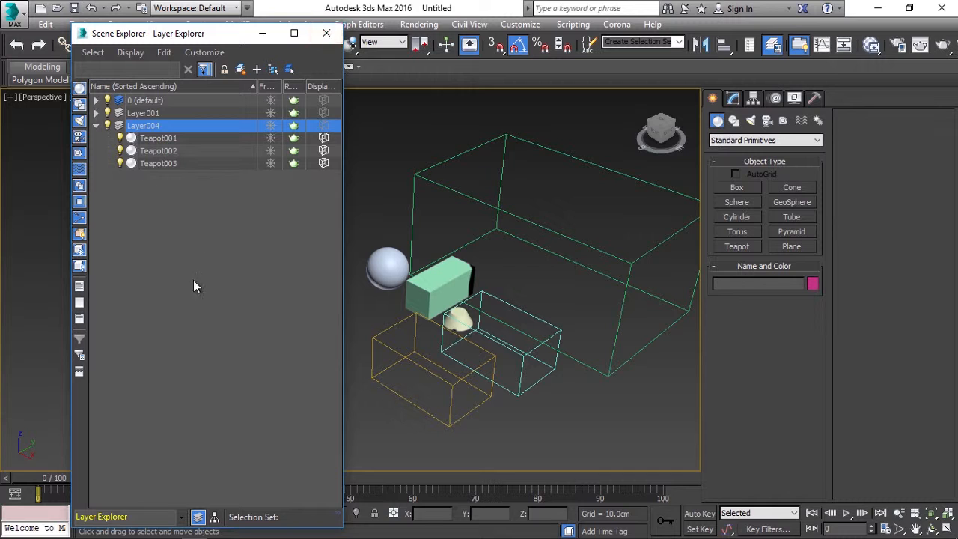
- Close the Layer Explorer and delete all the objects in the Perspective viewport
left_click(326, 33)
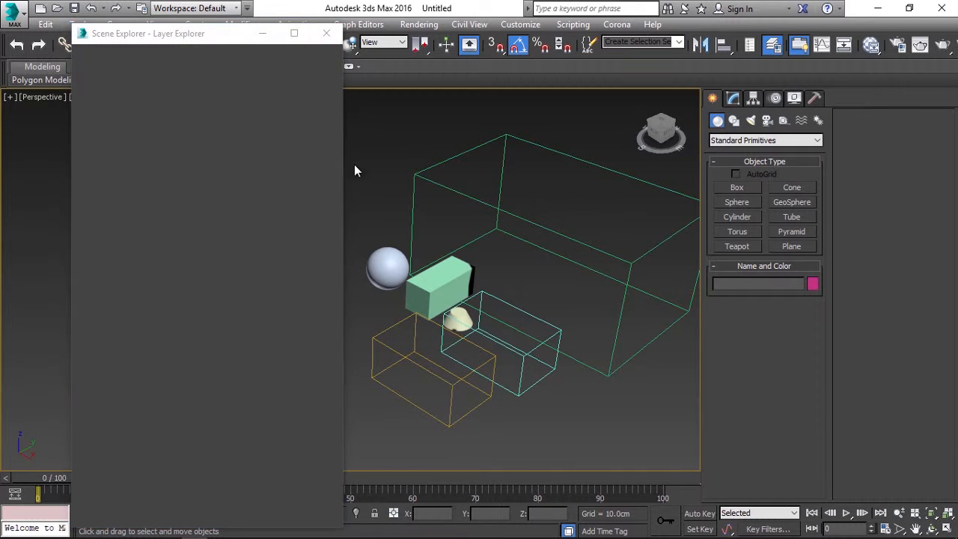
scroll(333, 233, "down", 3)
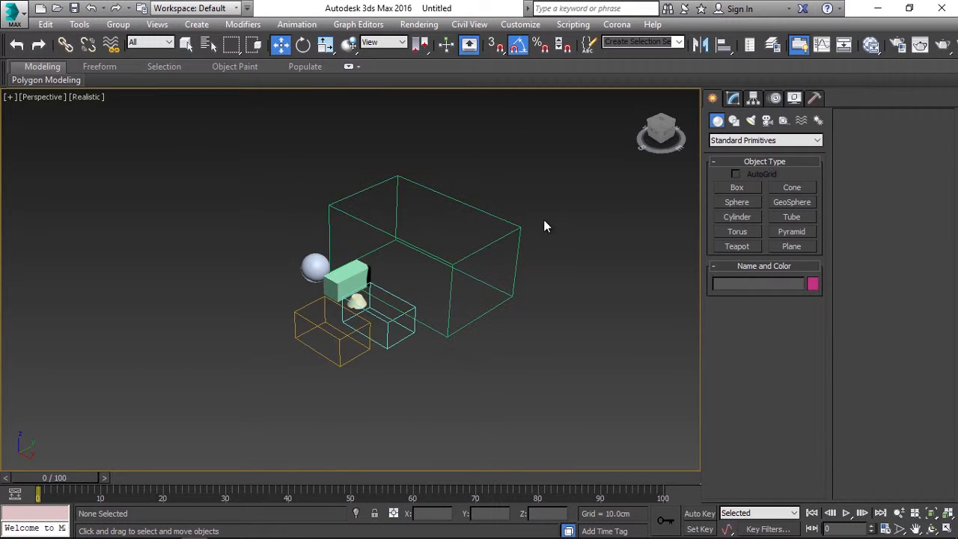
left_click_drag(438, 364, 251, 373)
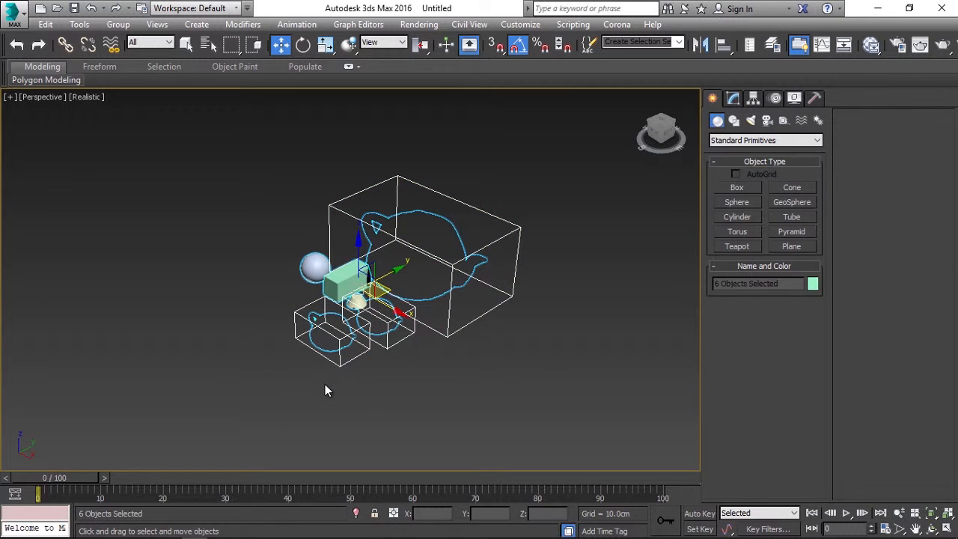
key("Delete")
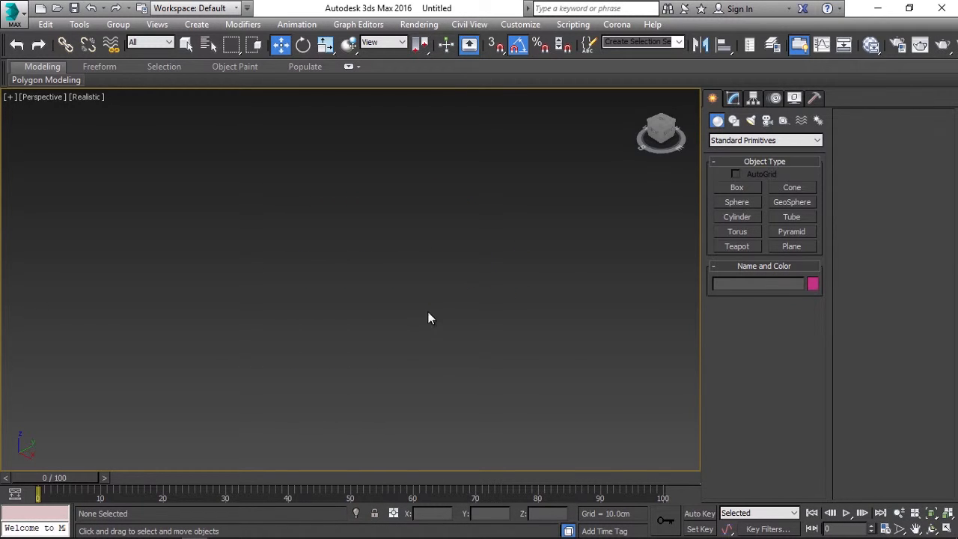
- Create a standard primitive teapot with a radius of about 1029 cm in the Perspective viewport
left_click(762, 144)
left_click(762, 144)
left_click(738, 247)
left_click_drag(354, 291, 402, 315)
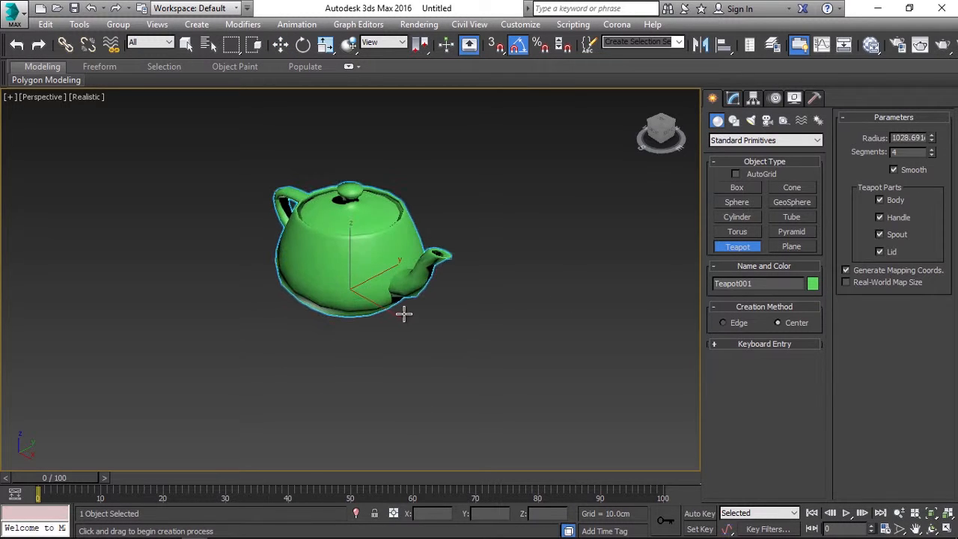
- Convert the teapot to an Editable Poly
key("w")
middle_click_drag(432, 332, 422, 351, "alt")
right_click(375, 313)
mouse_move(450, 454)
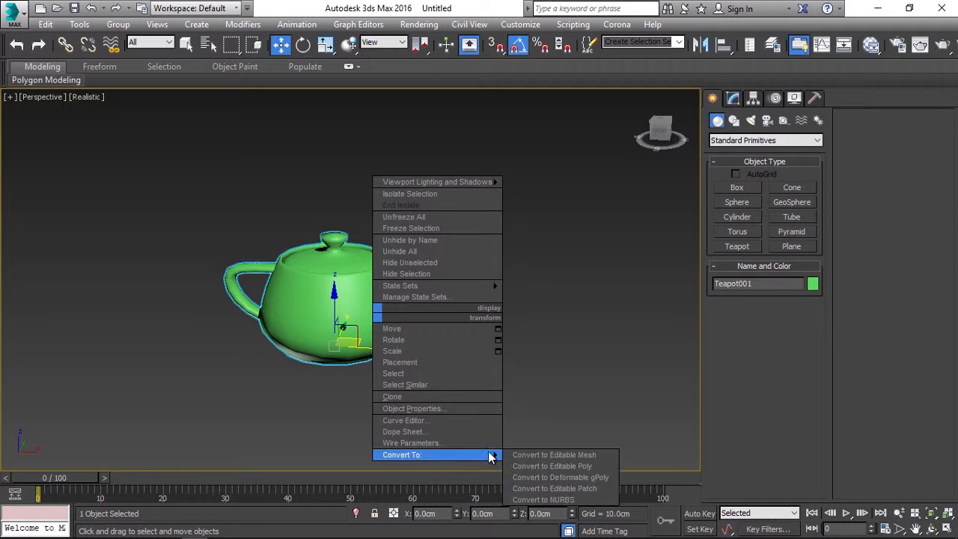
left_click(552, 465)
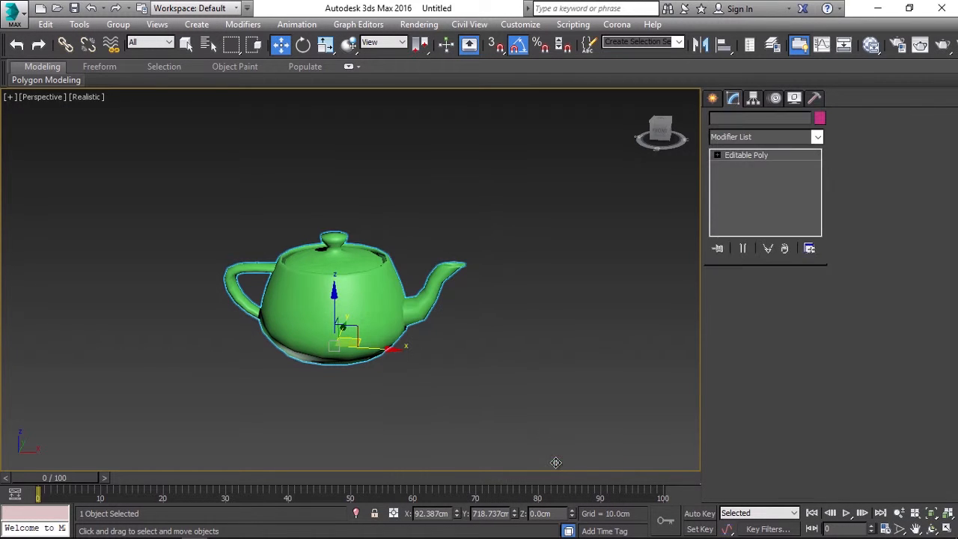
- Delete the teapot's spout and handle at Element level, then return to whole-object level
left_click(795, 296)
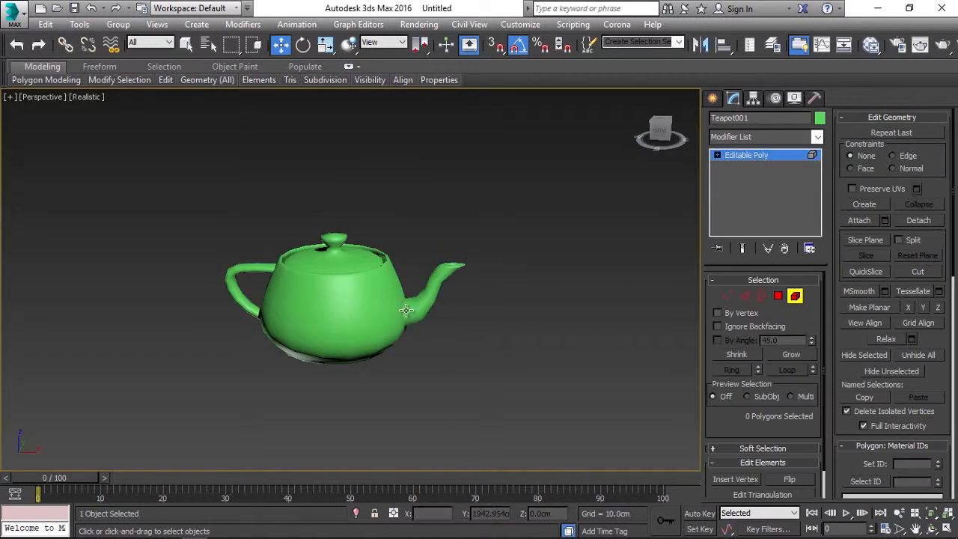
left_click(424, 298)
key("Delete")
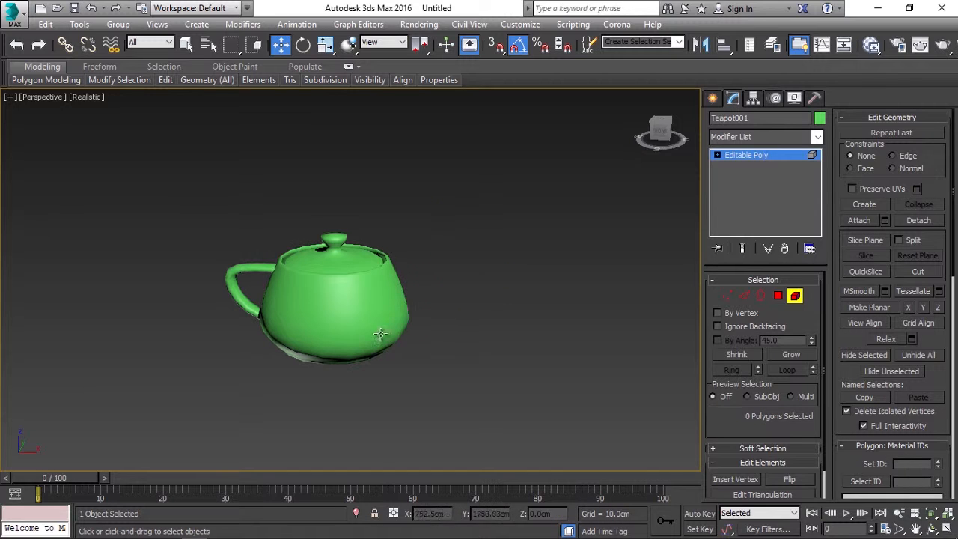
left_click(244, 270)
key("Delete")
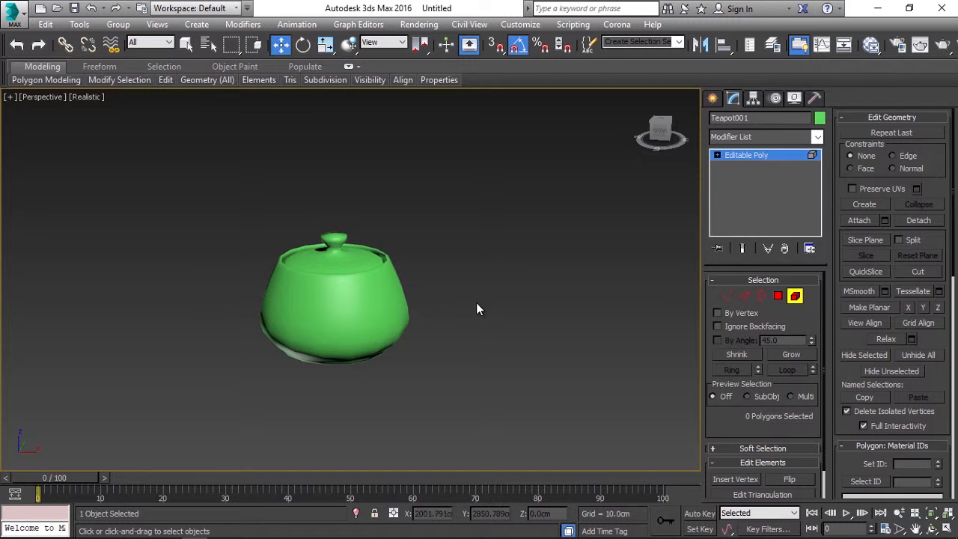
left_click(794, 297)
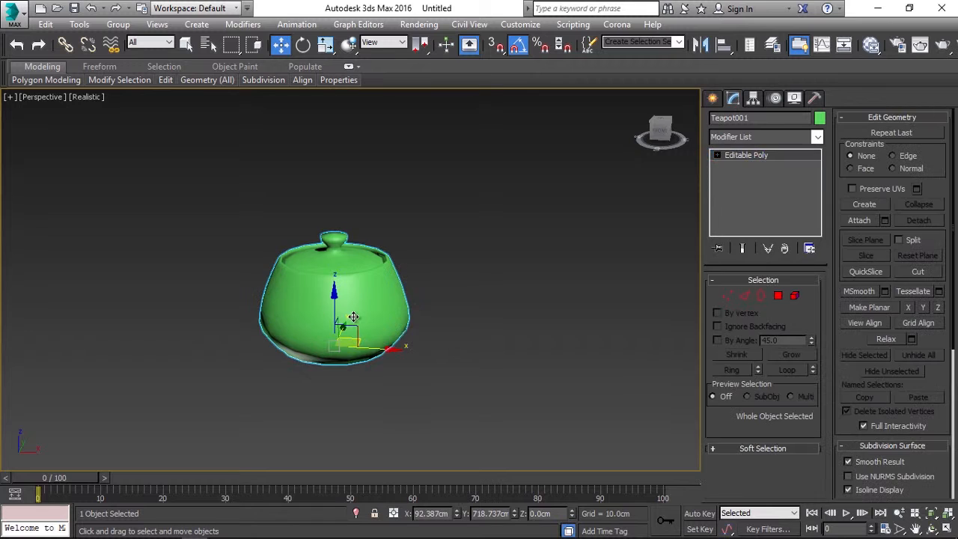
middle_click_drag(410, 365, 397, 339, "alt")
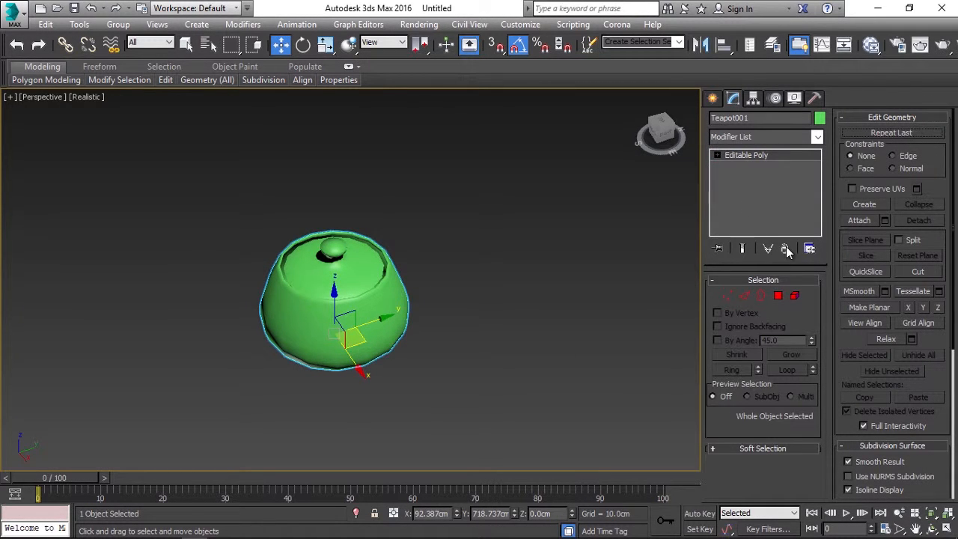
- Create a standard primitive sphere beside the edited teapot in the Perspective viewport
left_click(622, 254)
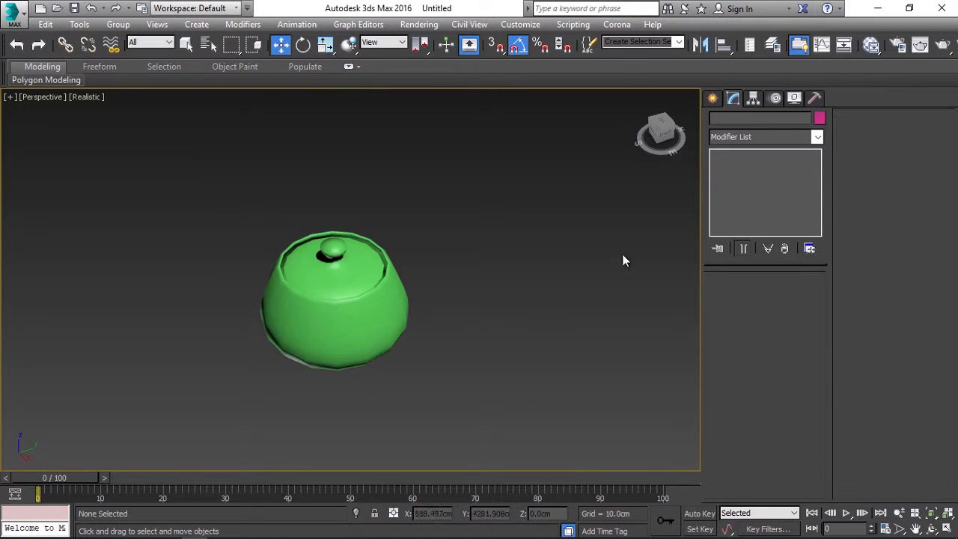
left_click(719, 101)
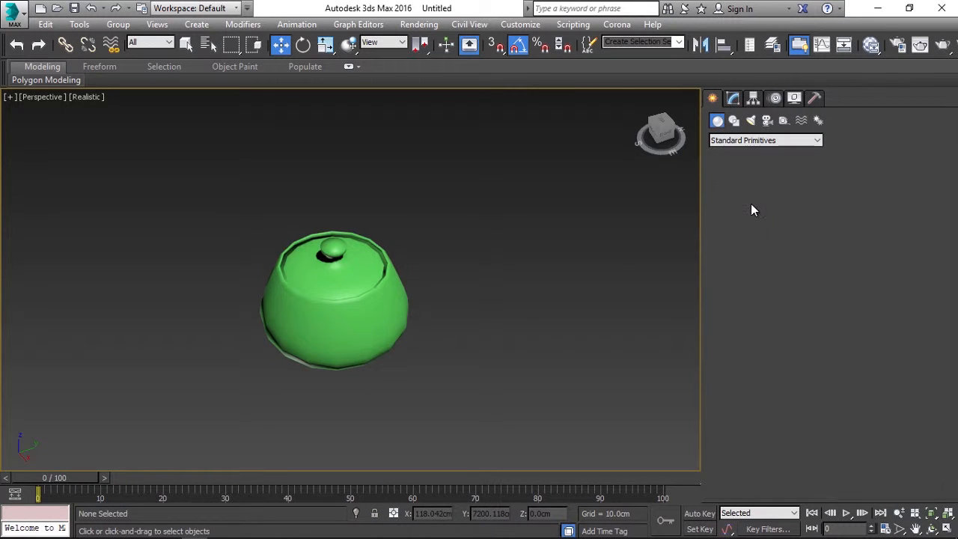
left_click(749, 203)
left_click_drag(561, 243, 563, 286)
right_click(577, 268)
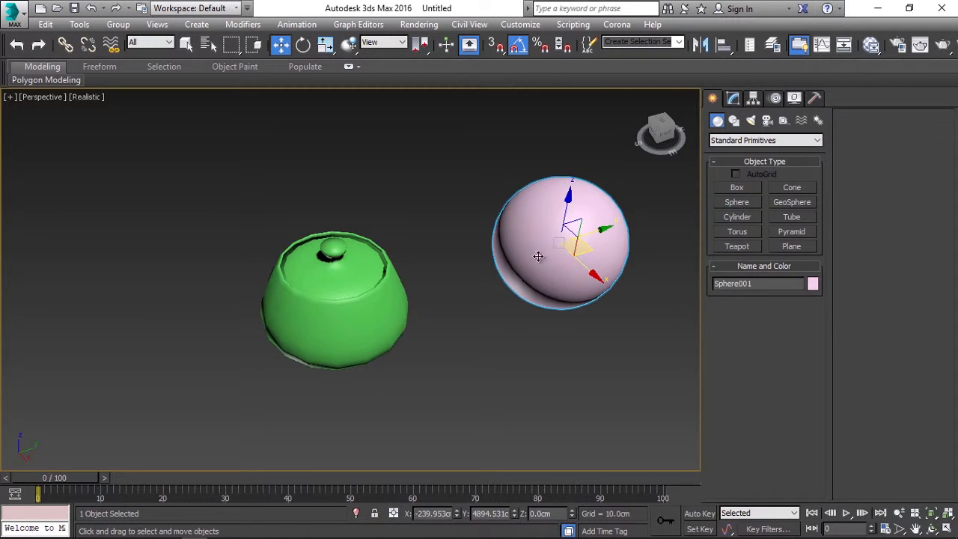
middle_click_drag(596, 283, 552, 322)
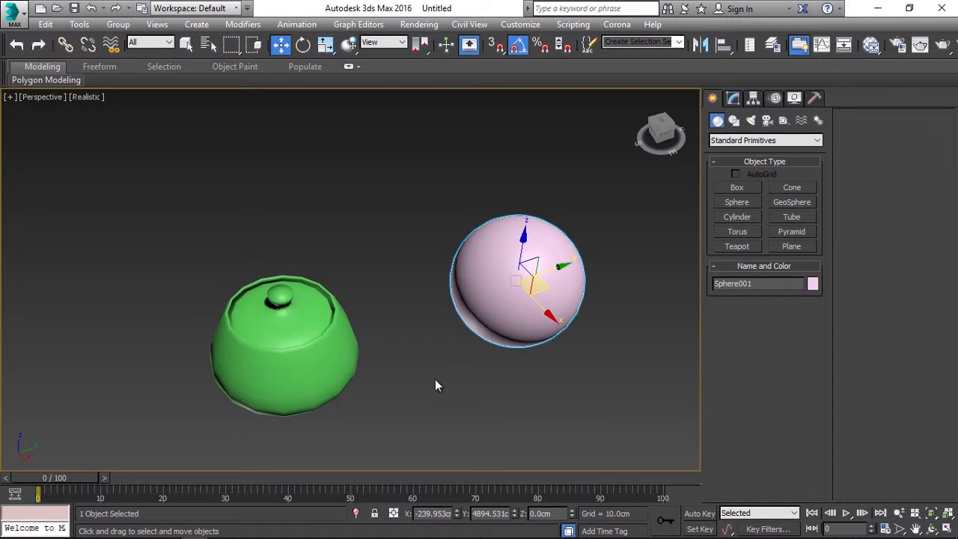
- Delete the sphere and the remaining teapot body
key("Delete")
left_click(252, 370)
key("Delete")
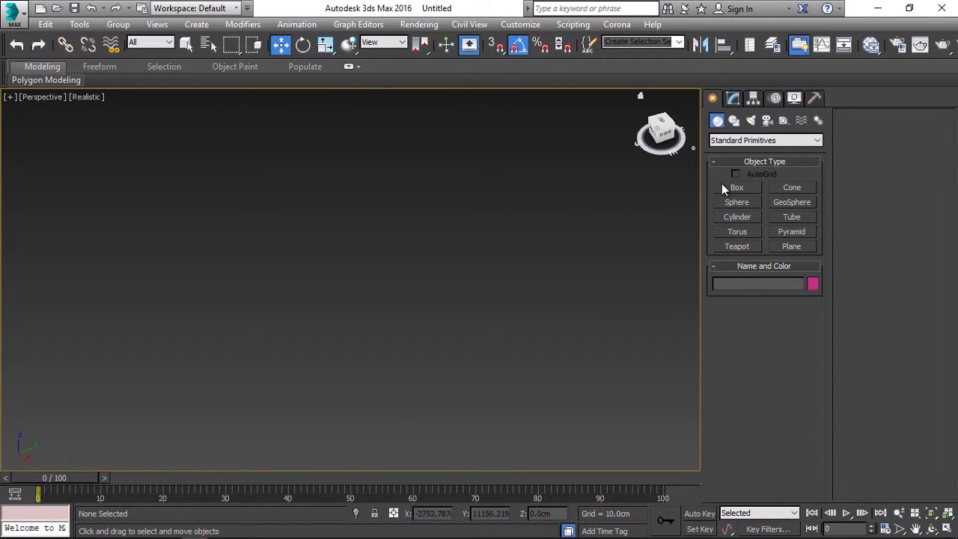
- Create an extended primitive Hedra of the Tetra family with a radius of about 1196 cm
left_click(729, 142)
left_click(763, 163)
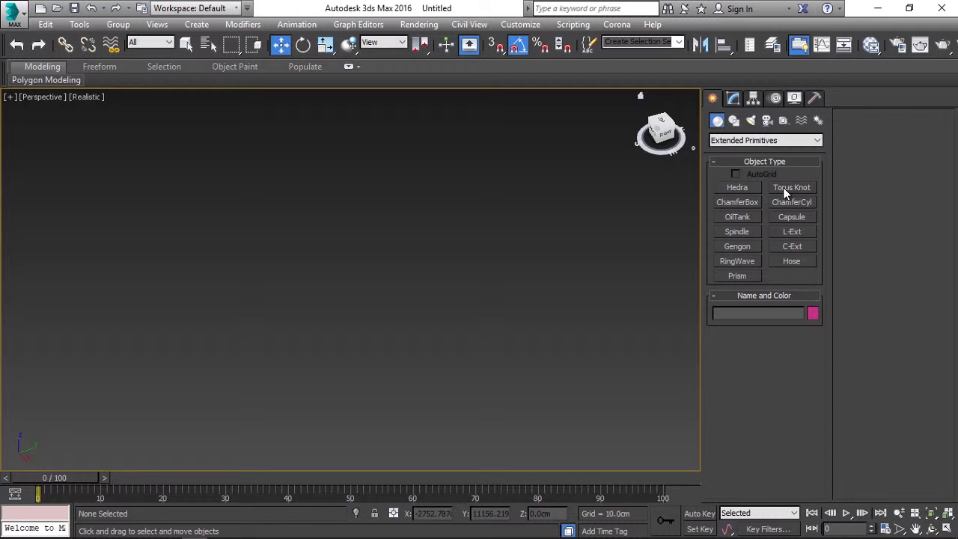
left_click(738, 187)
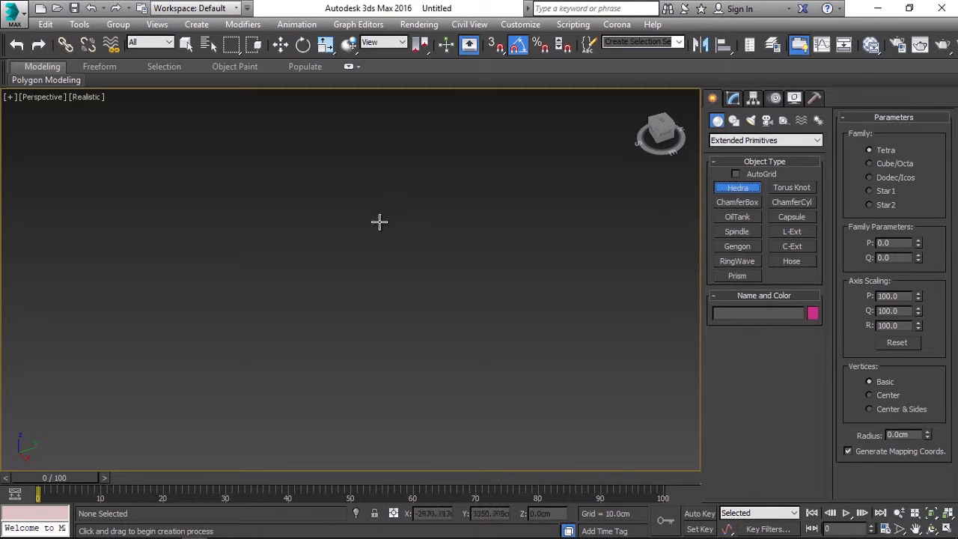
left_click_drag(354, 222, 376, 264)
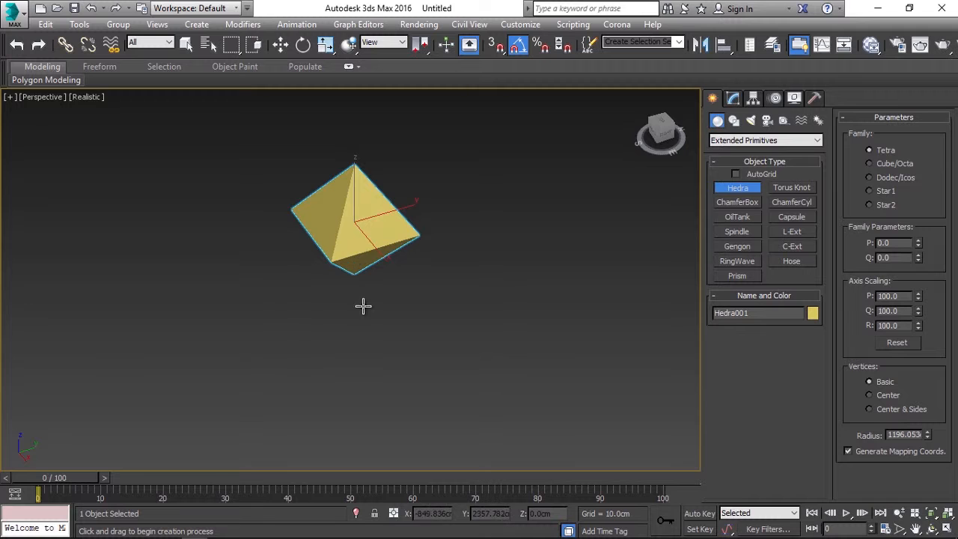
middle_click_drag(364, 307, 280, 272, "alt")
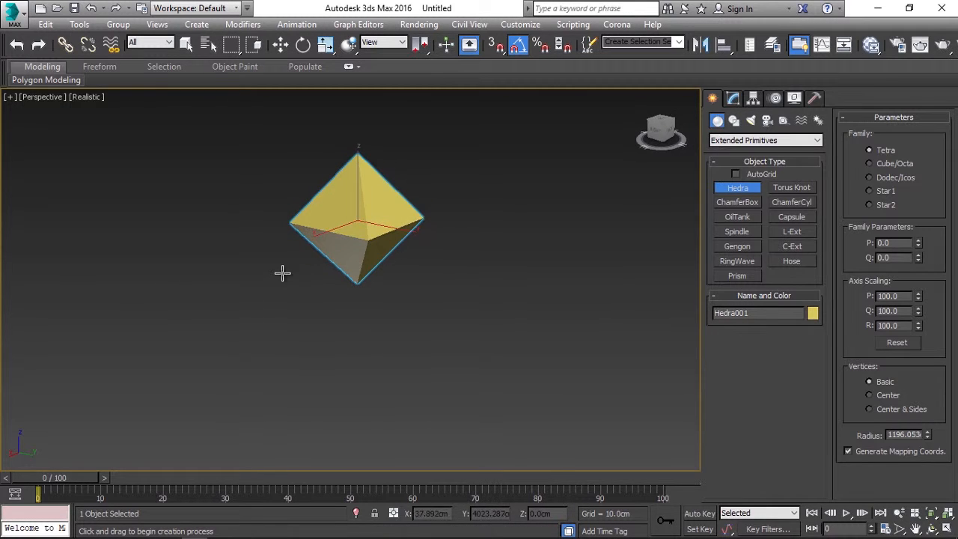
mouse_move(431, 313)
middle_mouse_down()
mouse_move(366, 364)
mouse_move(425, 330)
middle_mouse_up()
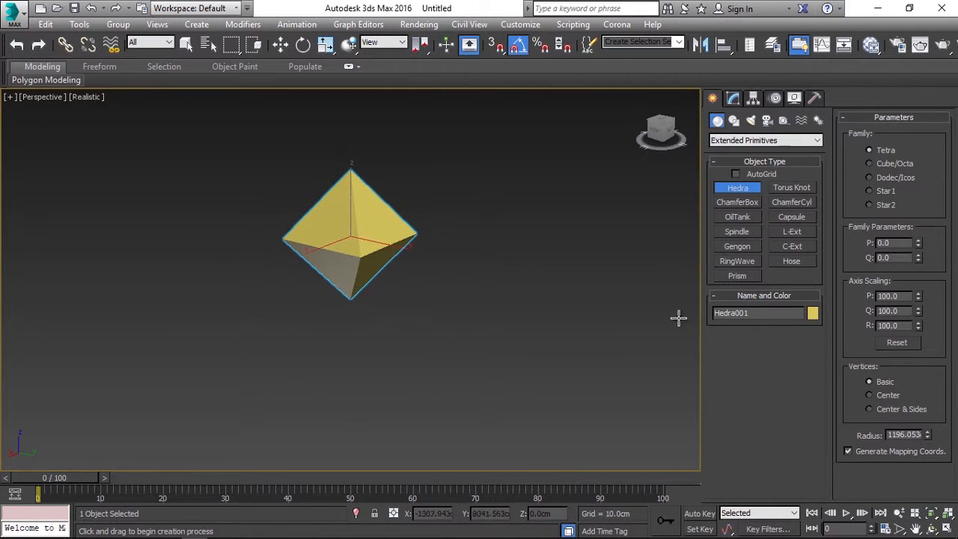
- Create a ChamferBox beside the hedra, about 2918 cm long, 2641 cm wide and 924 cm high, with slightly rounded edges
left_click(741, 203)
left_click_drag(502, 280, 629, 401)
left_click(634, 342)
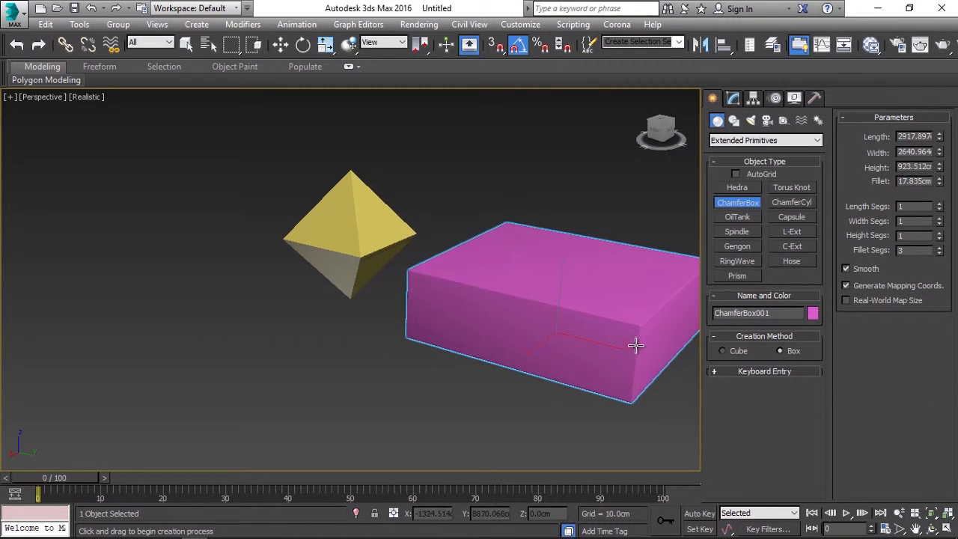
left_click(608, 385)
key("w")
middle_click_drag(636, 370, 518, 326, "alt")
scroll(567, 300, "down", 4)
middle_click_drag(605, 306, 510, 327)
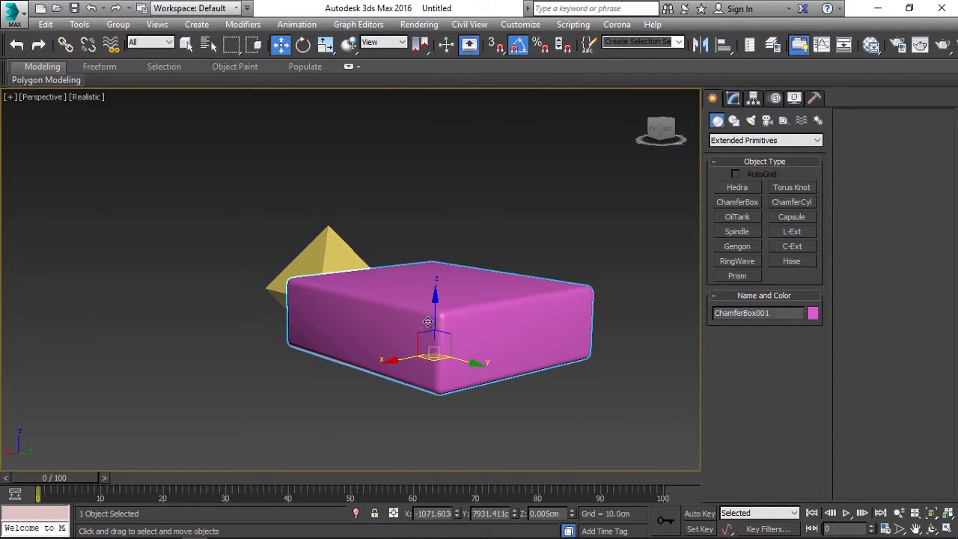
scroll(508, 324, "down", 2)
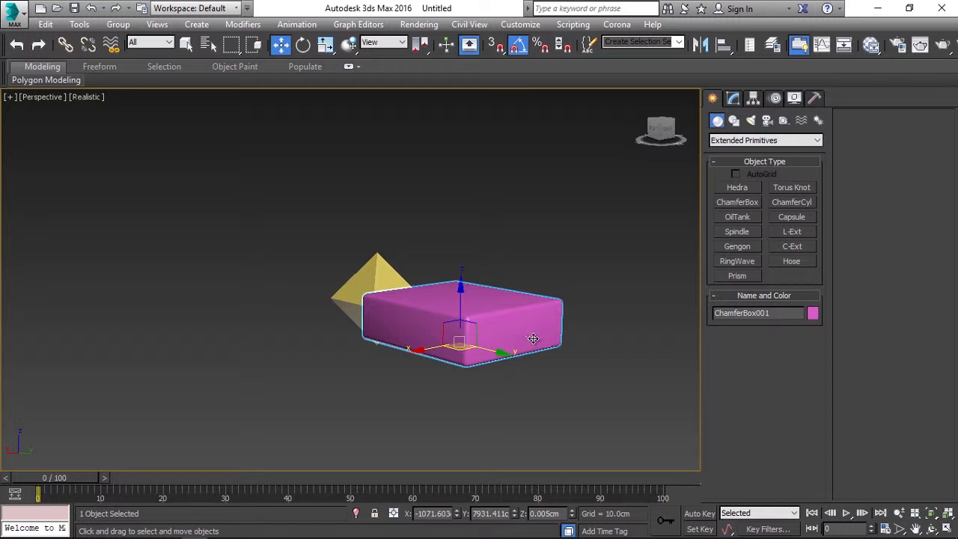
- Delete the hedra and the chamfer box, and bring up the Compound Objects creation types
middle_click_drag(533, 338, 550, 267, "alt")
left_click_drag(564, 212, 341, 409)
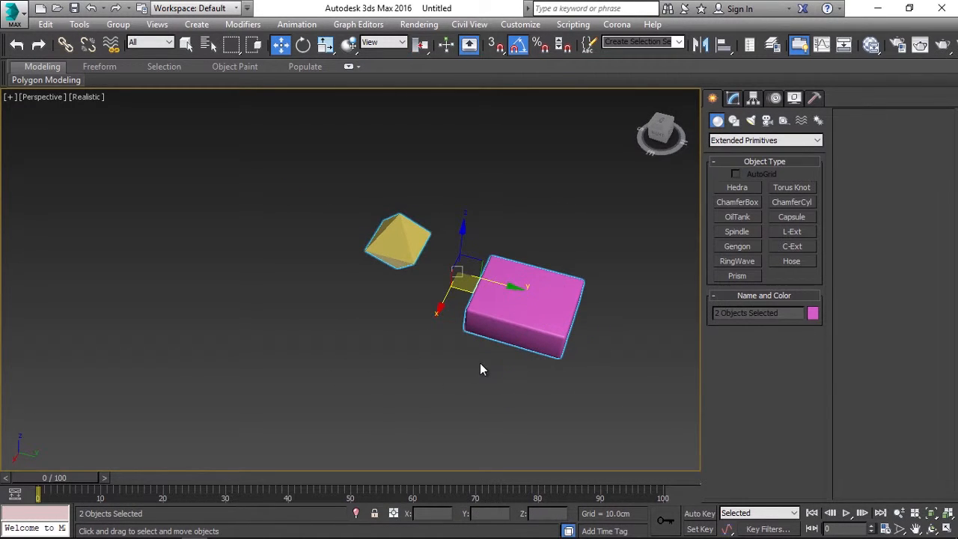
key("Delete")
left_click(779, 140)
left_click(790, 171)
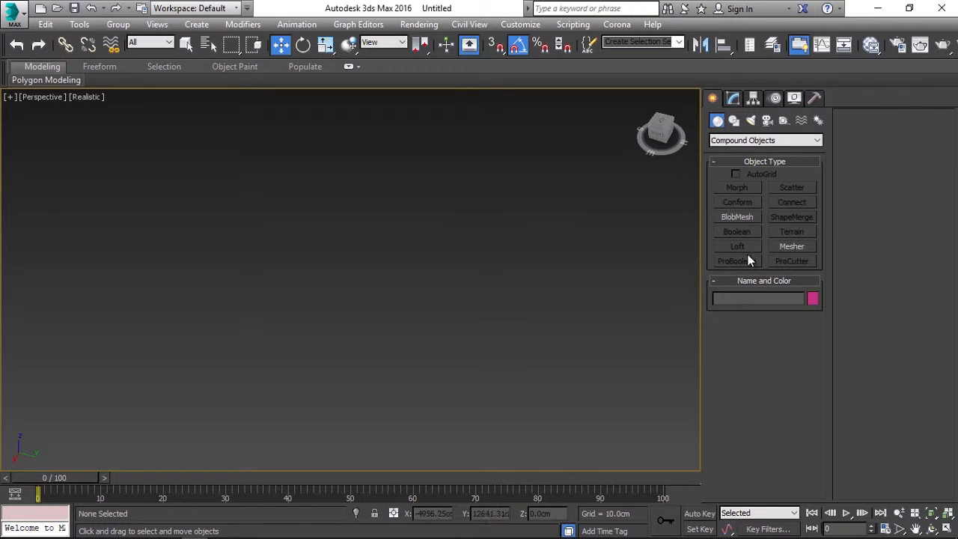
- Create a large standard primitive box across the middle of the Perspective viewport
left_click(737, 141)
left_click(737, 151)
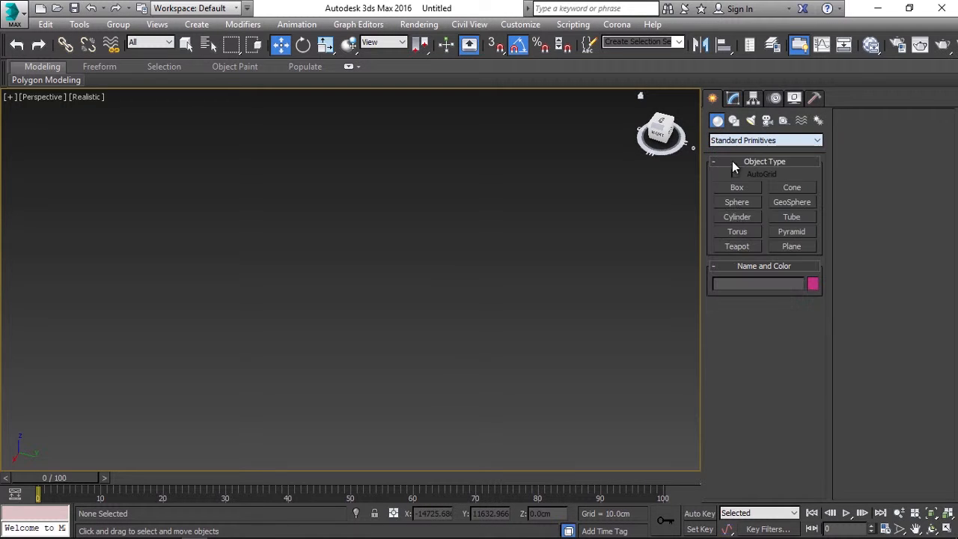
left_click(738, 188)
left_click_drag(251, 234, 509, 414)
left_click(533, 262)
mouse_move(573, 312)
middle_mouse_down()
mouse_move(550, 338)
mouse_move(557, 351)
mouse_move(570, 322)
middle_mouse_up()
key("w")
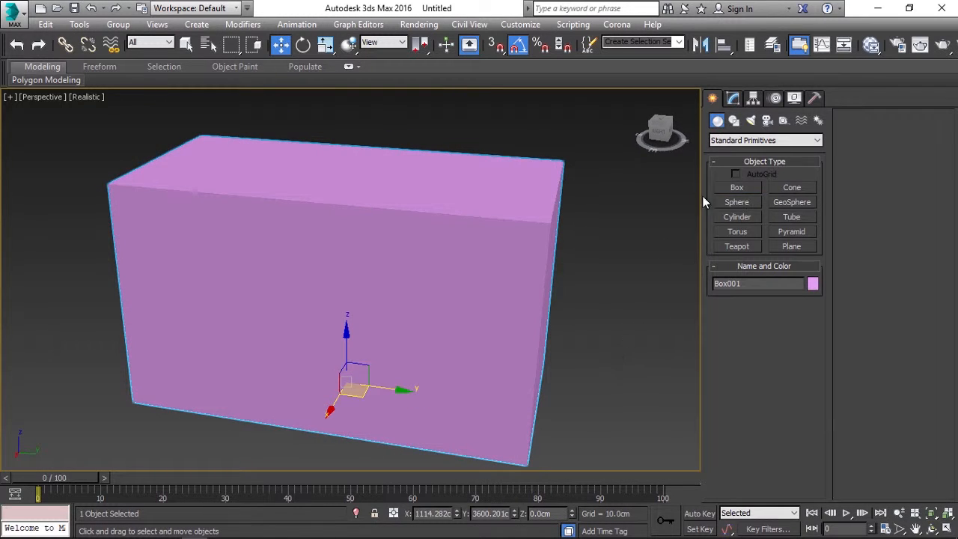
- Create a smaller box with a base of about 2055 by 4497 cm, intersecting the large box near its lower corner
left_click(737, 187)
middle_click_drag(686, 250, 539, 389, "alt")
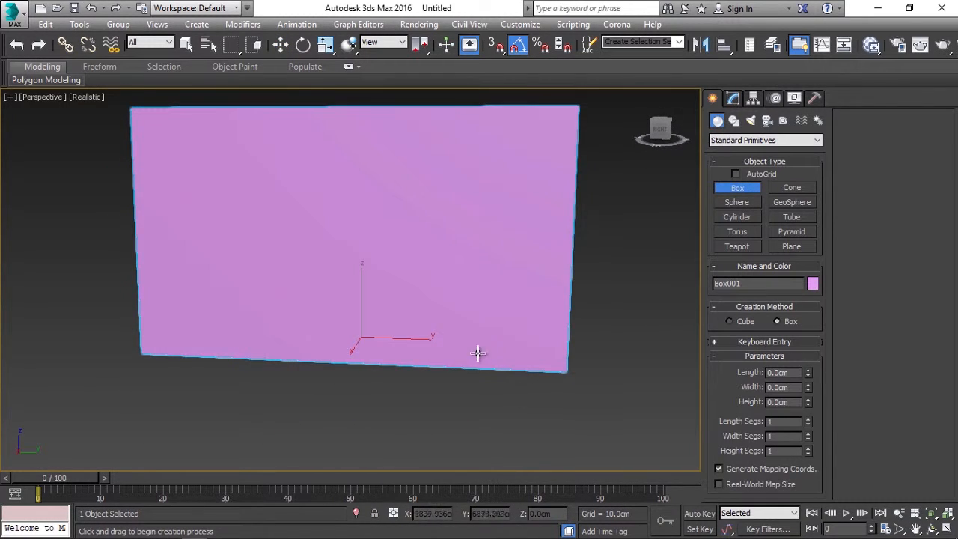
left_click_drag(471, 314, 547, 352)
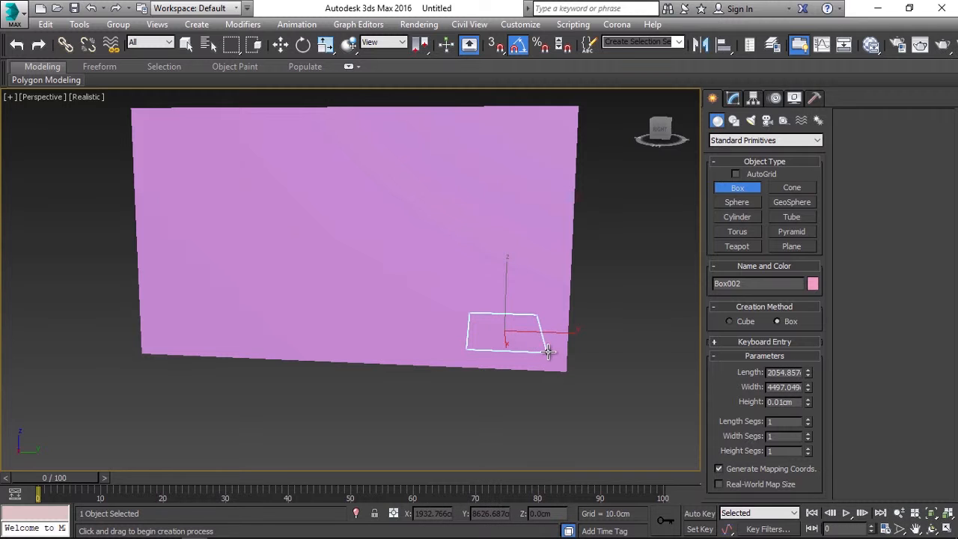
left_click(552, 320)
middle_click_drag(576, 372, 383, 413, "alt")
key("w")
- Subtract the small box from the large box with a Boolean compound object using Subtraction (A-B)
left_click(587, 355)
left_click(584, 313)
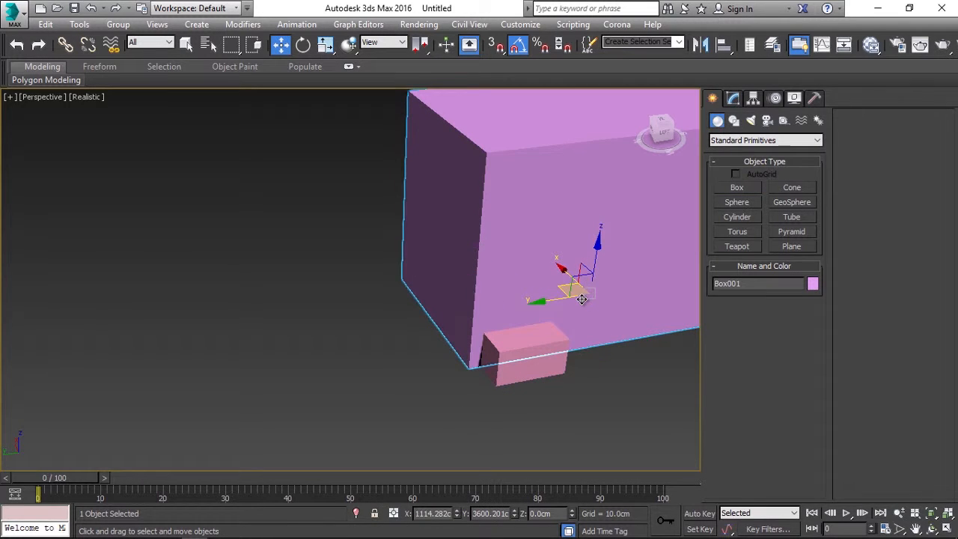
left_click(764, 140)
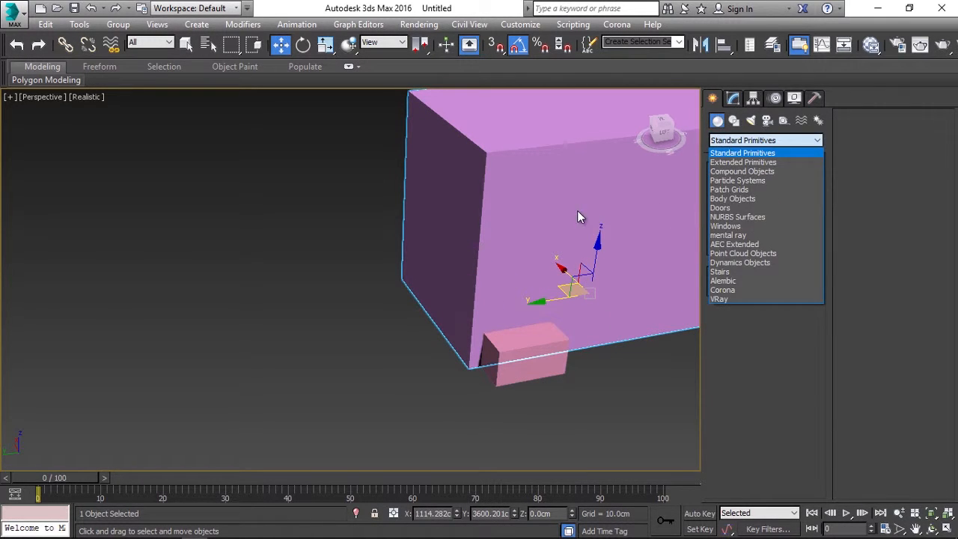
left_click(577, 216)
left_click(742, 141)
left_click(745, 171)
left_click(743, 233)
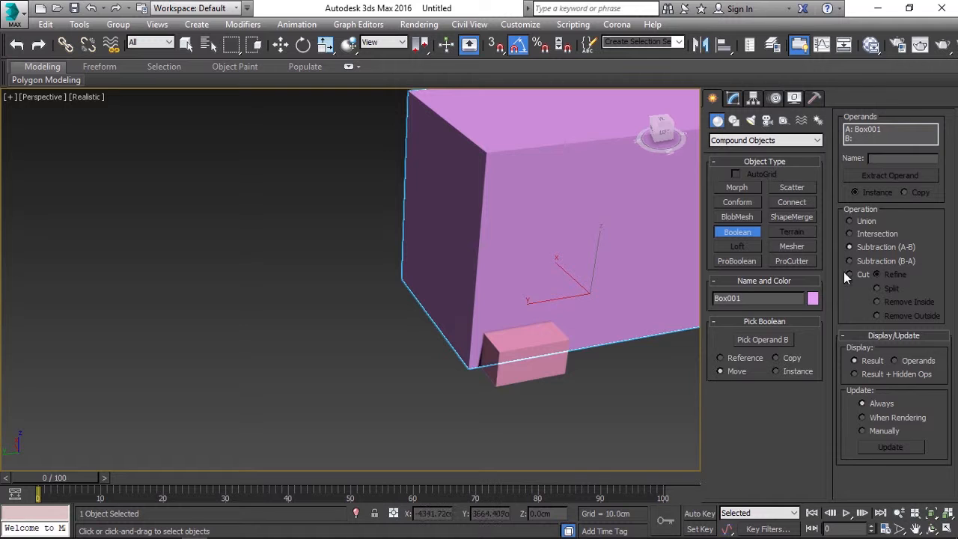
mouse_move(636, 387)
middle_mouse_down()
mouse_move(455, 447)
mouse_move(496, 406)
middle_mouse_up()
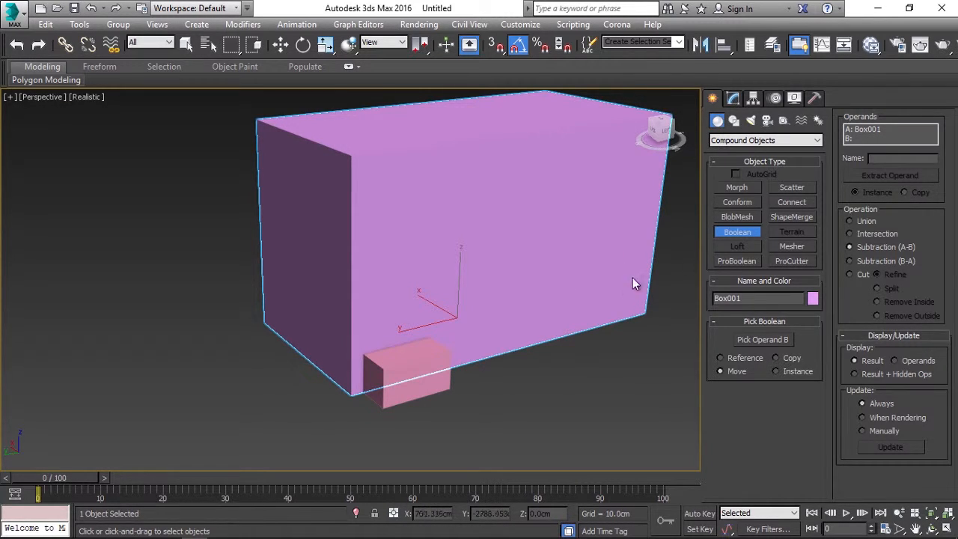
left_click(765, 340)
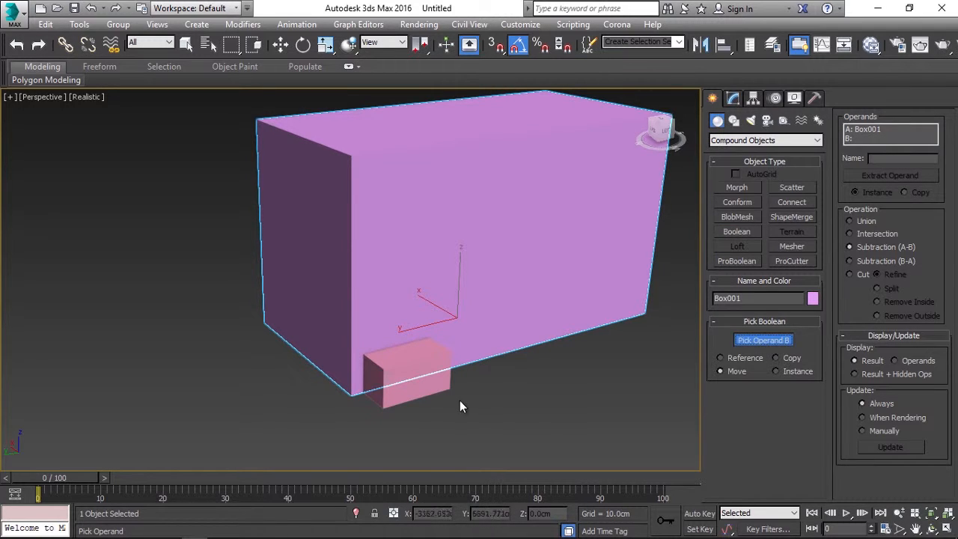
left_click(424, 386)
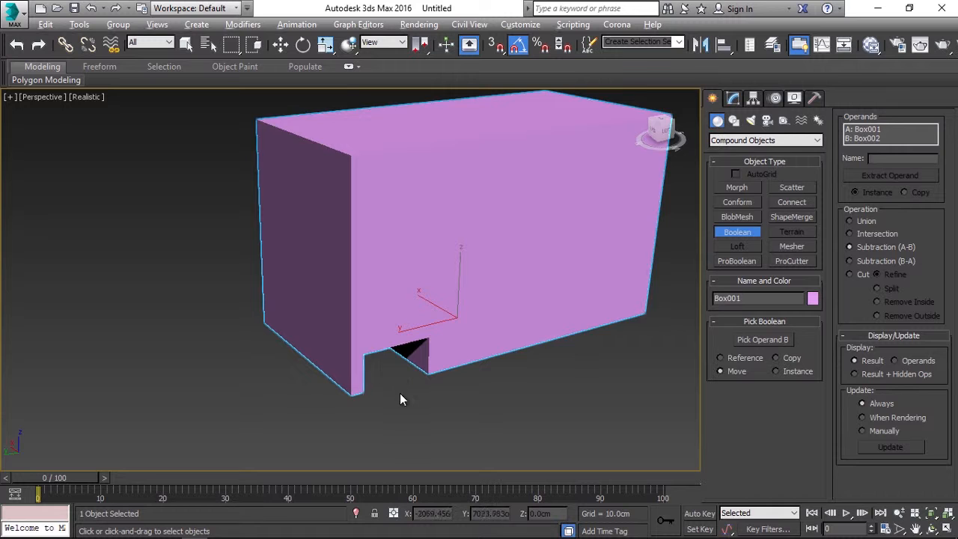
middle_click_drag(400, 393, 341, 314, "alt")
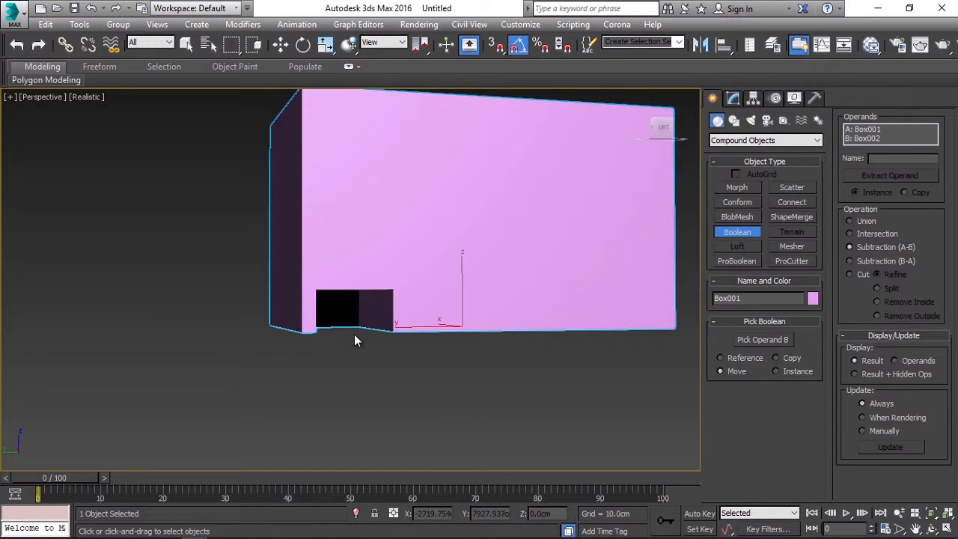
middle_click_drag(361, 347, 336, 342, "alt")
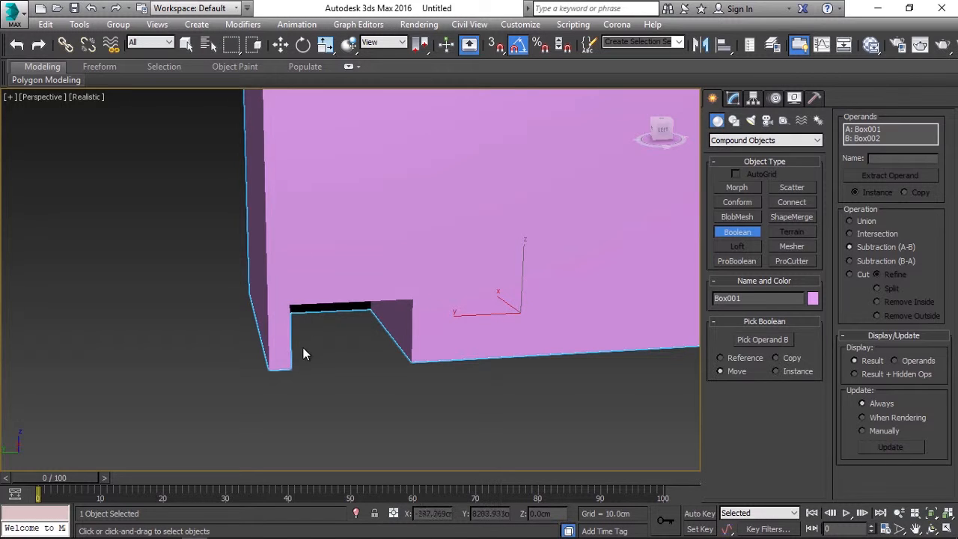
scroll(412, 358, "down", 6)
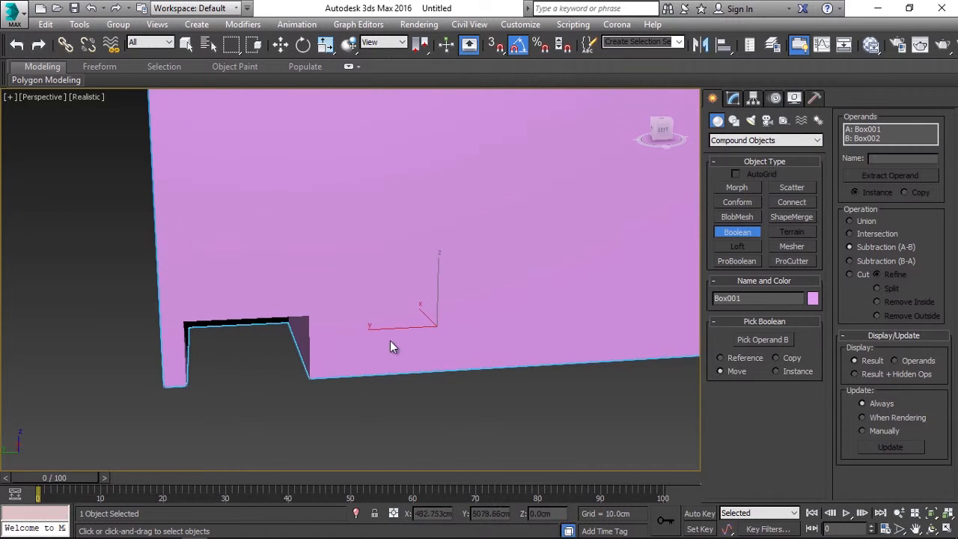
- Undo the Boolean subtraction of the small box from the large box and leave the Boolean command
middle_click_drag(466, 324, 416, 365)
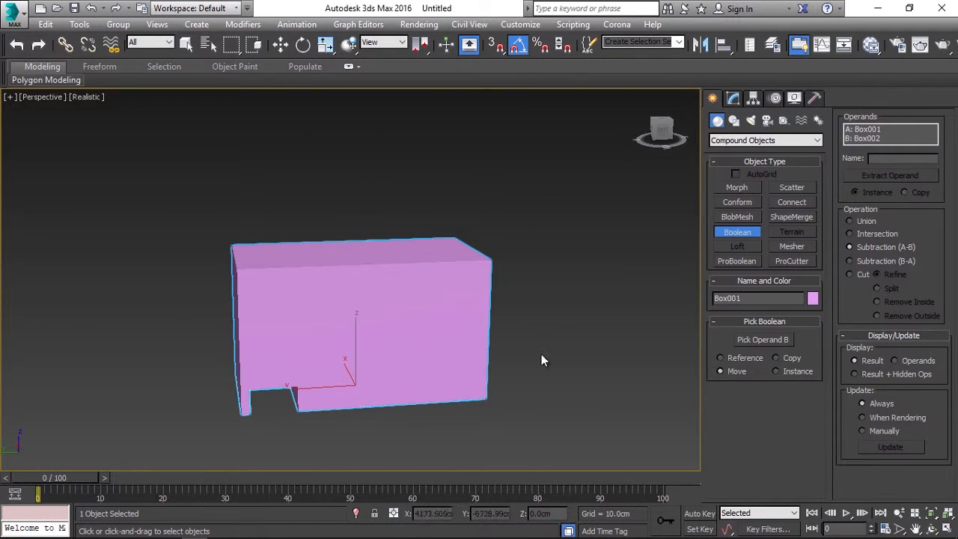
key("ctrl+z")
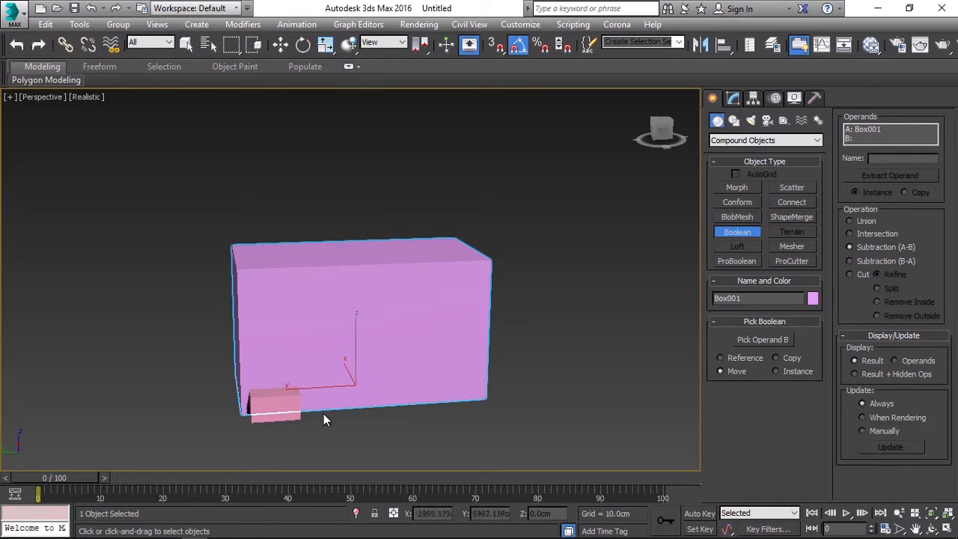
left_click(722, 235)
- Clone the small box as one independent copy, placed higher and farther along the large box's front face
key("w")
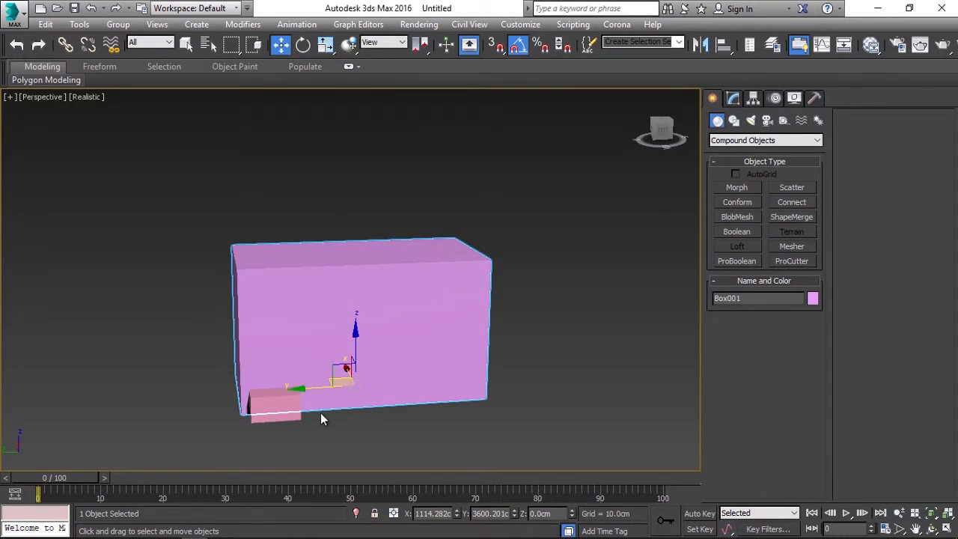
left_click(296, 417)
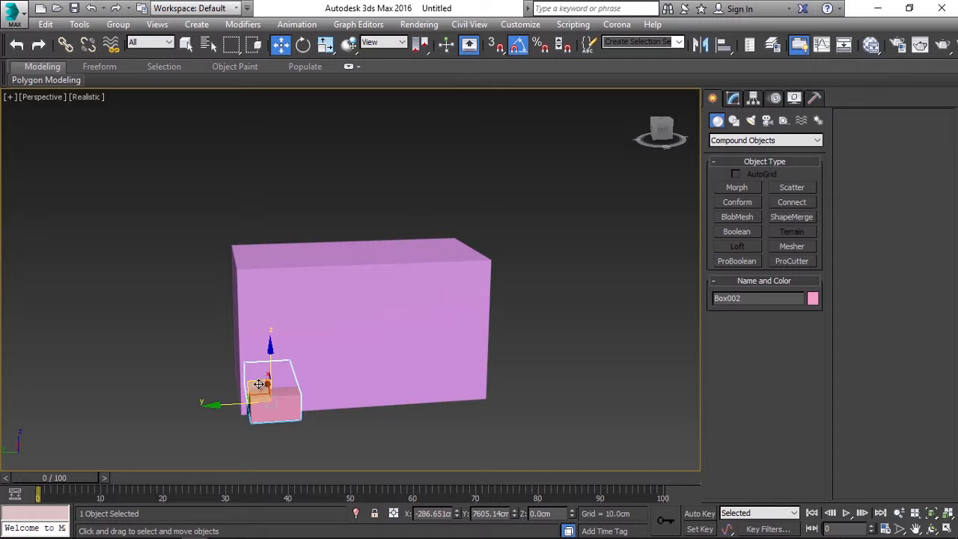
left_click_drag(255, 384, 308, 349, "shift")
left_click(544, 336)
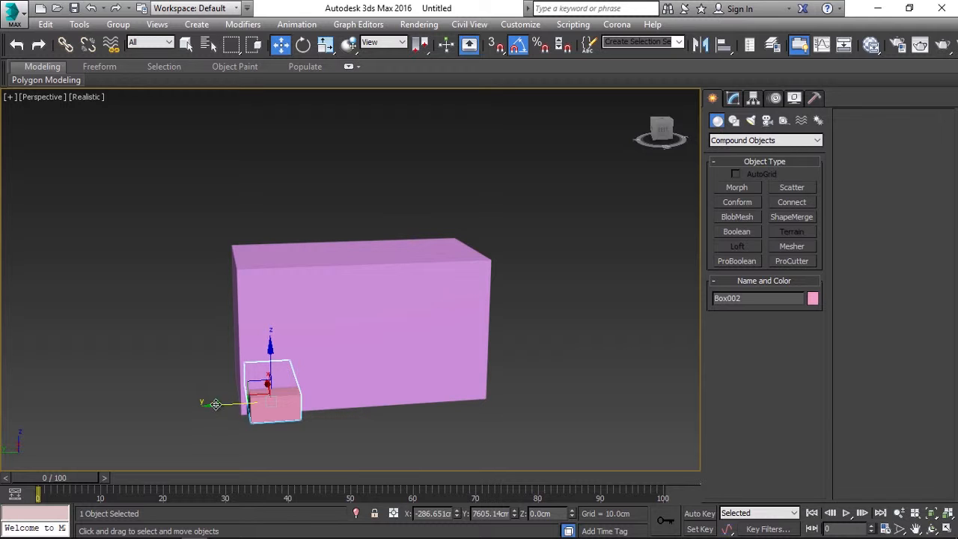
left_click_drag(248, 386, 305, 342, "shift")
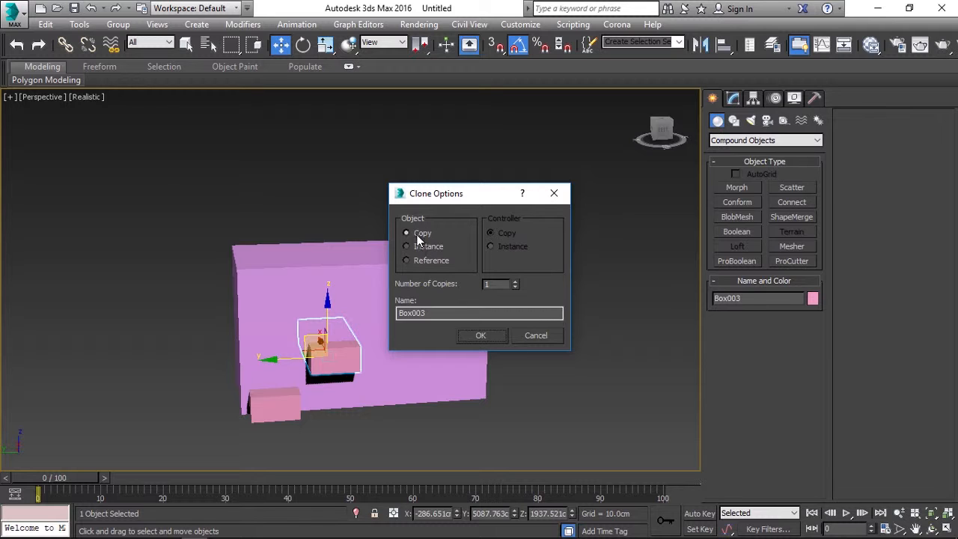
left_click(493, 338)
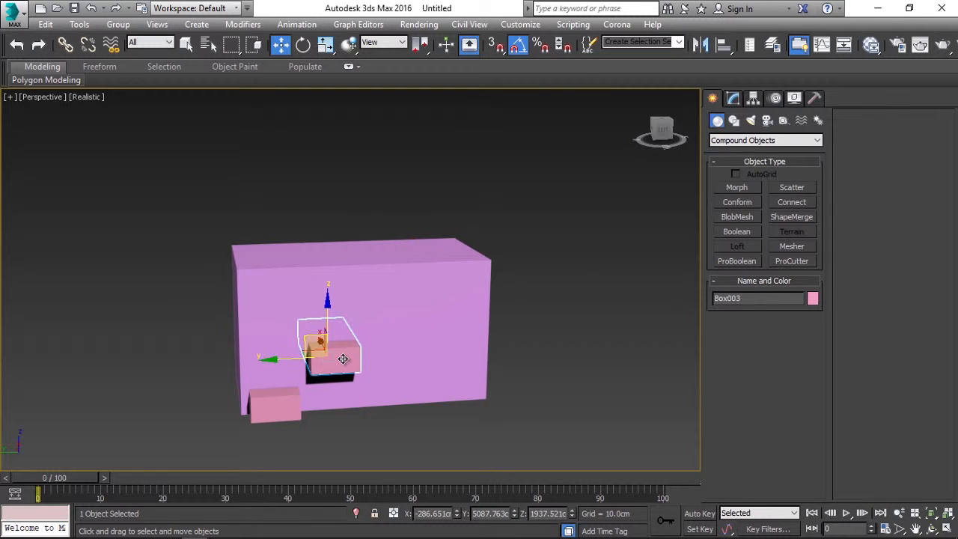
left_click(276, 401)
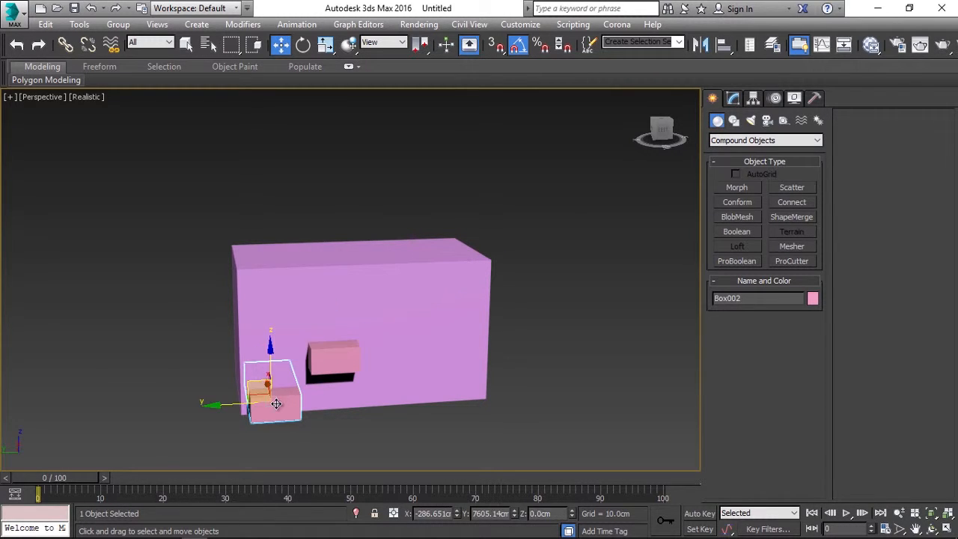
left_click(323, 369)
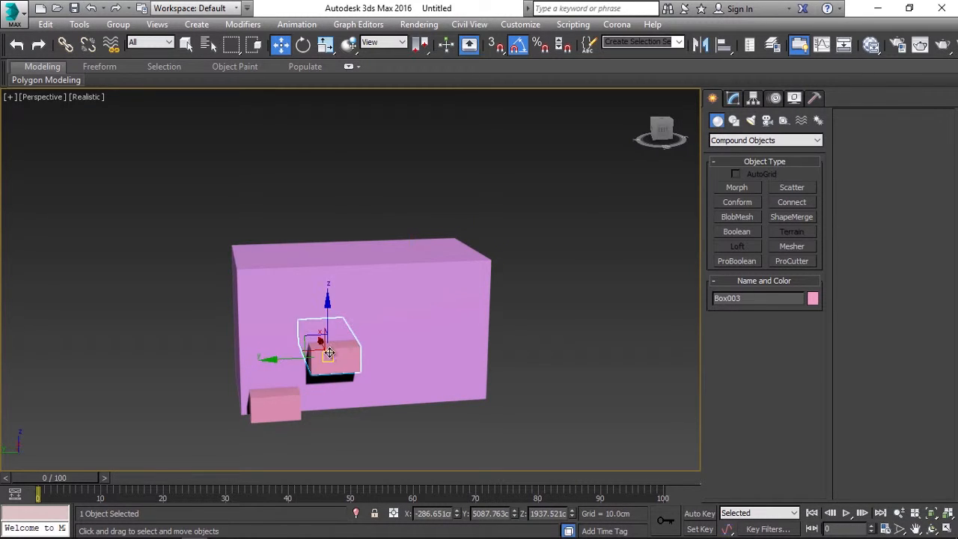
- Hide the large box so only the two small boxes are displayed
left_click(383, 376)
right_click(384, 377)
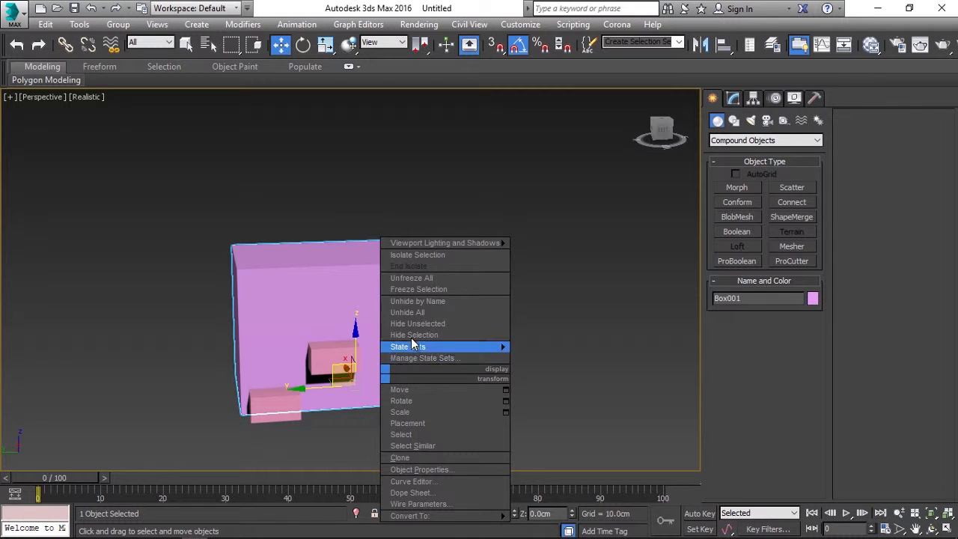
mouse_move(412, 348)
left_click(356, 391)
right_click(404, 359)
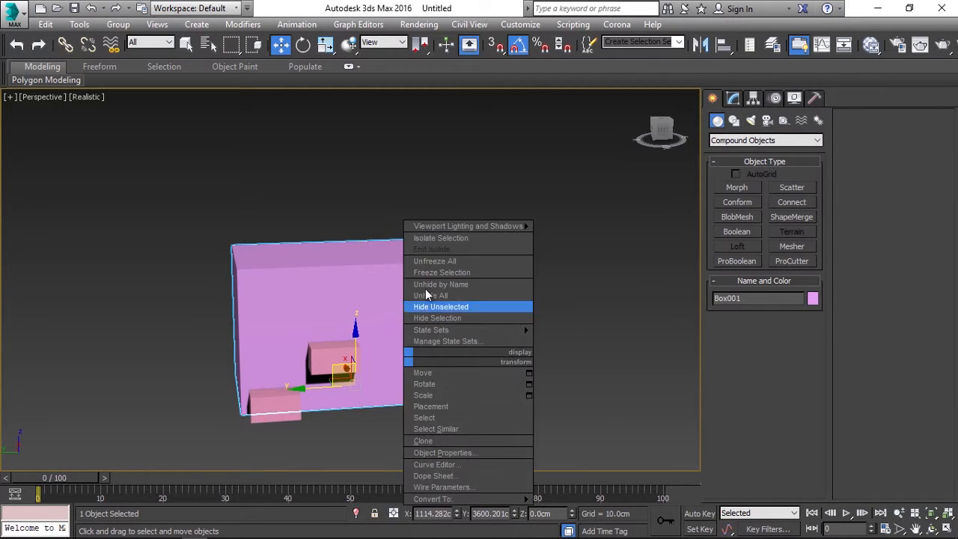
mouse_move(455, 333)
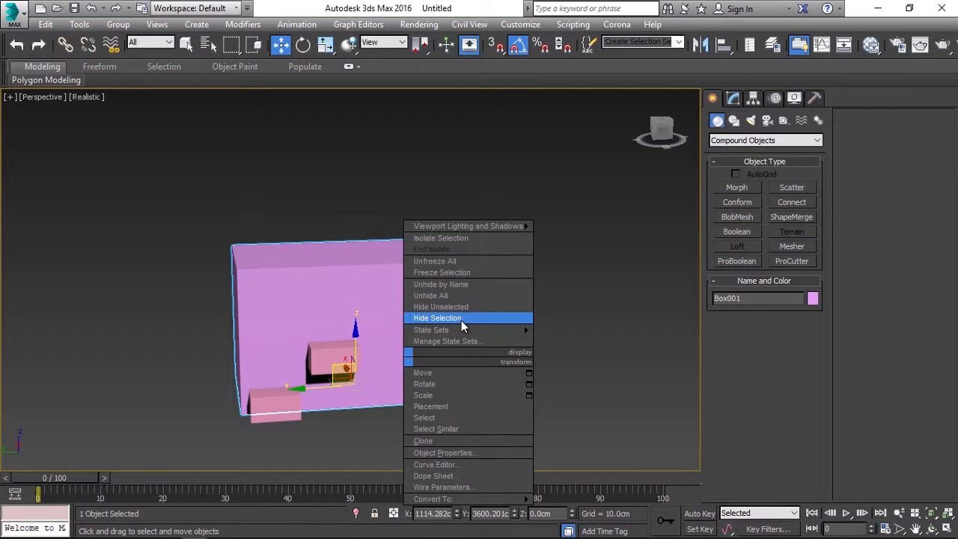
left_click(397, 320)
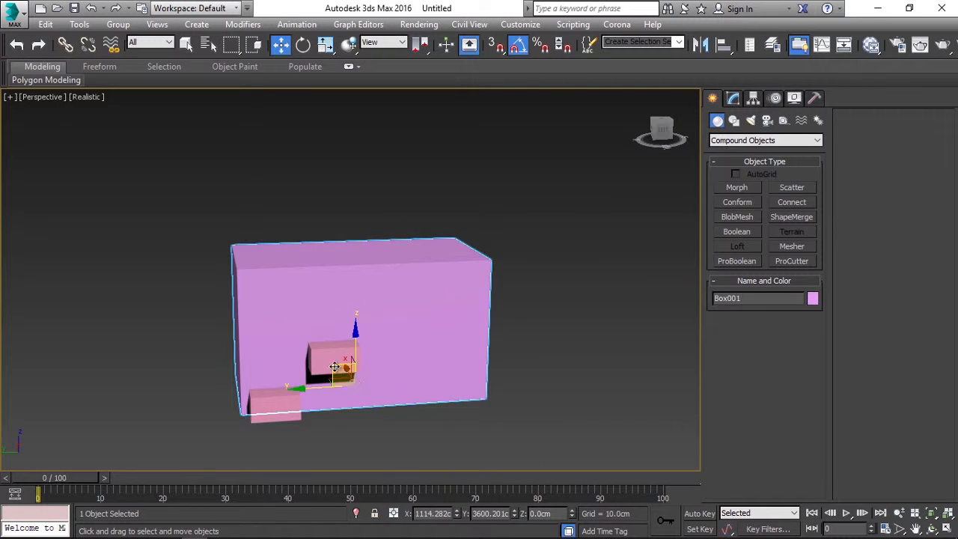
right_click(418, 342)
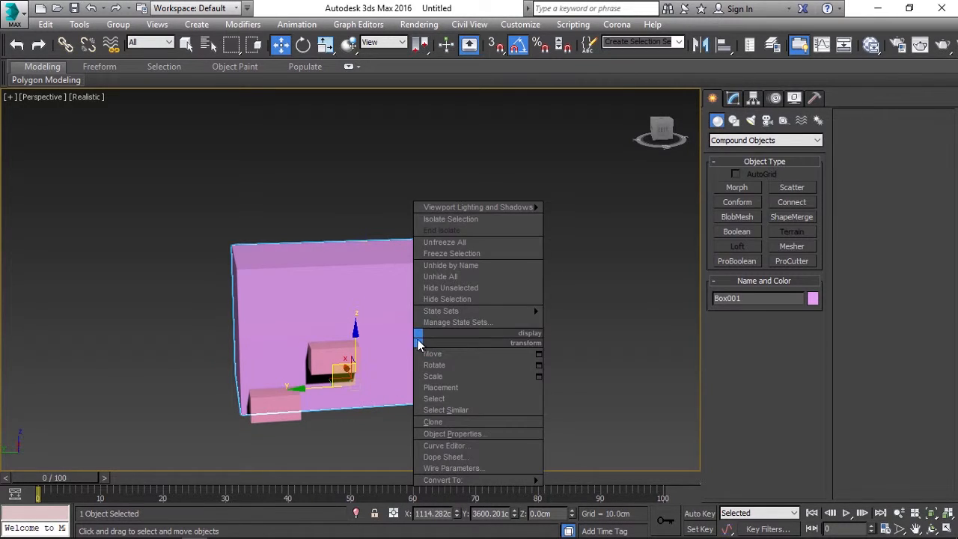
left_click(442, 298)
- Try scaling the lower small box to about 63% along X and the upper copy separately, undoing each scale
middle_click_drag(350, 371, 374, 387, "alt")
left_click(362, 369)
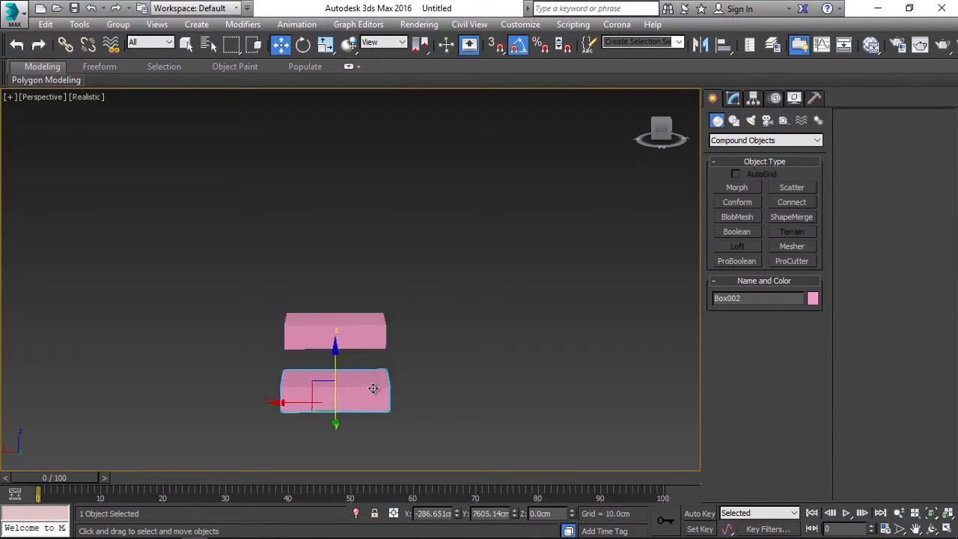
key("e")
key("r")
left_click_drag(288, 401, 310, 398)
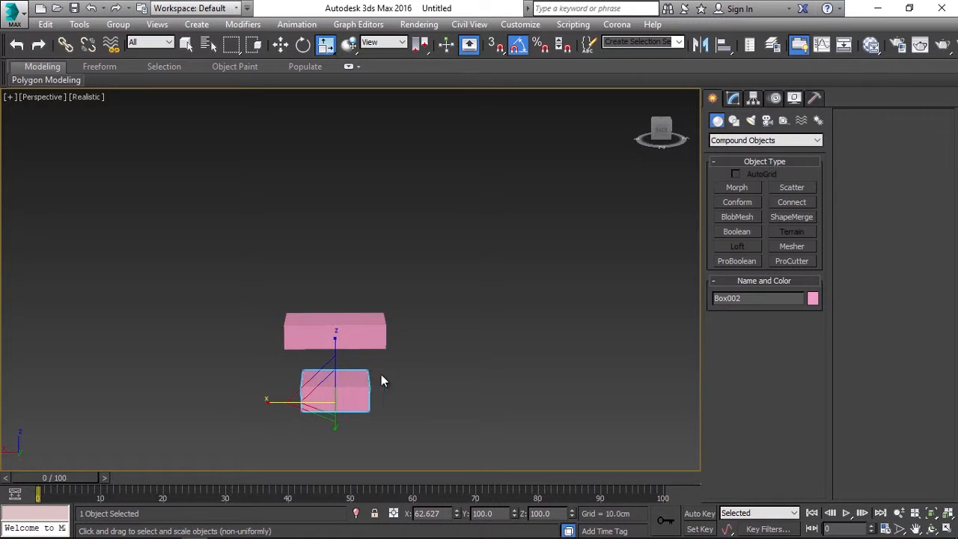
middle_click_drag(381, 374, 385, 394)
key("ctrl+z")
left_click(296, 358)
mouse_move(295, 358)
left_mouse_down()
mouse_move(277, 359)
mouse_move(306, 359)
left_mouse_up()
key("ctrl+z")
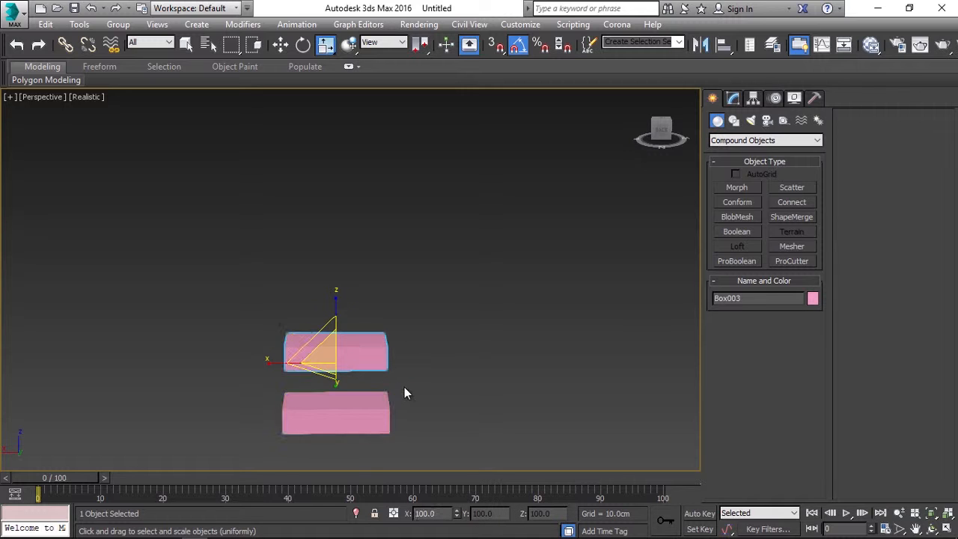
- Delete the upper copy of the small box
middle_click_drag(404, 387, 396, 400)
left_click(373, 386)
left_click(370, 368)
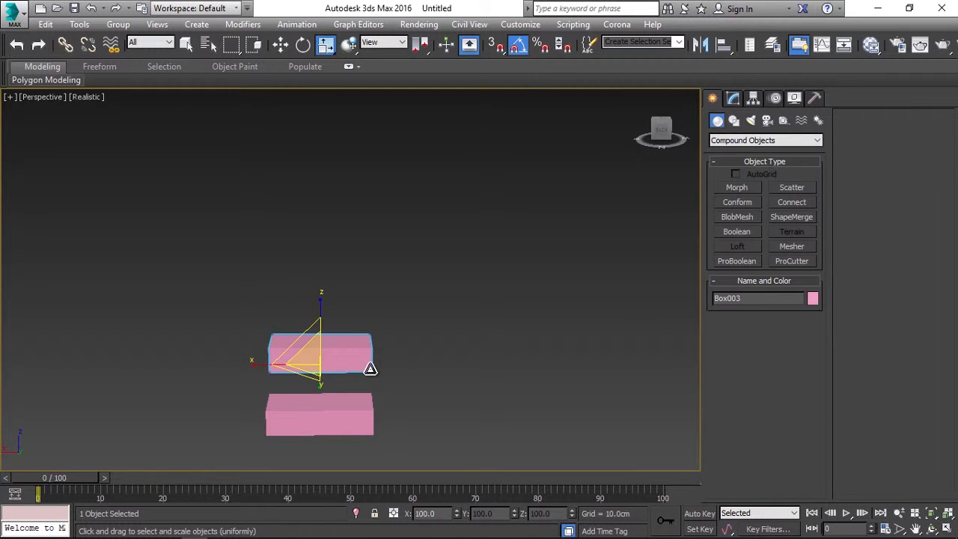
key("Delete")
- Clone the remaining small box once as an instance, placed above and behind the original
left_click(331, 404)
key("w")
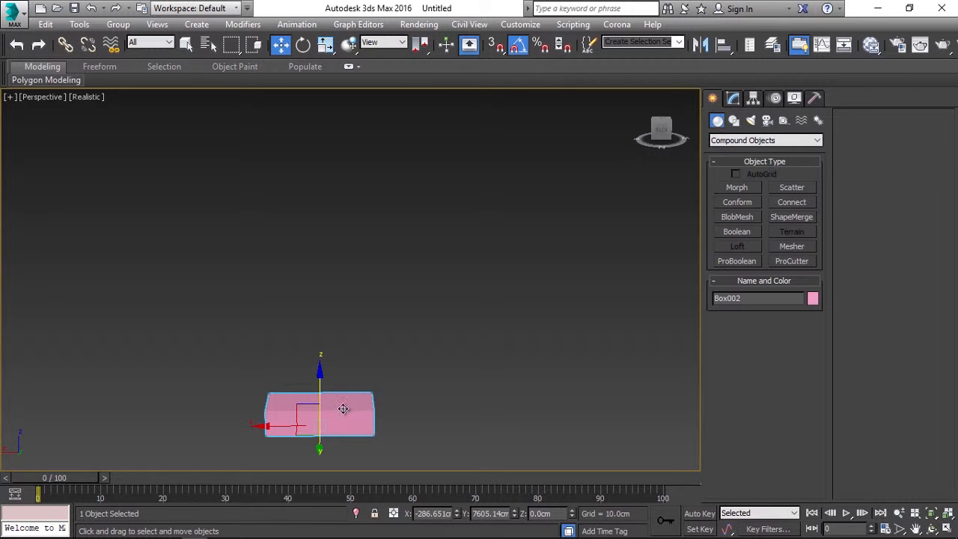
middle_click_drag(353, 422, 307, 414, "alt")
left_click_drag(307, 414, 357, 341, "shift")
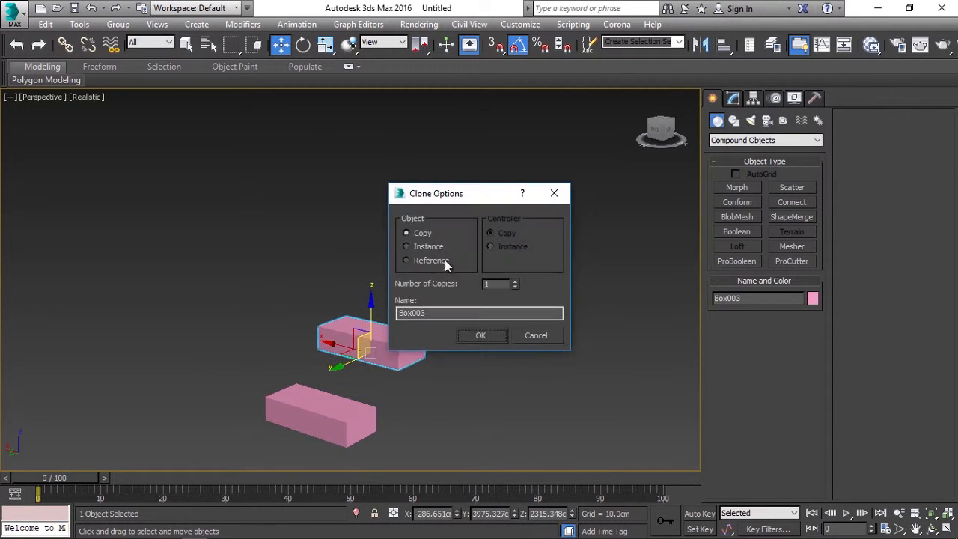
left_click(480, 335)
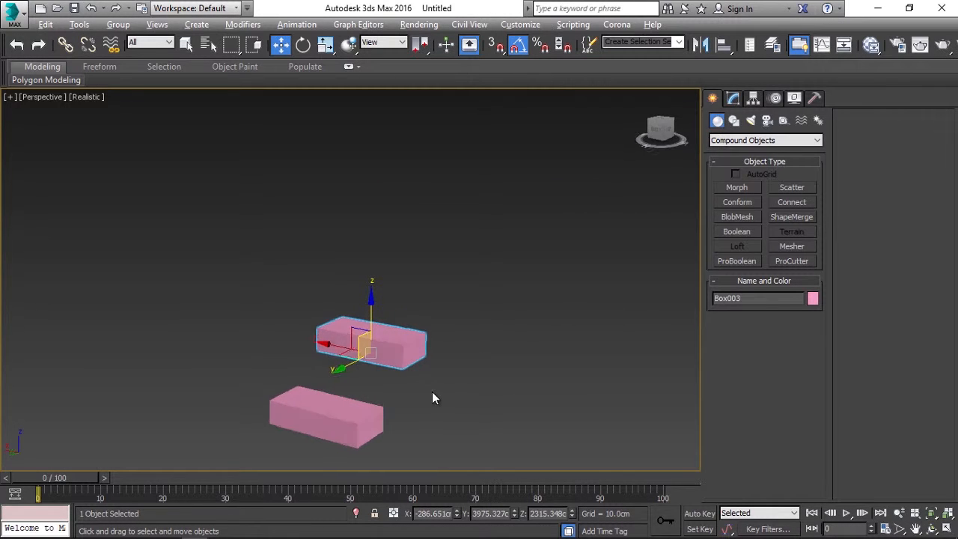
- Set the upper instance's length to about 3108 cm, width to about 6296 cm and height to about 372 cm, and check the lower box's parameters
left_click(384, 424)
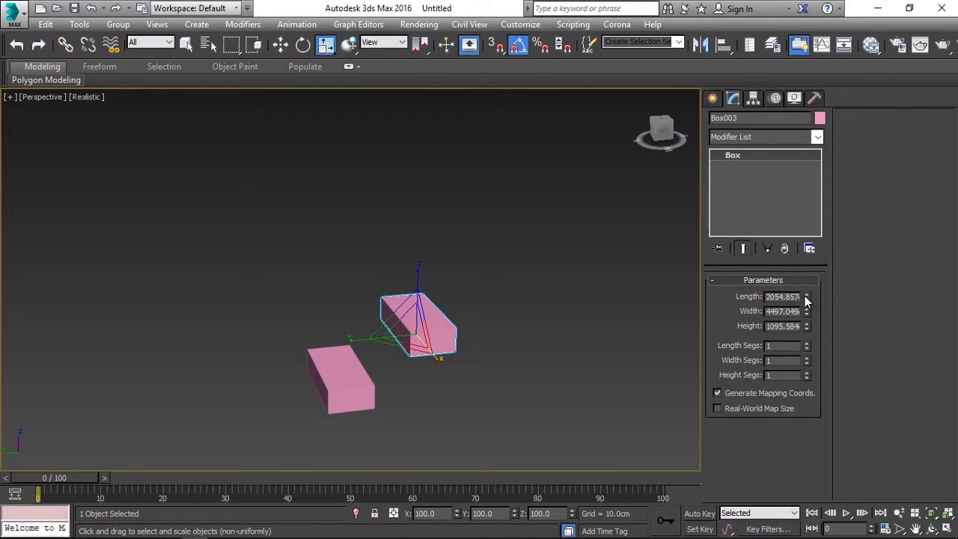
left_click_drag(808, 282, 809, 215)
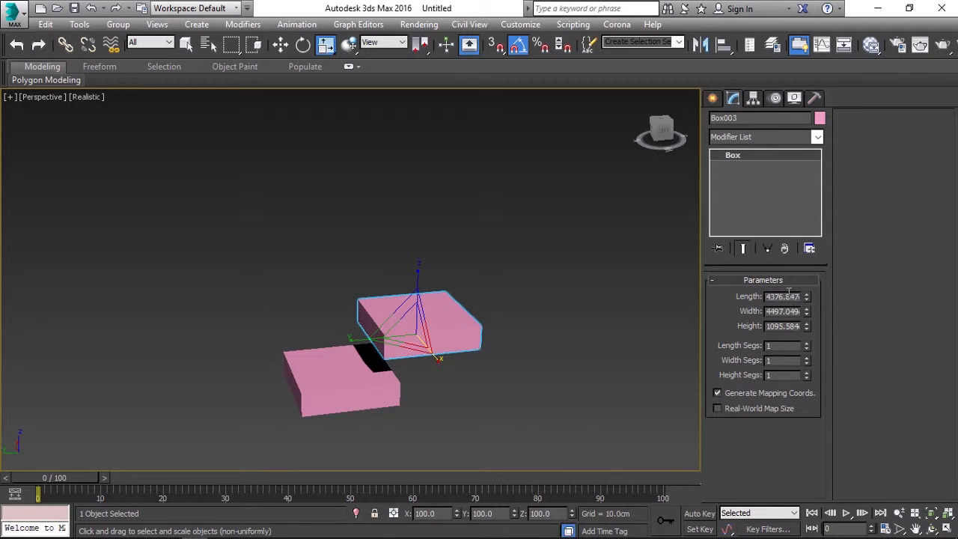
mouse_move(809, 302)
left_mouse_down()
mouse_move(809, 324)
mouse_move(801, 202)
mouse_move(803, 286)
left_mouse_up()
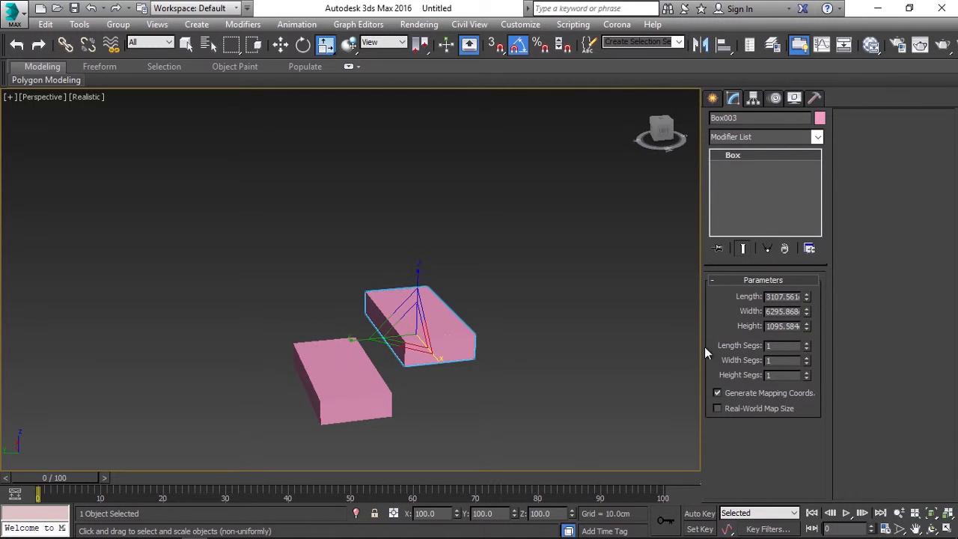
left_click_drag(808, 323, 820, 370)
left_click(532, 405)
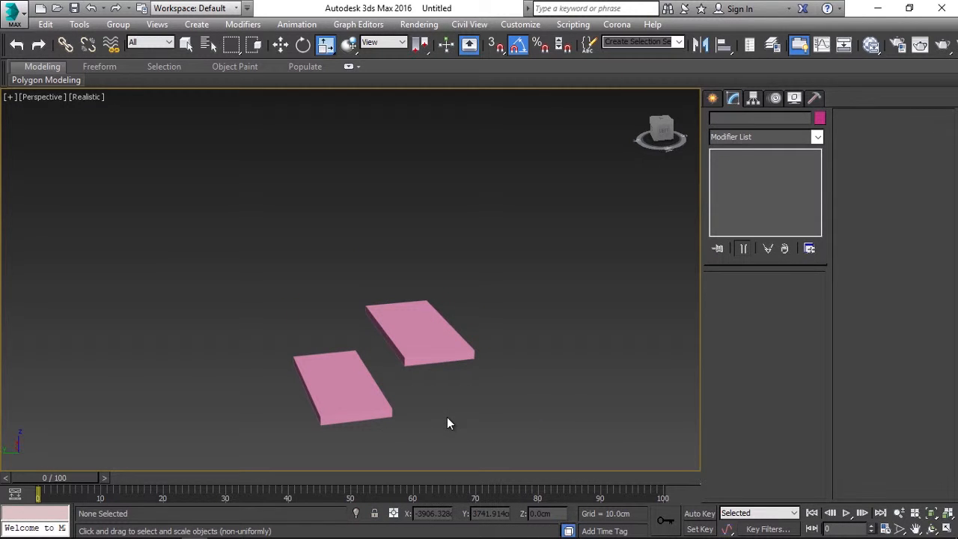
middle_click_drag(427, 422, 460, 408, "alt")
left_click(441, 391)
middle_click_drag(516, 394, 495, 409)
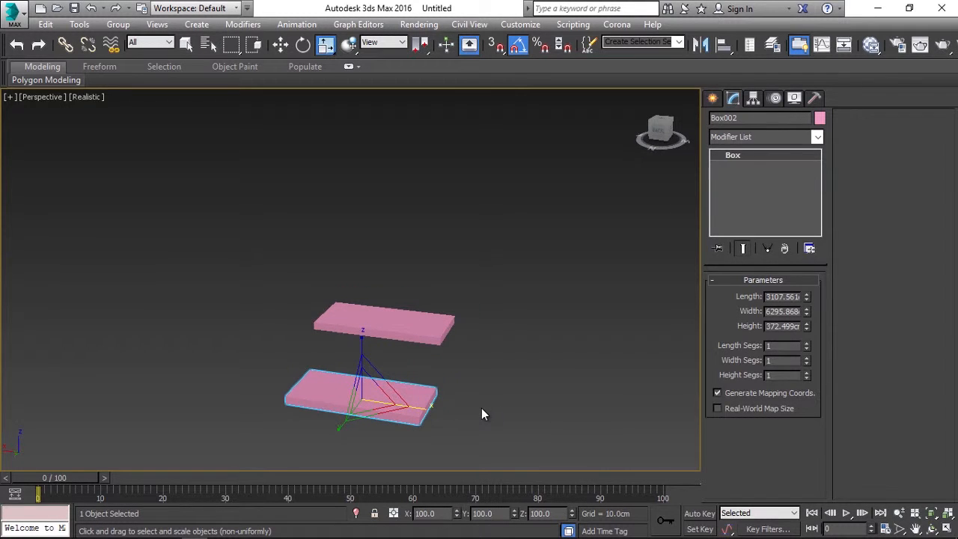
- Undo the last height and width changes on the instanced small boxes
key("ctrl+z")
key("ctrl+z")
key("ctrl+z")
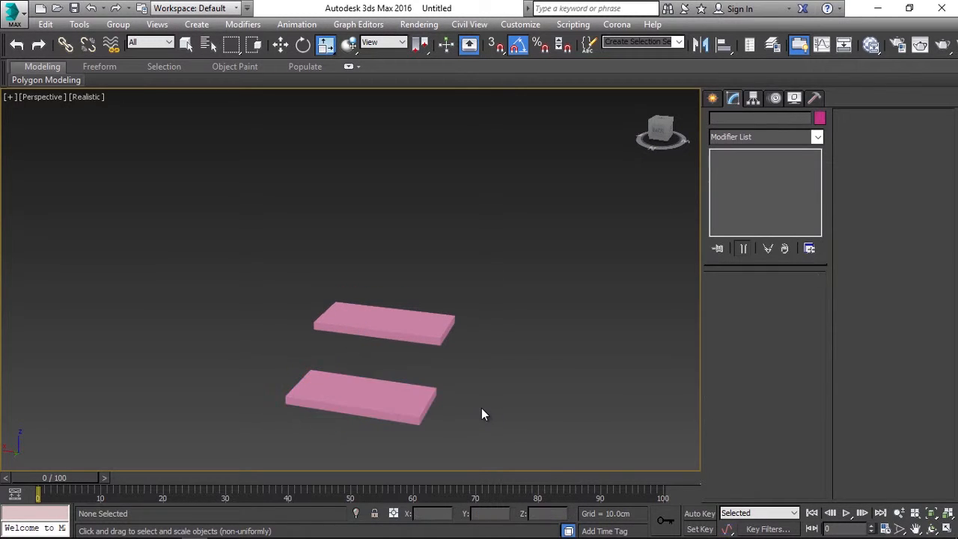
key("ctrl+z")
key("ctrl+z")
key("ctrl+z")
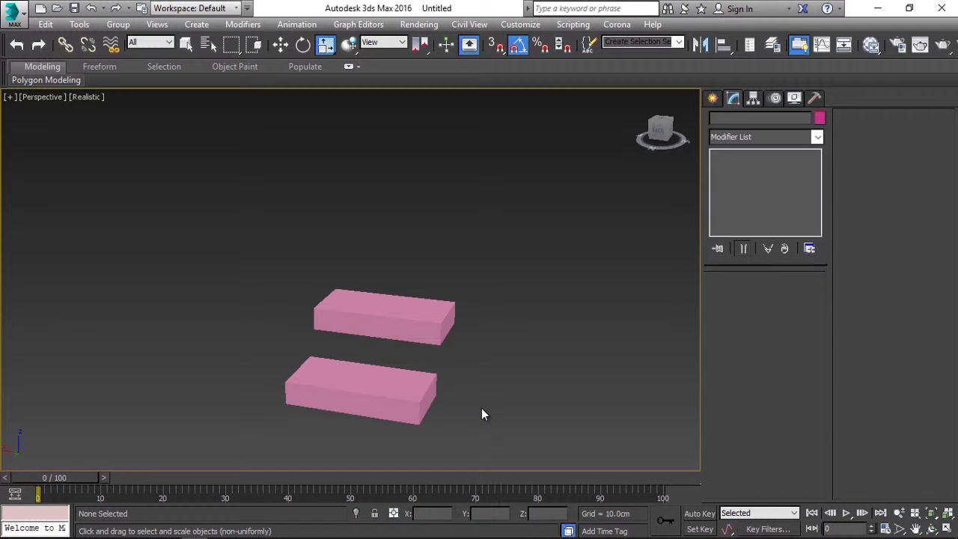
- Unhide all objects to bring back the large box
left_click(449, 383)
right_click(450, 378)
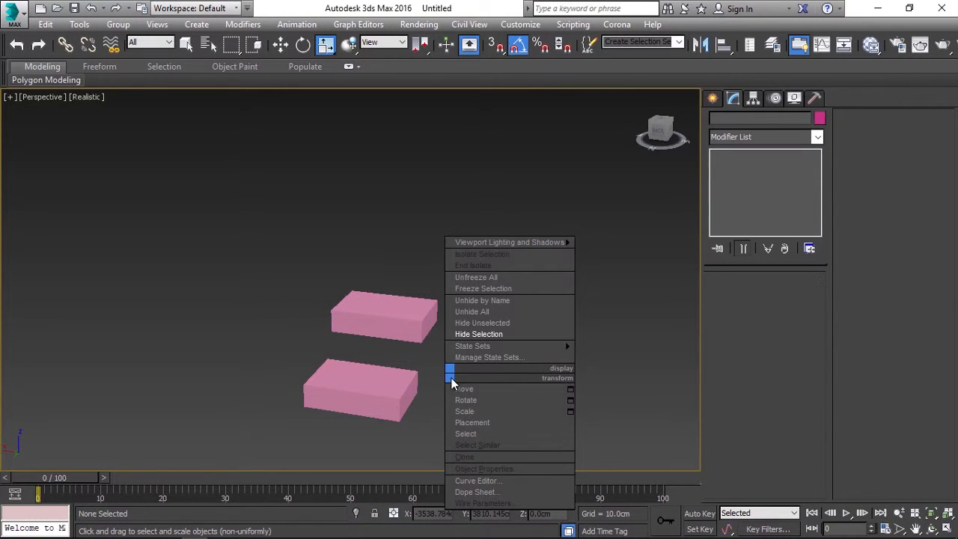
left_click(504, 313)
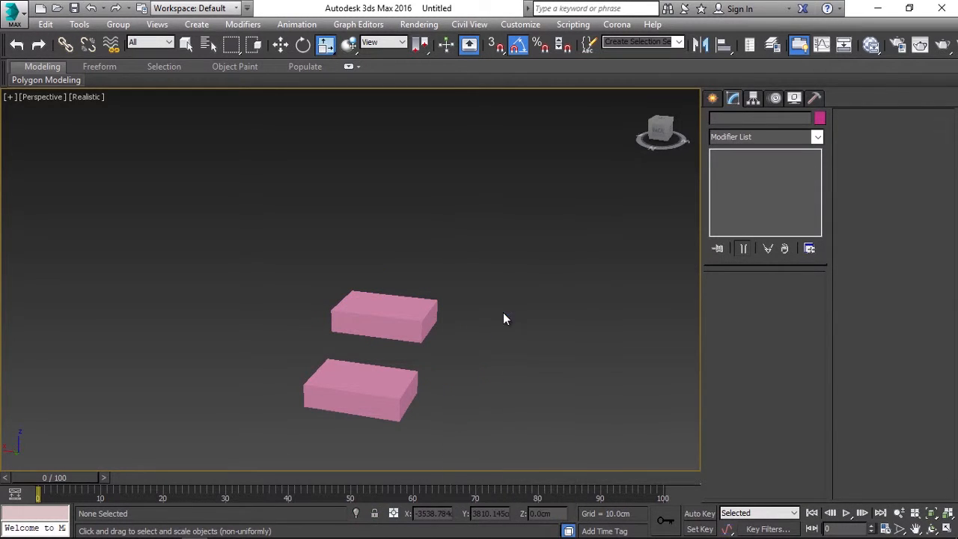
- Move the lower small box along Y to about 6646 cm, toward the middle of the large box's front face
middle_click_drag(524, 370, 337, 363, "alt")
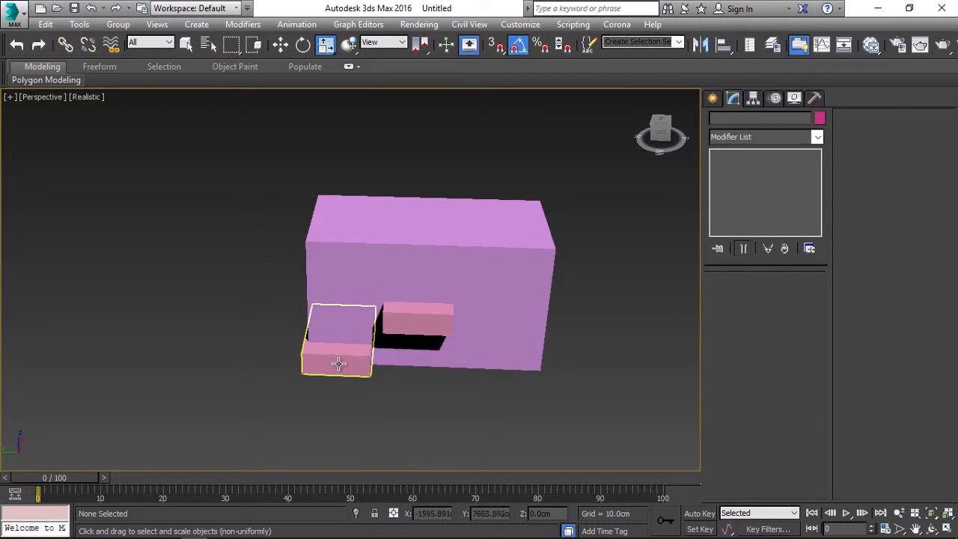
left_click(338, 361)
key("w")
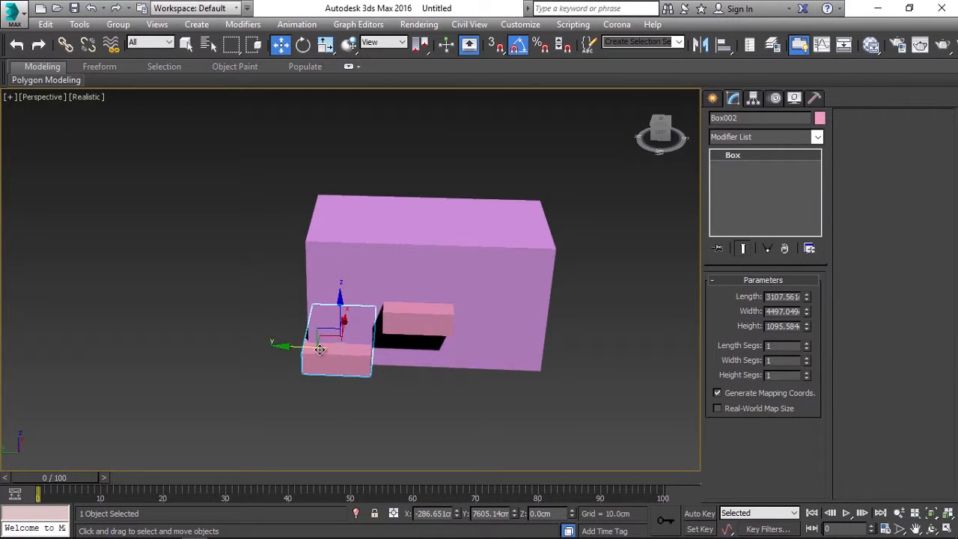
left_click_drag(377, 370, 443, 406)
left_click(443, 407)
left_click(368, 369)
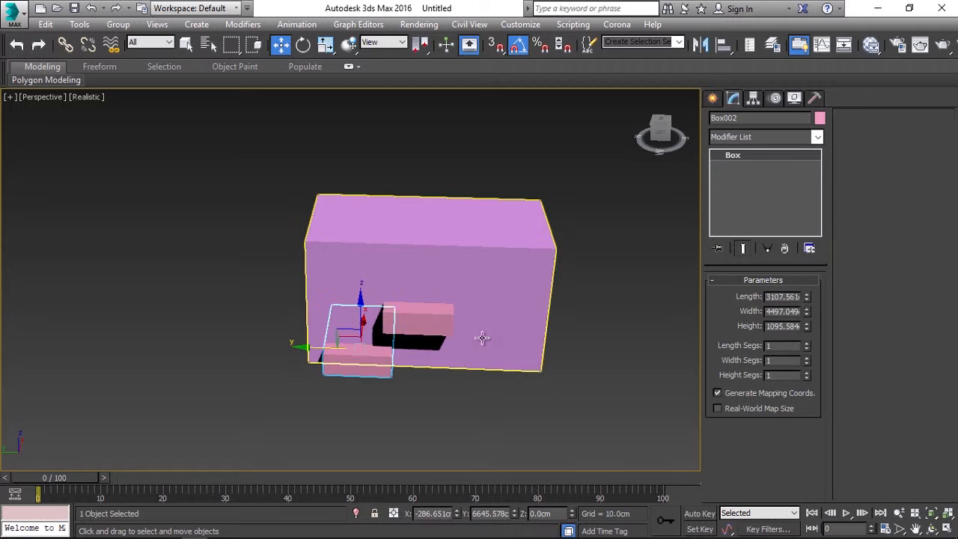
- Convert the large box to Editable Poly and turn it into a ProBoolean compound object
left_click(485, 338)
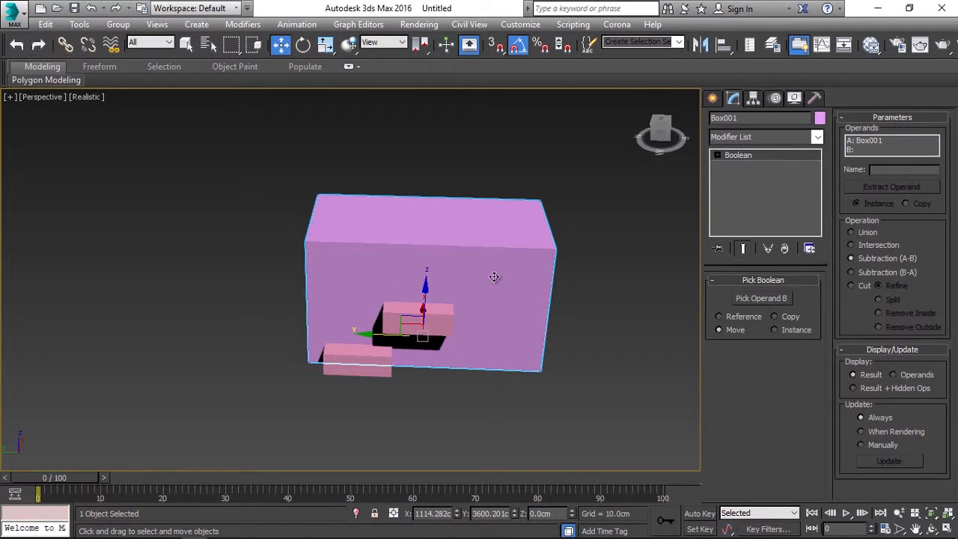
middle_click_drag(586, 353, 613, 349)
right_click(567, 306)
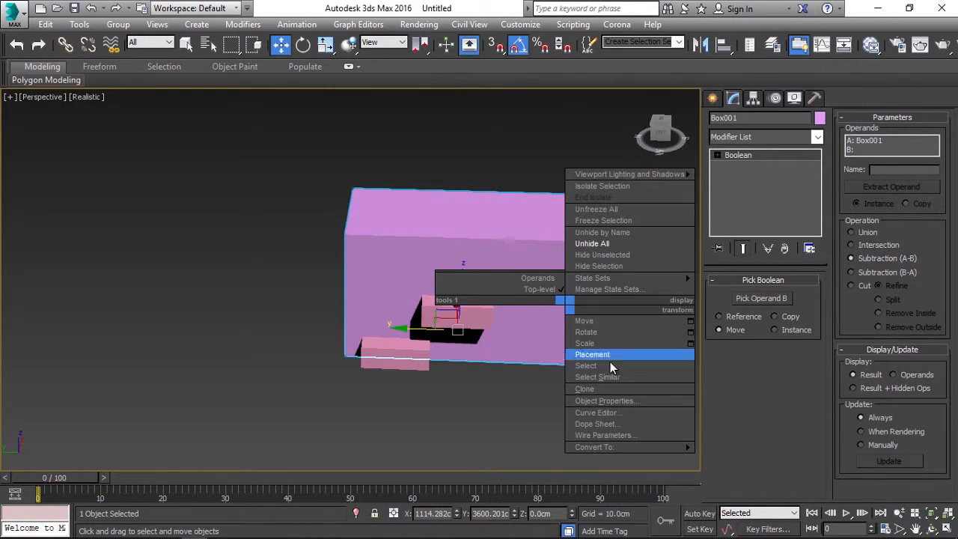
mouse_move(678, 448)
left_click(727, 459)
left_click(597, 399)
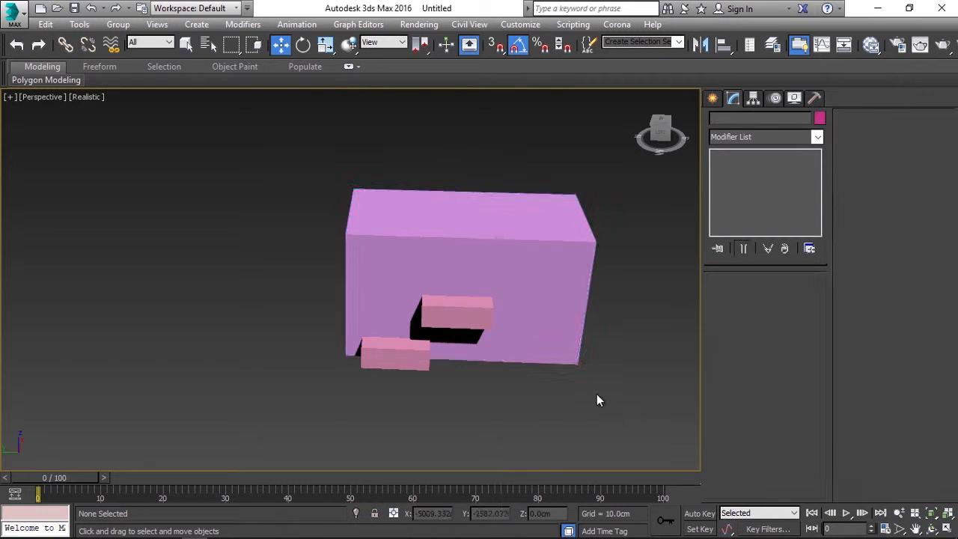
left_click(557, 322)
left_click(712, 99)
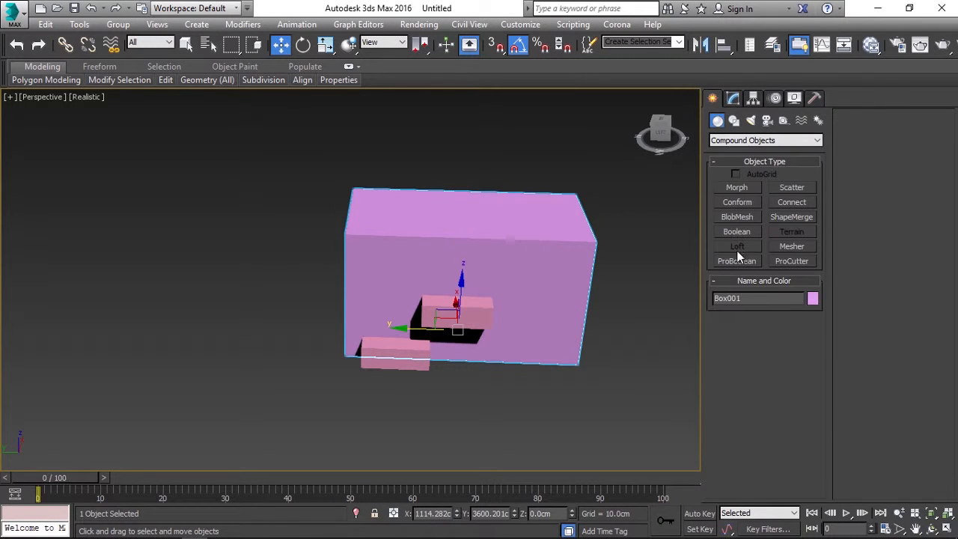
left_click(737, 260)
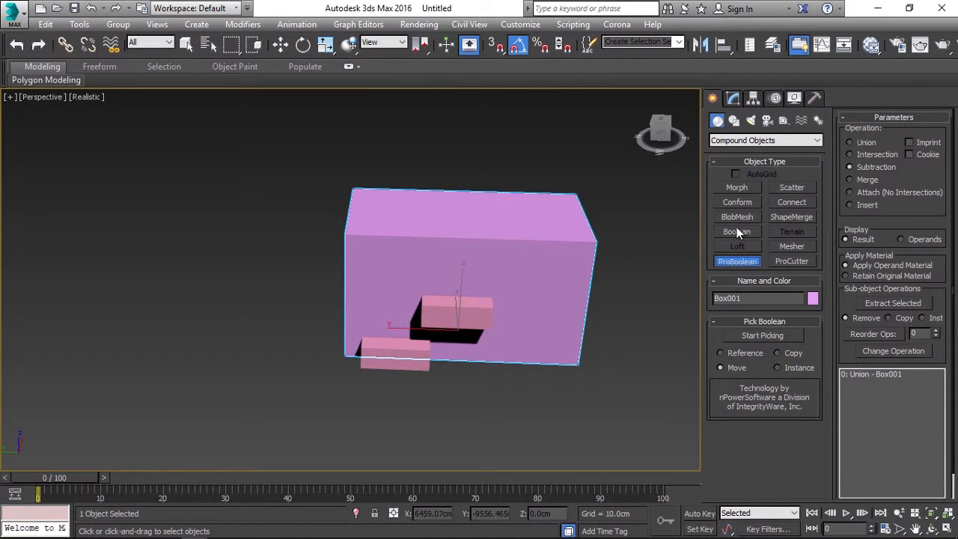
- Subtract the lower small box from the large box with the Boolean compound object, using Subtraction (A-B)
left_click(736, 232)
left_click(764, 340)
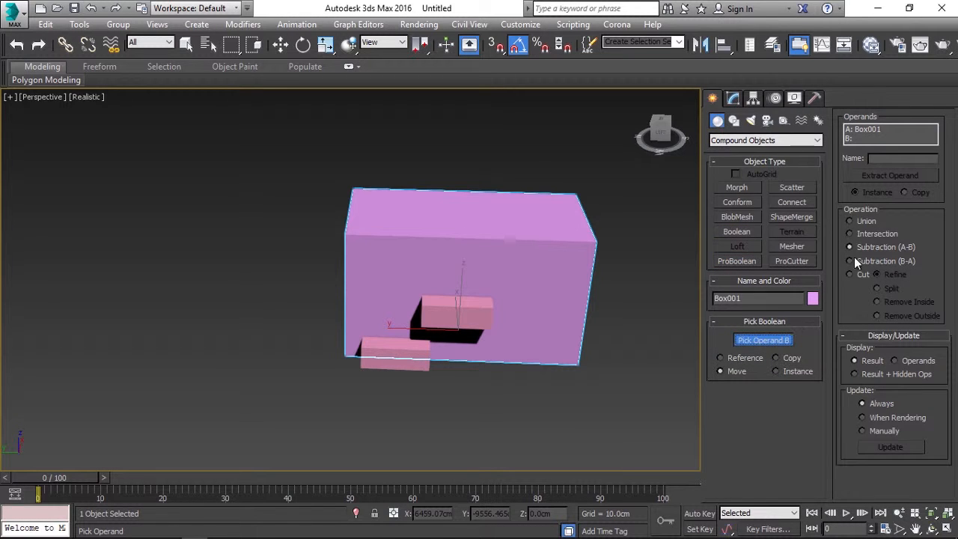
left_click(396, 355)
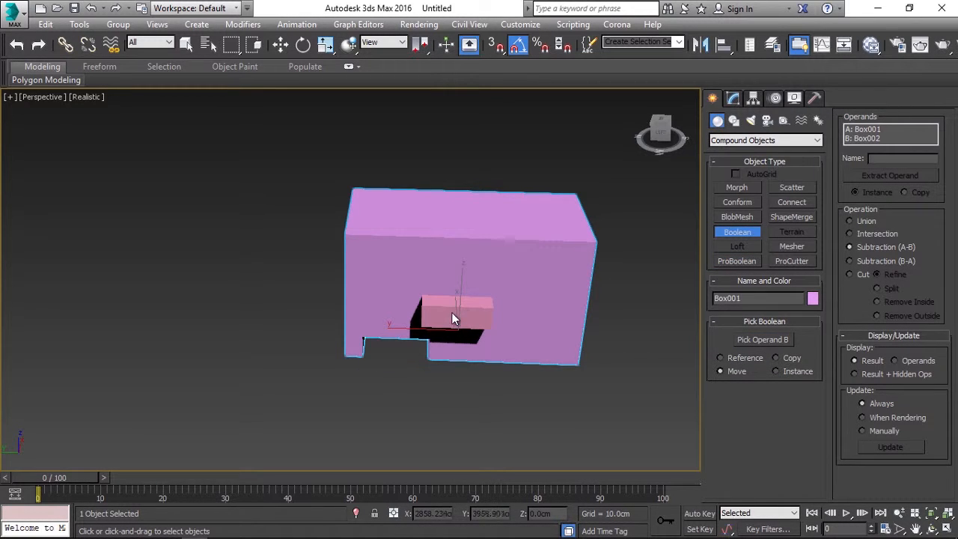
- Apply Boolean to the cut large box again and convert it to Editable Mesh
left_click(740, 234)
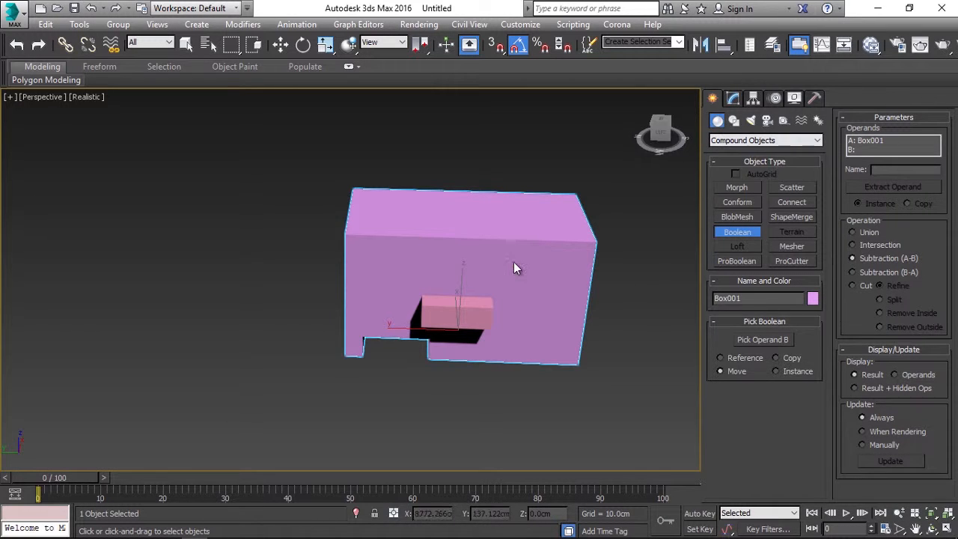
key("w")
right_click(570, 254)
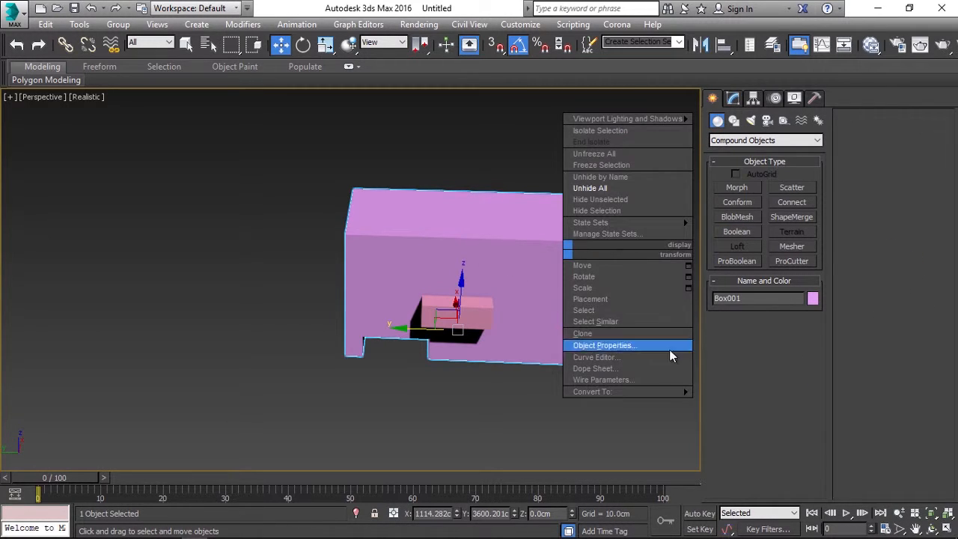
mouse_move(679, 391)
left_click(745, 392)
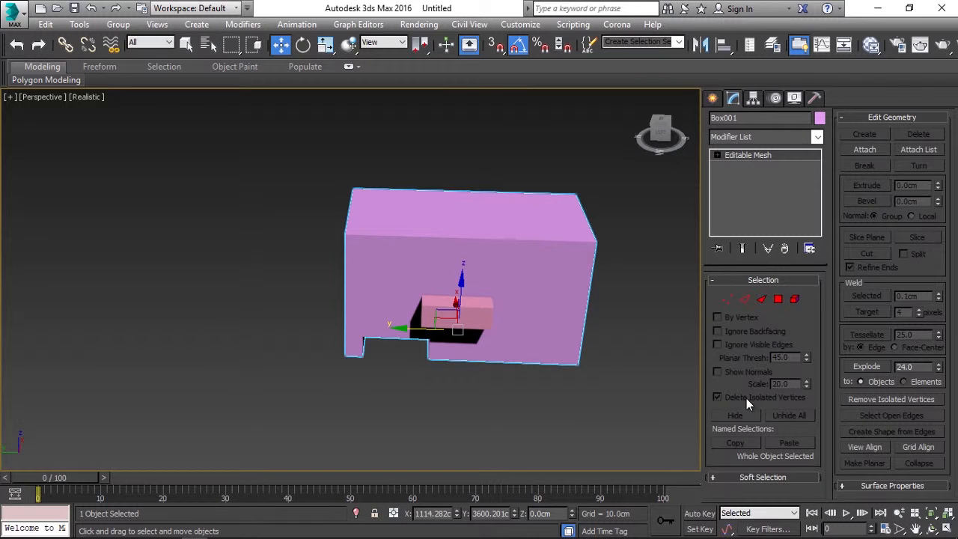
- Undo the Editable Mesh conversion, convert the cut large box to Editable Poly, and select the upper small box, then the large box
key("ctrl+z")
right_click(553, 307)
mouse_move(637, 447)
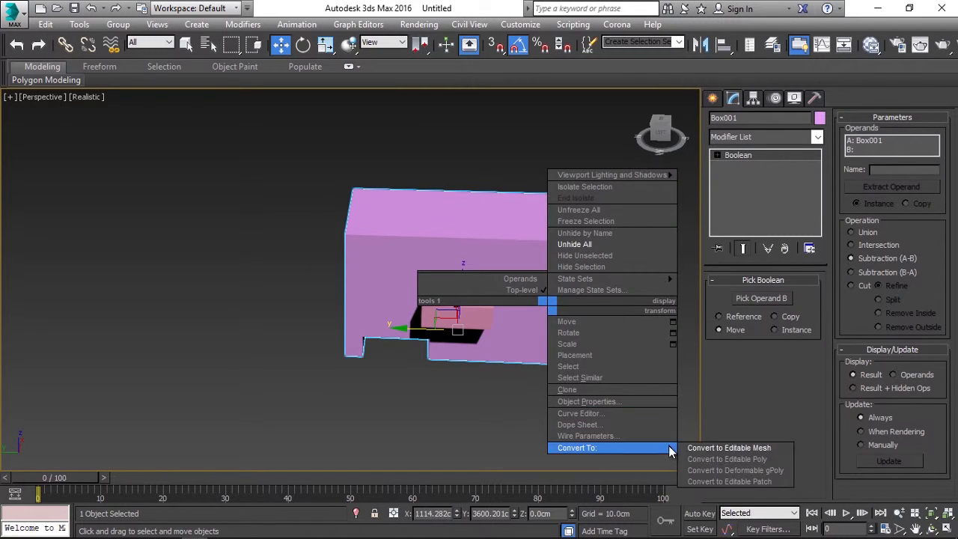
left_click(701, 460)
left_click(483, 321)
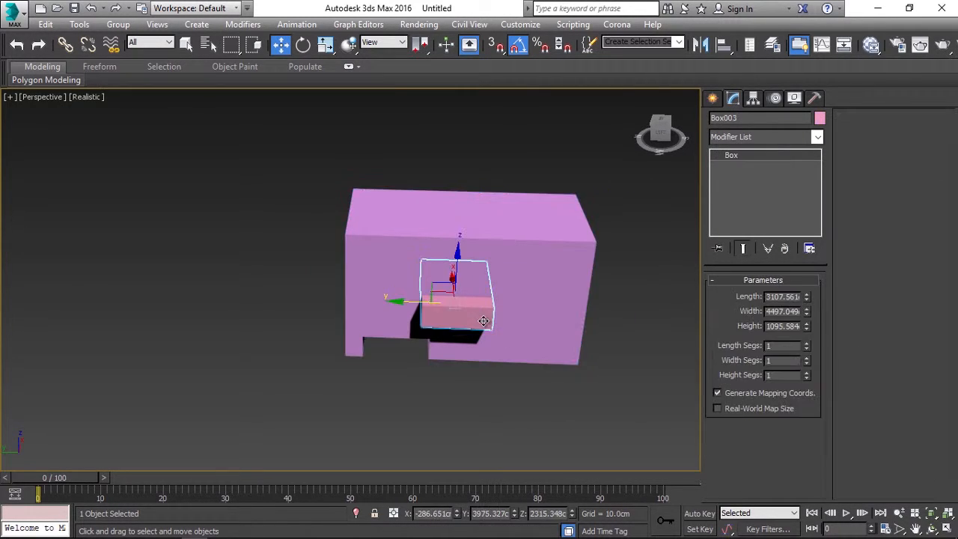
left_click(521, 362)
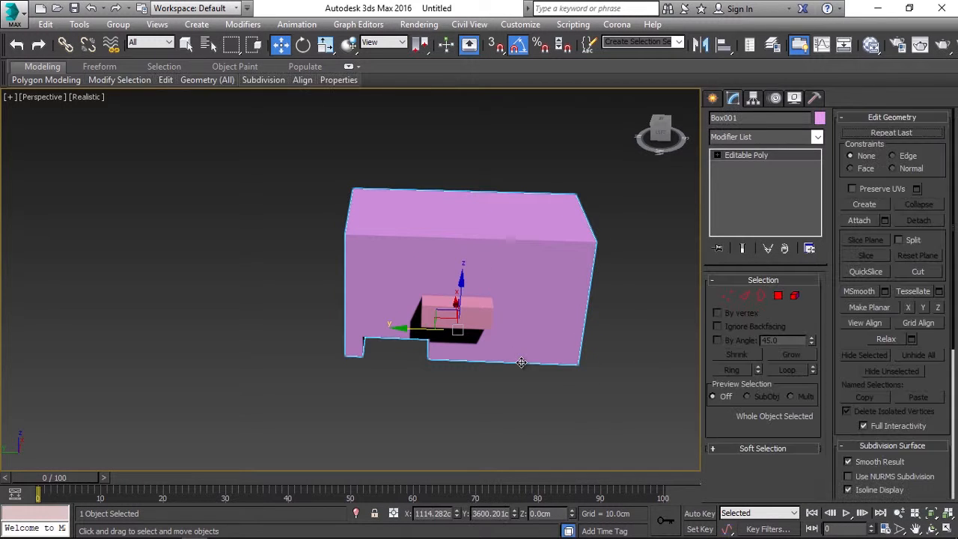
- Undo the Editable Poly conversion and the Boolean operations, back to the large box as an uncut ProBoolean object
key("ctrl+z")
key("ctrl+z")
key("ctrl+z")
key("ctrl+z")
key("ctrl+z")
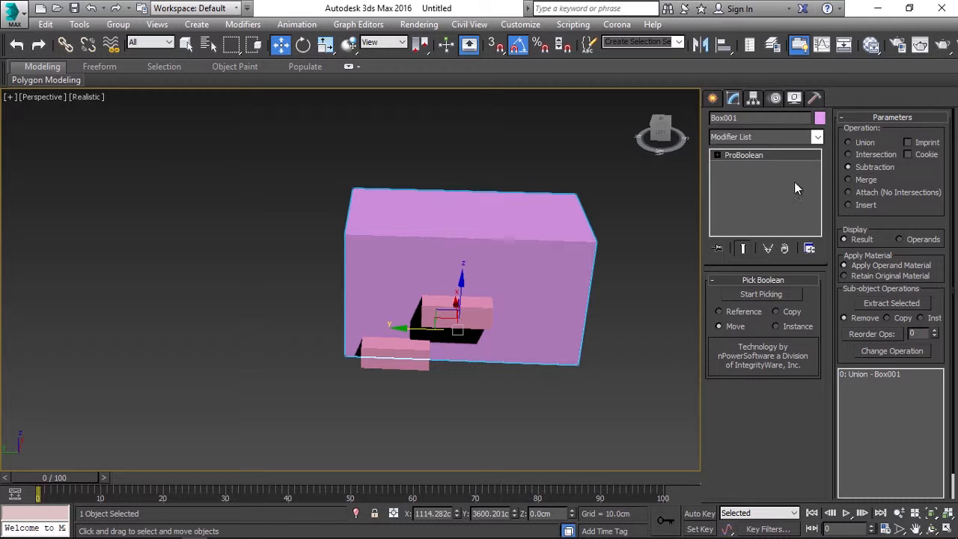
- Subtract the lower and then the upper small box from the large box in one ProBoolean Subtraction, and end picking
left_click(761, 295)
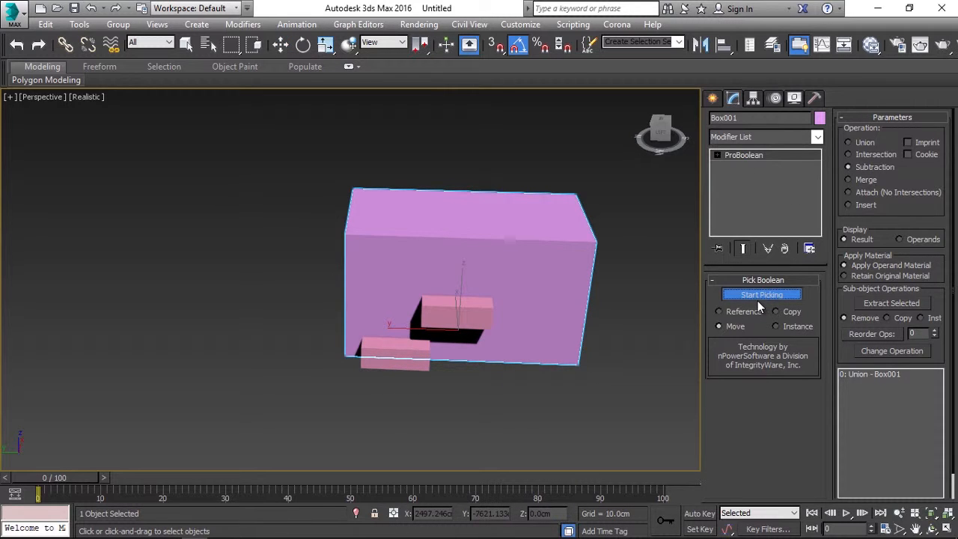
left_click(396, 354)
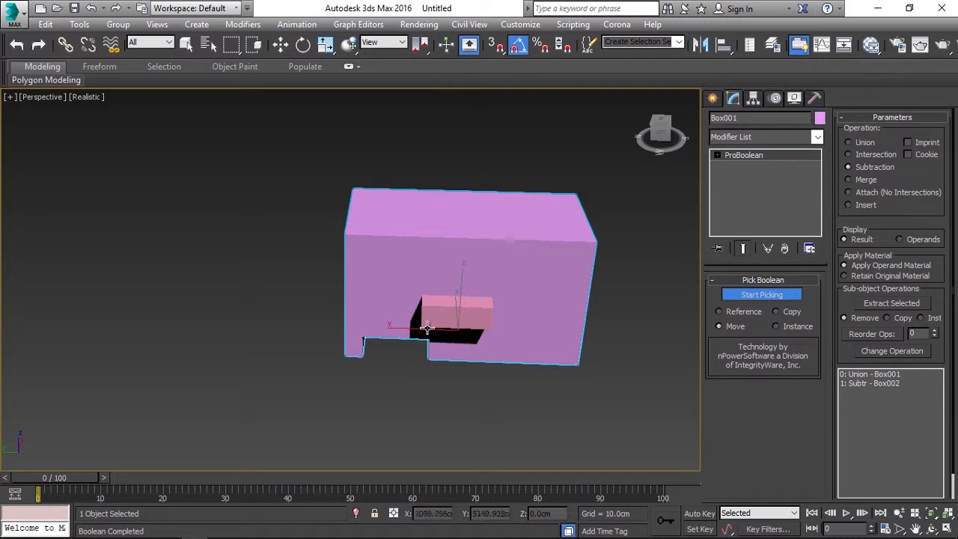
left_click(427, 328)
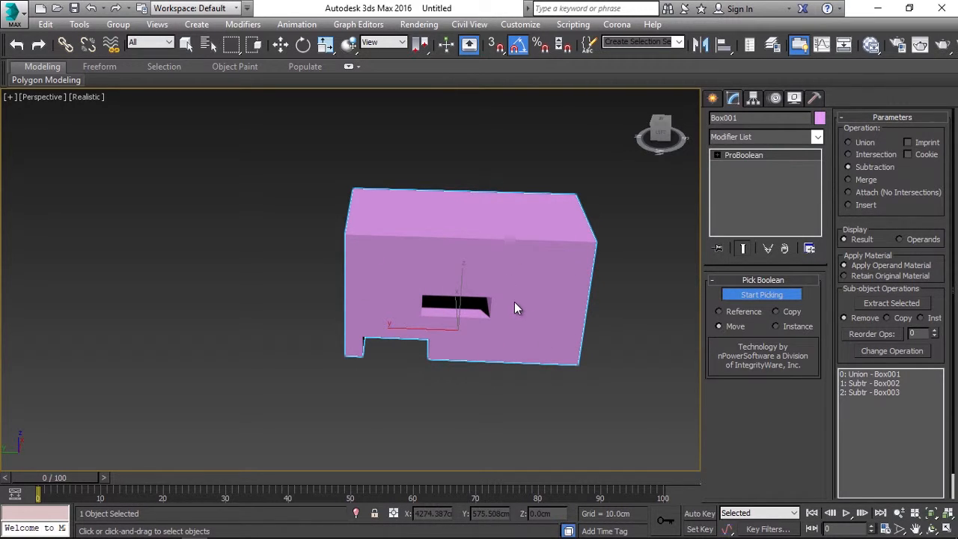
key("w")
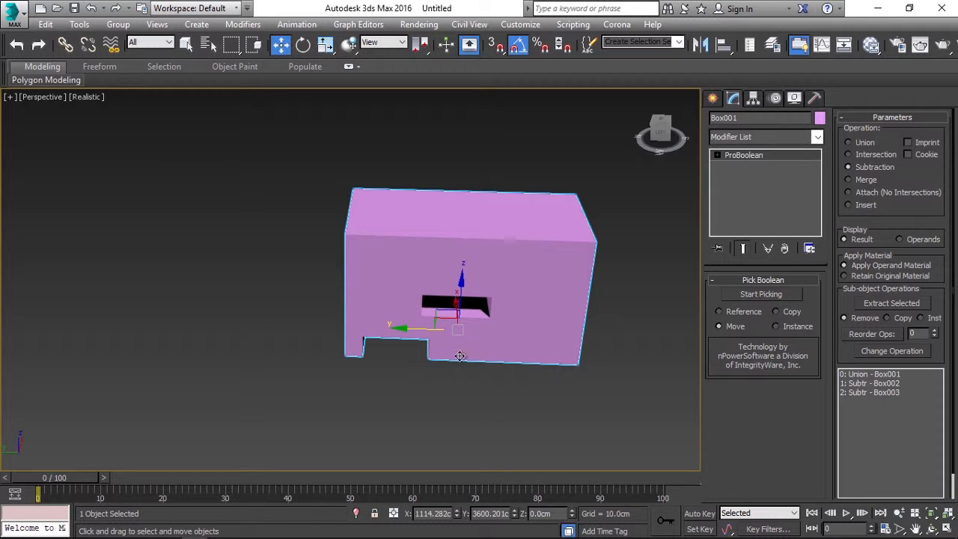
left_click(539, 374)
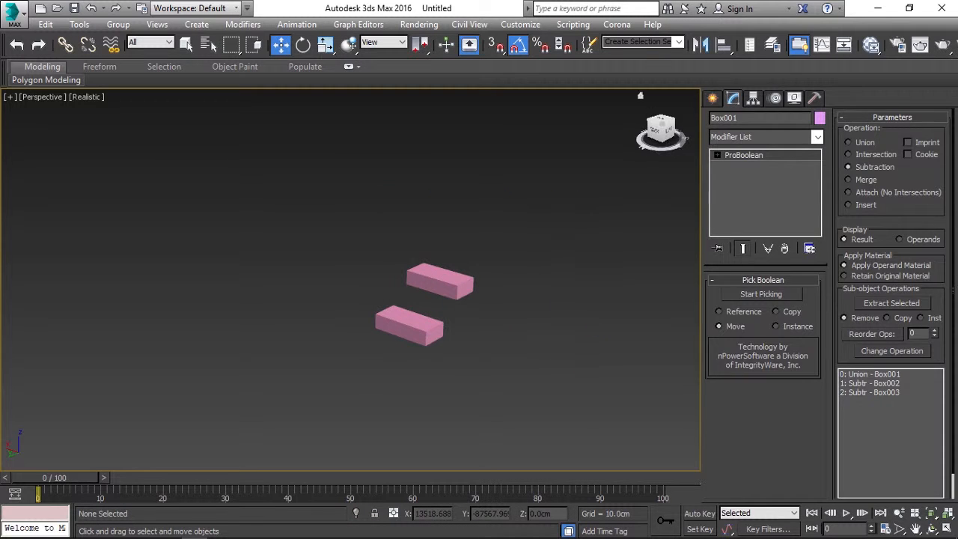
- Draw a closed, curved Line spline around the two small boxes and delete it
left_click(713, 98)
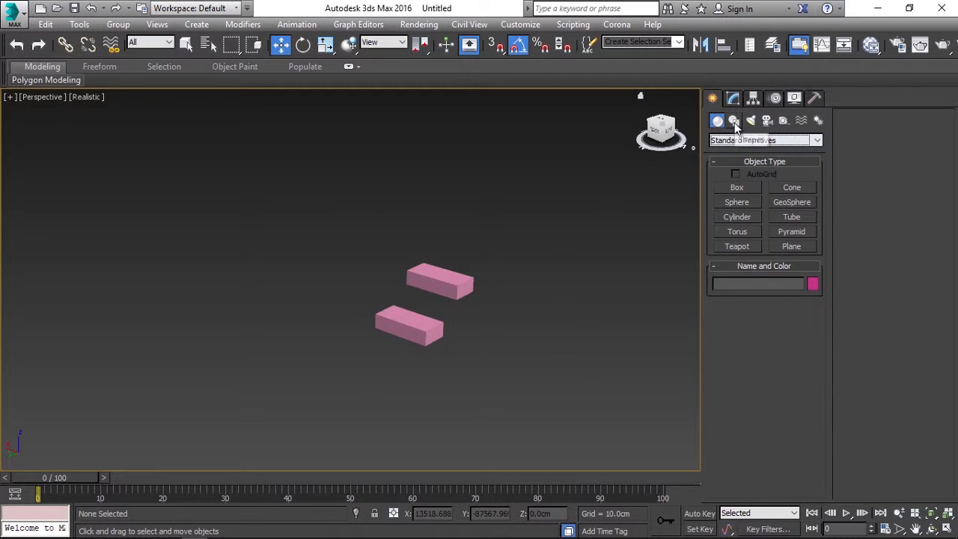
left_click(734, 122)
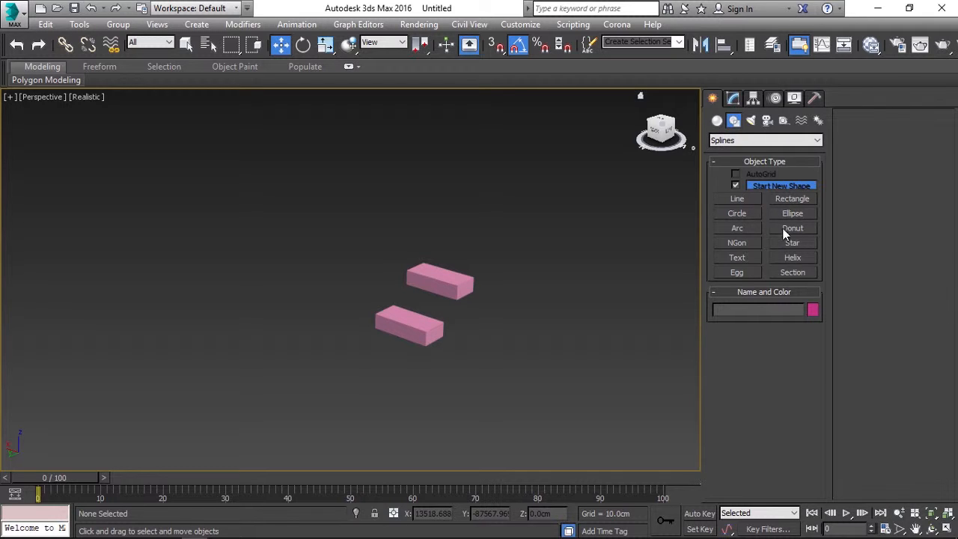
left_click(756, 199)
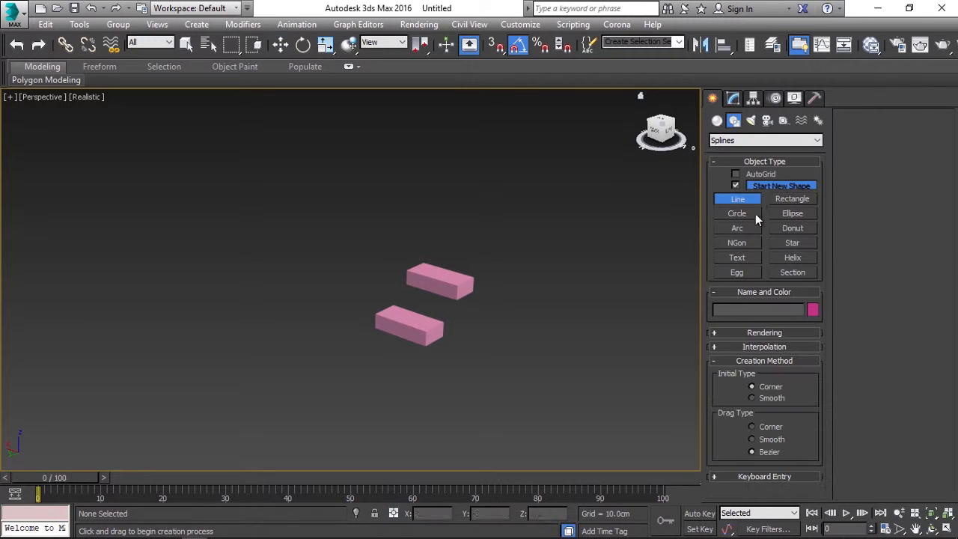
left_click(544, 282)
left_click(567, 364)
left_click(378, 389)
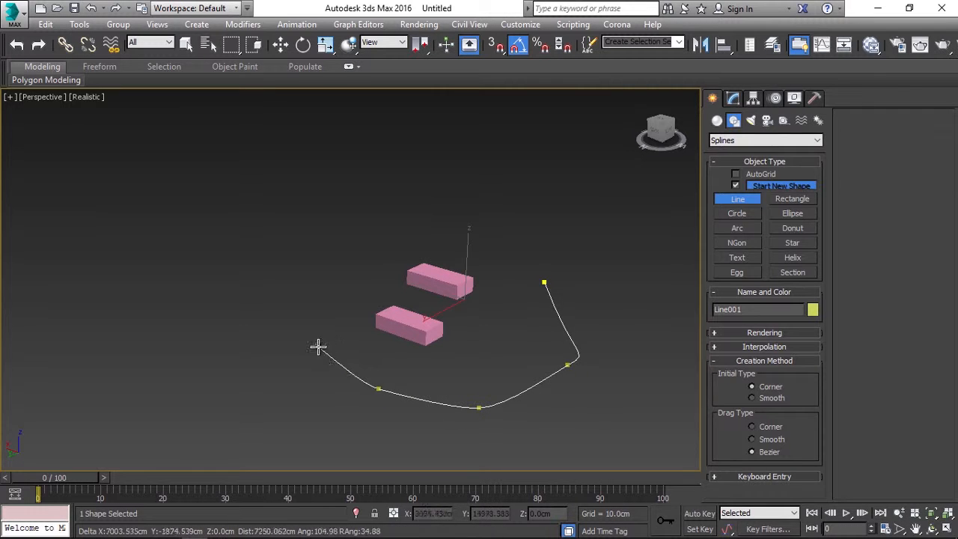
left_click(317, 343)
left_click(322, 228)
left_click(437, 196)
left_click(527, 264)
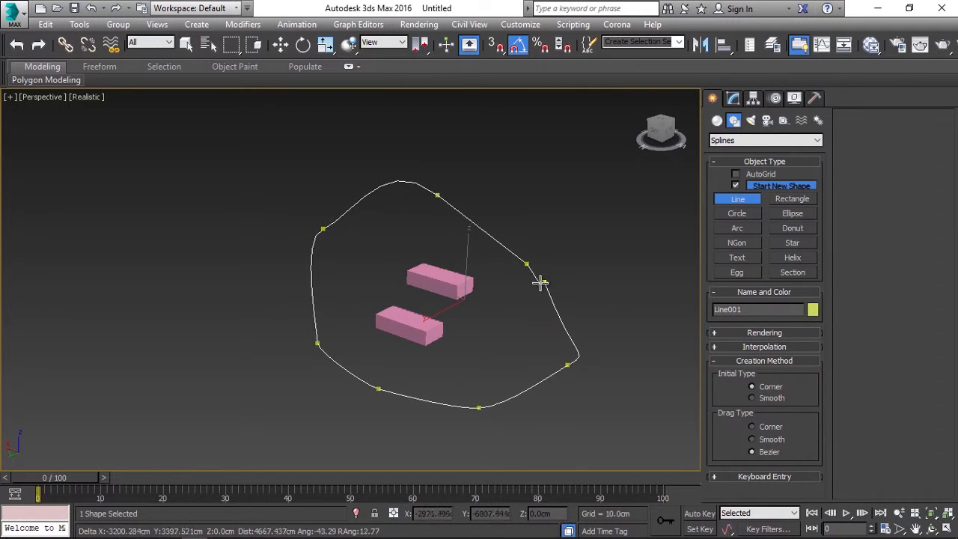
left_click(544, 283)
left_click(479, 321)
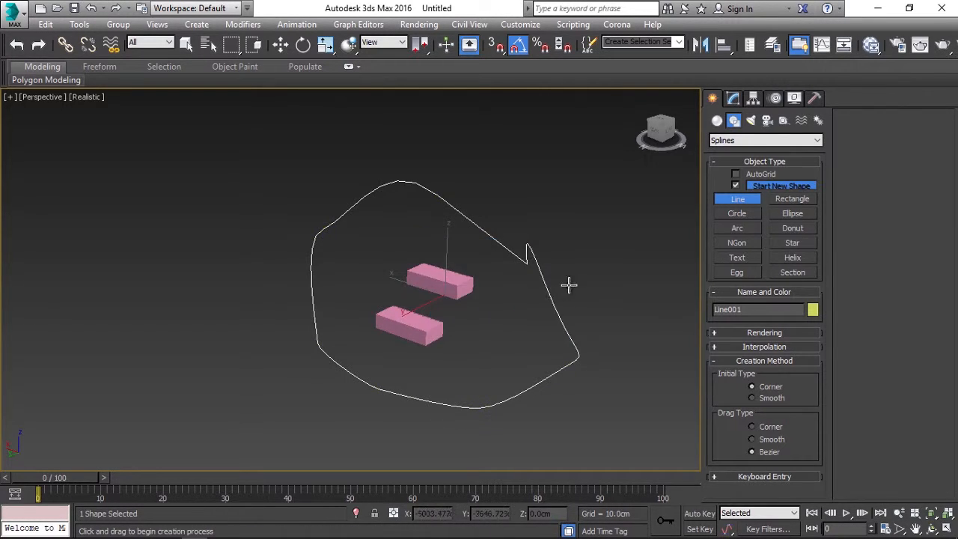
right_click(569, 286)
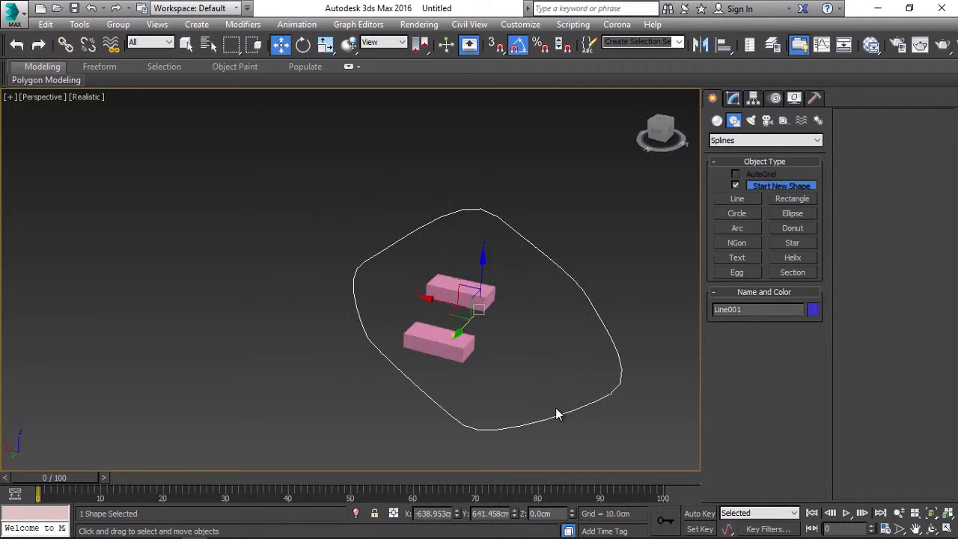
key("Delete")
middle_click_drag(559, 303, 521, 341, "alt")
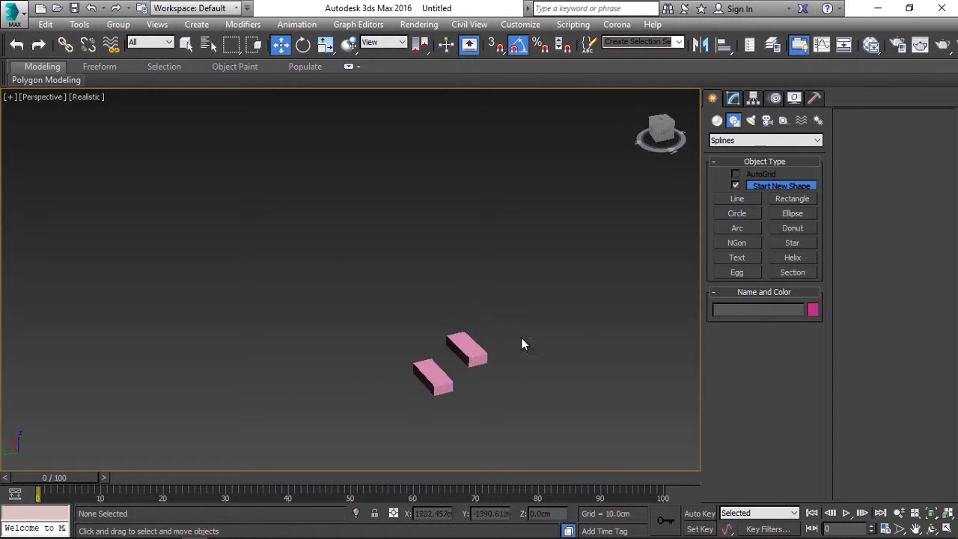
- Create a large box beside the two small ones, about 8166 cm long, 12921 cm wide and 7397 cm high
left_click(718, 122)
middle_click_drag(568, 307, 569, 245)
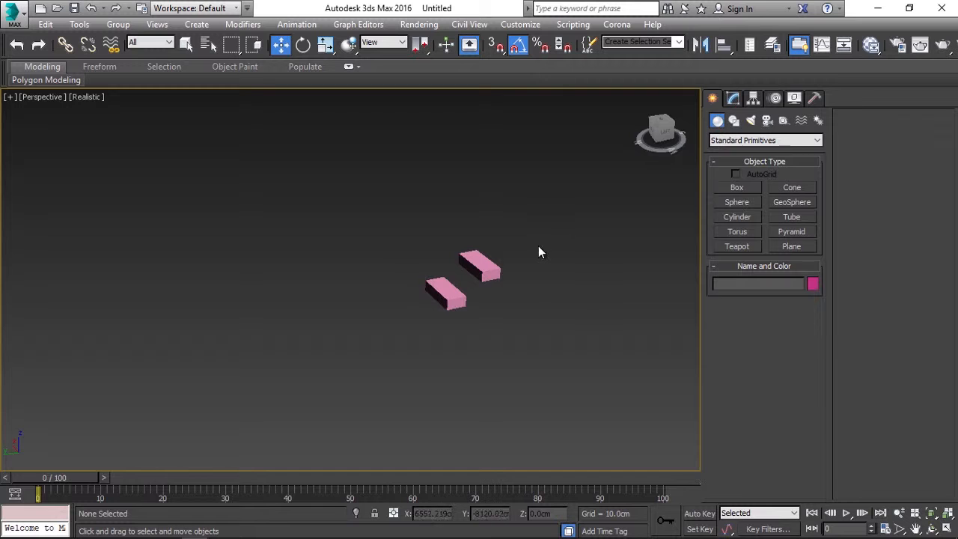
scroll(432, 324, "up", 5)
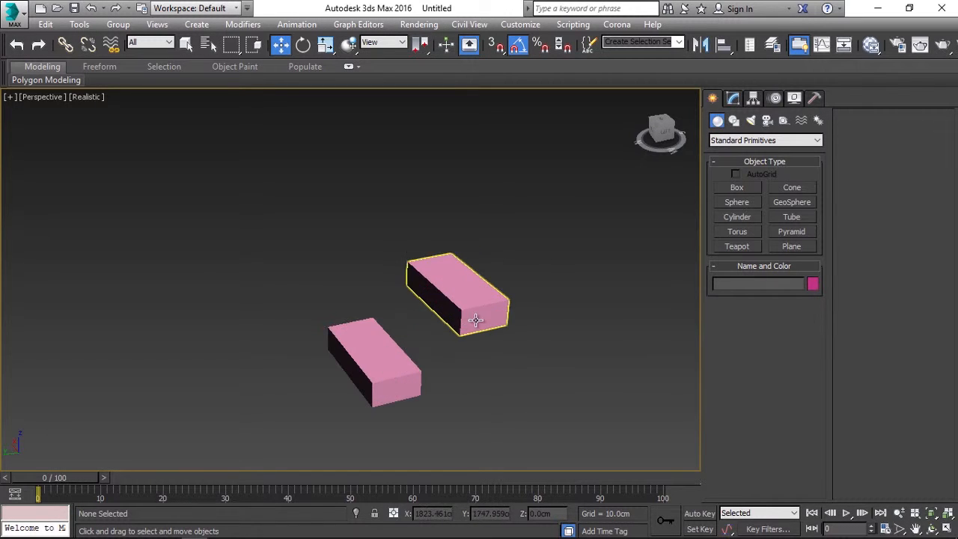
left_click(447, 320)
middle_click_drag(490, 367, 514, 341)
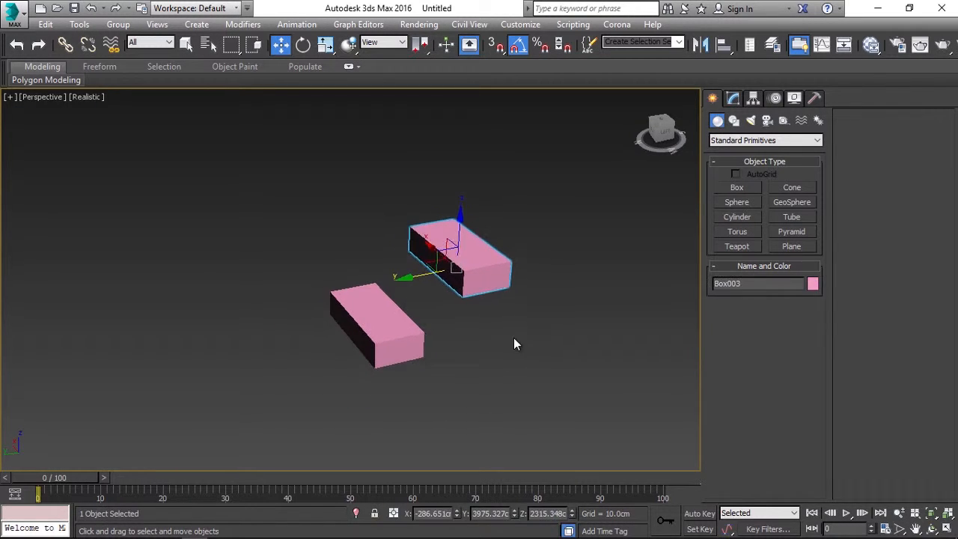
left_click(495, 333)
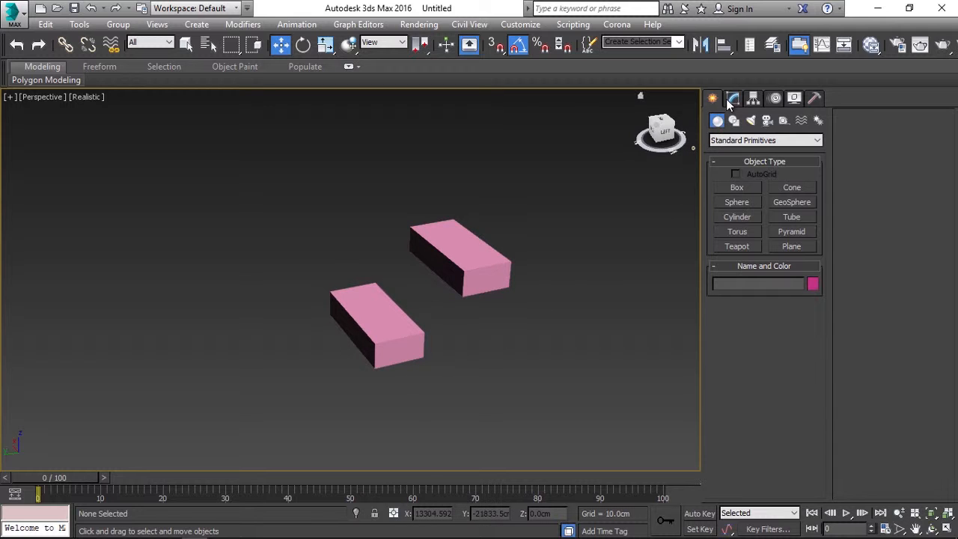
left_click(480, 271)
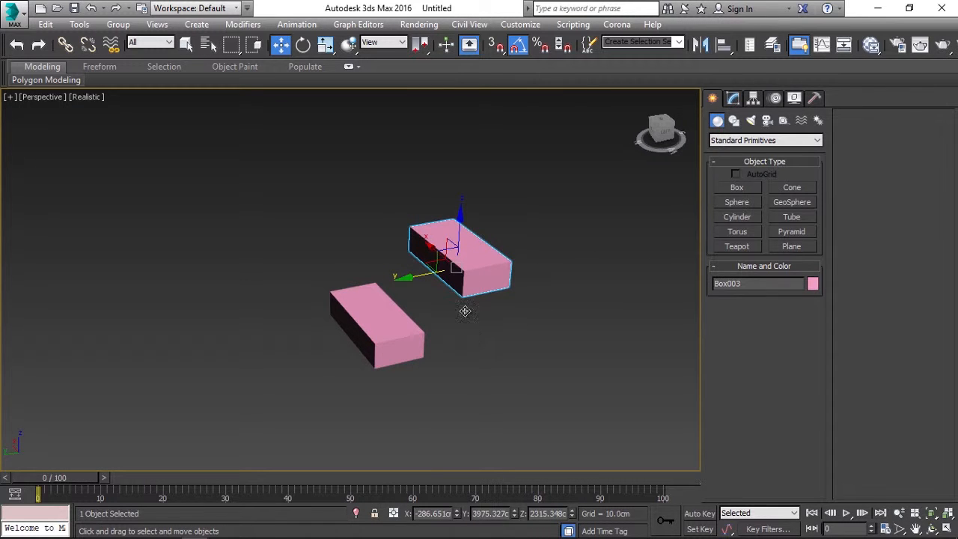
left_click(736, 187)
left_click_drag(566, 272, 627, 427)
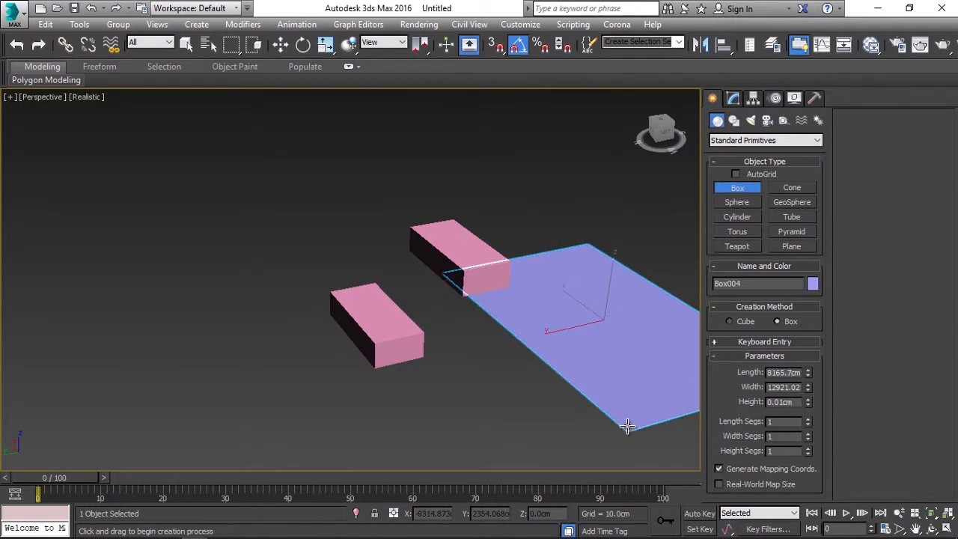
left_click(612, 284)
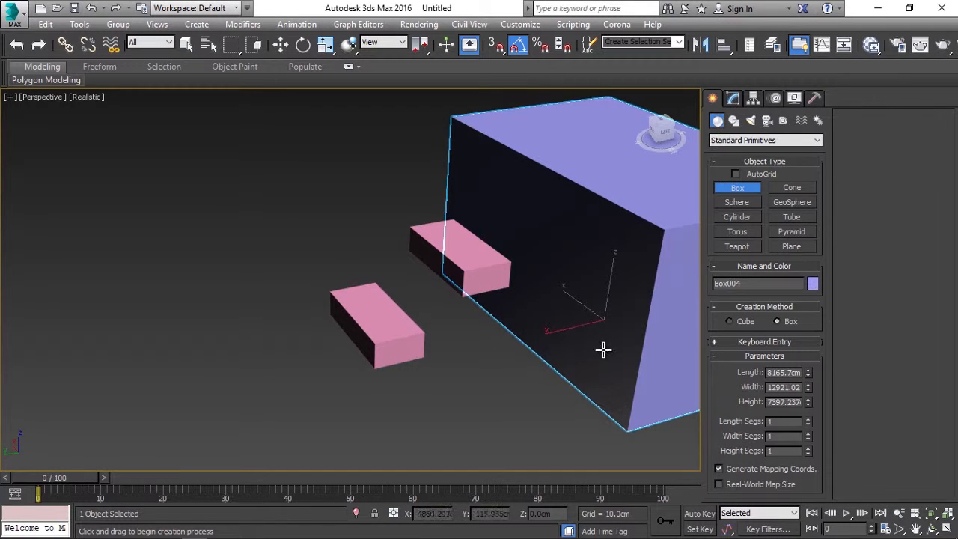
key("w")
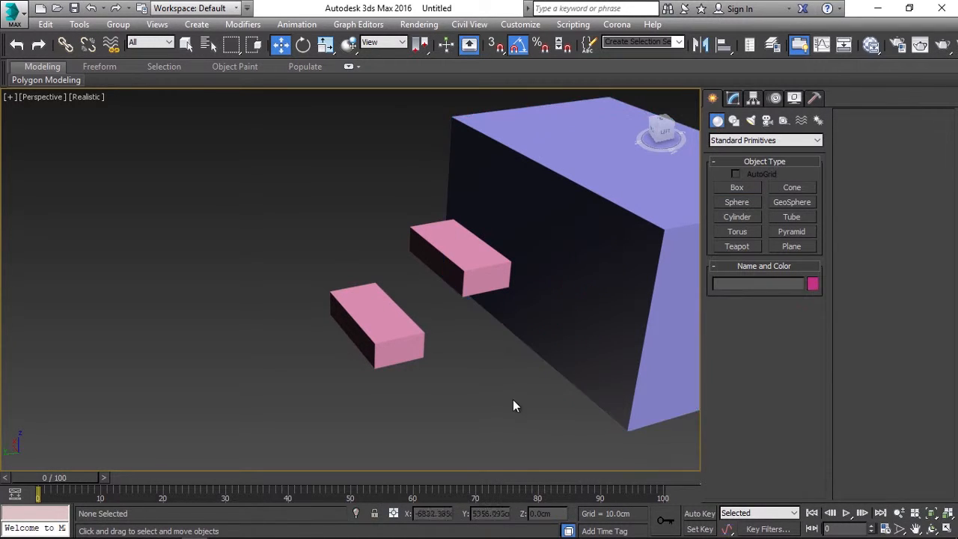
- Set the large box's length, width and height to 100 cm each
scroll(501, 389, "down", 5)
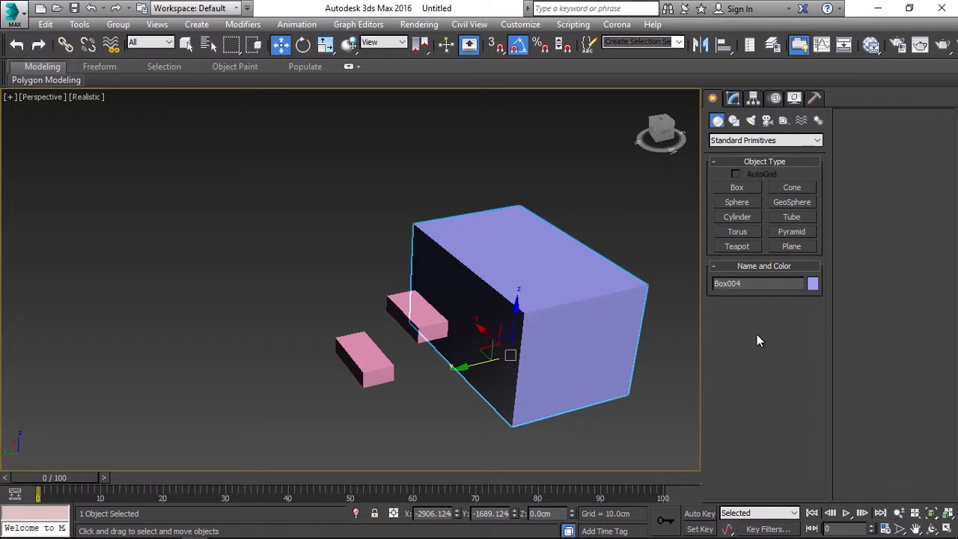
left_click(734, 98)
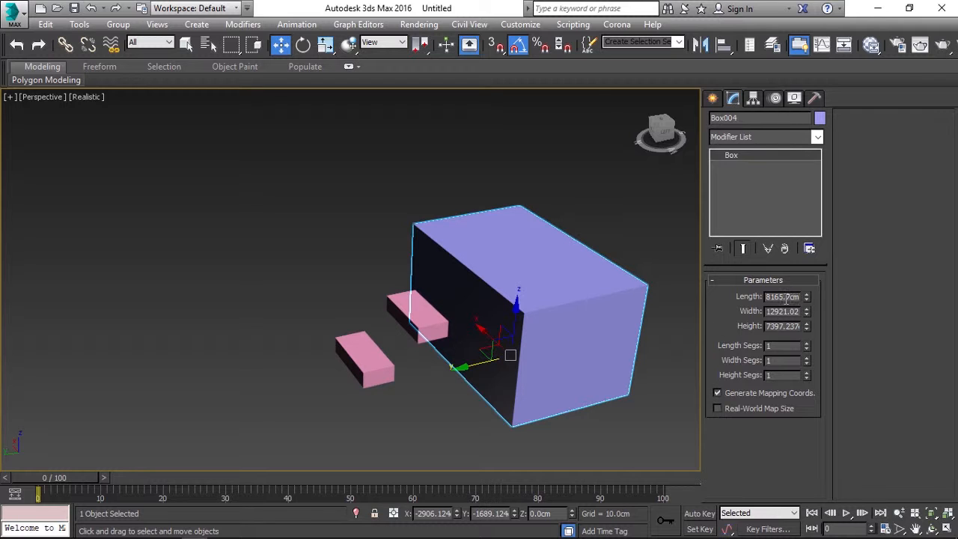
double_click(791, 298)
type("100")
key("Tab")
type("100")
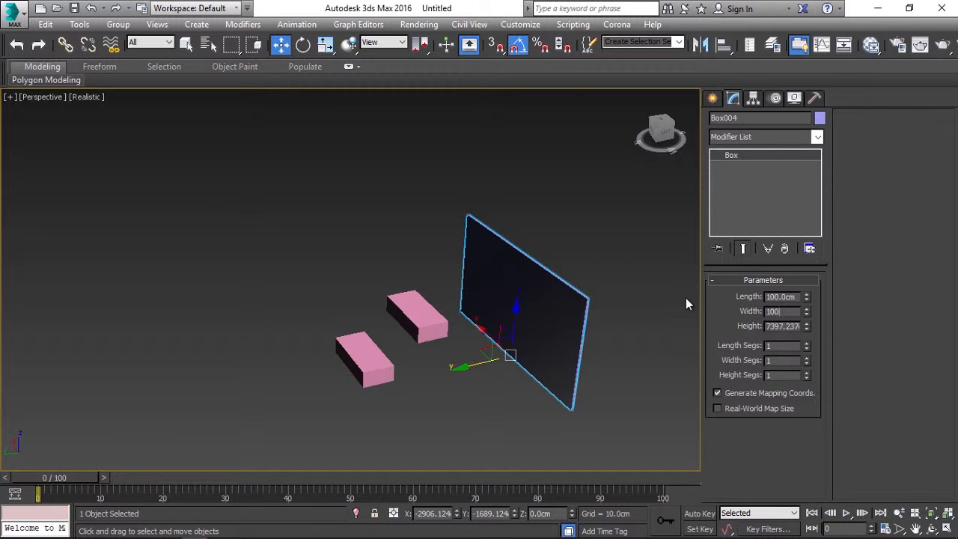
key("Tab")
type("100")
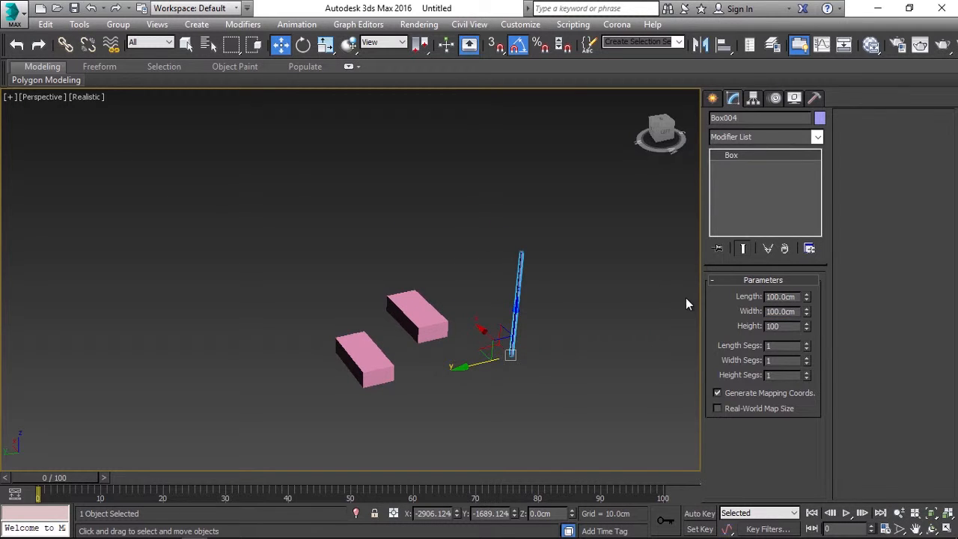
key("Return")
- Delete the two small pink boxes and select the remaining 100 cm cube
left_click(530, 365)
left_click_drag(454, 393, 307, 304)
key("Delete")
left_click(511, 354)
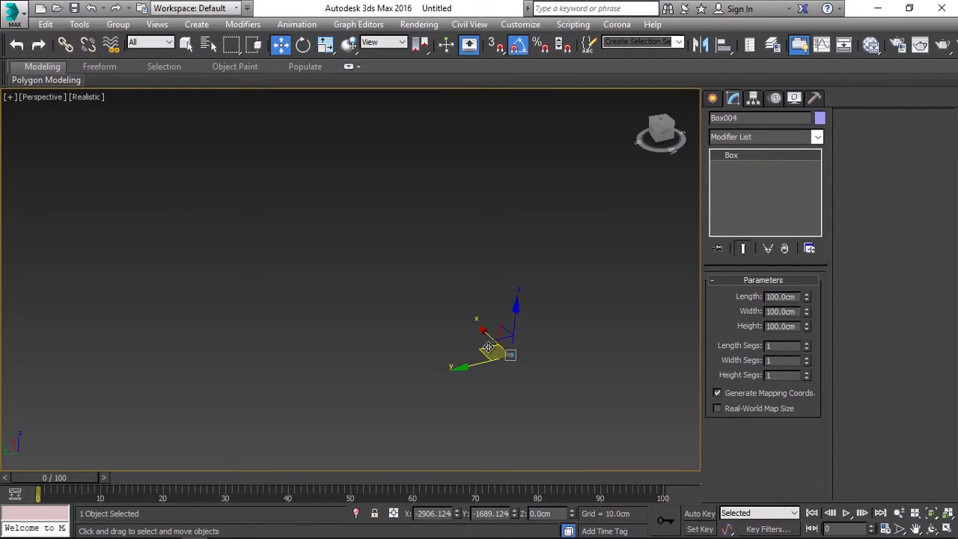
key("z")
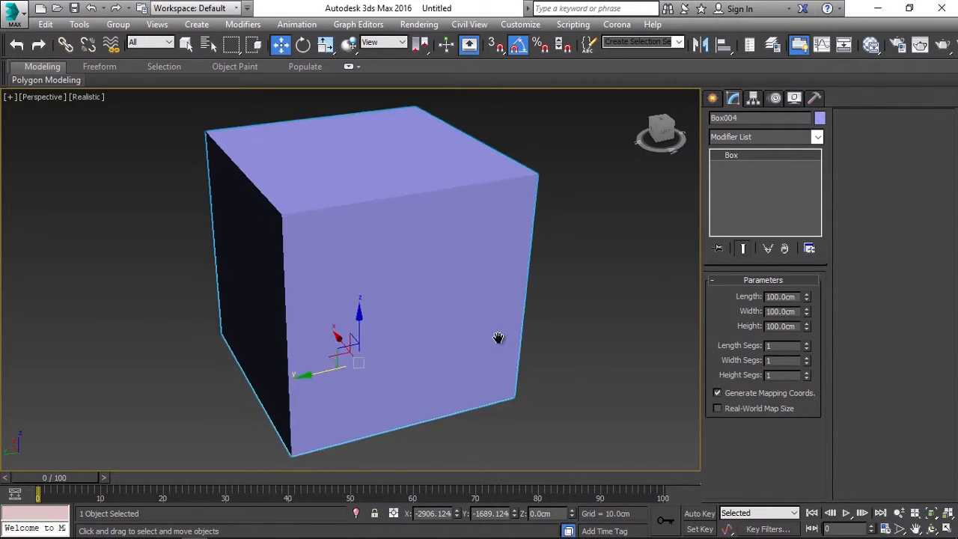
- Switch the Perspective view to wireframe and back to shaded, and turn on Edged Faces with the cube selected
left_click(582, 317)
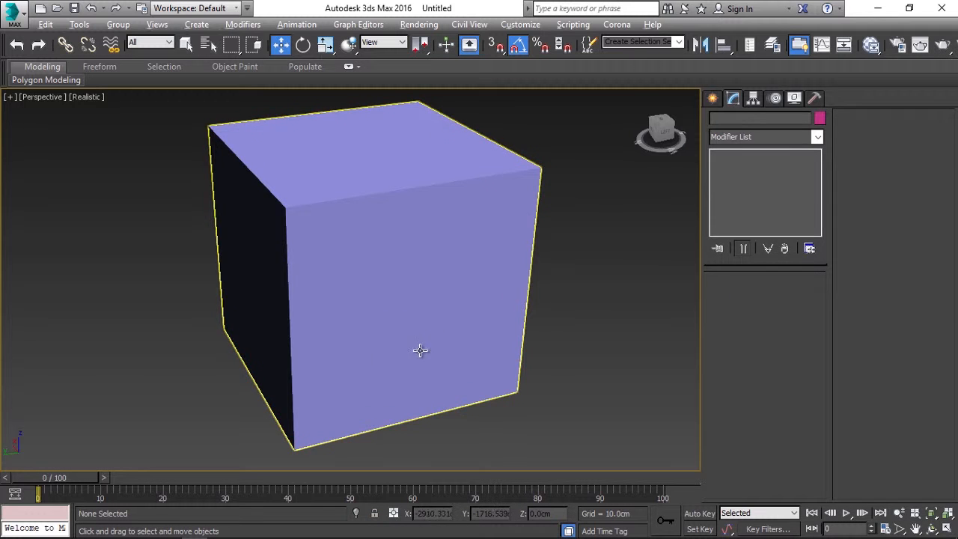
middle_click_drag(420, 350, 400, 349, "alt")
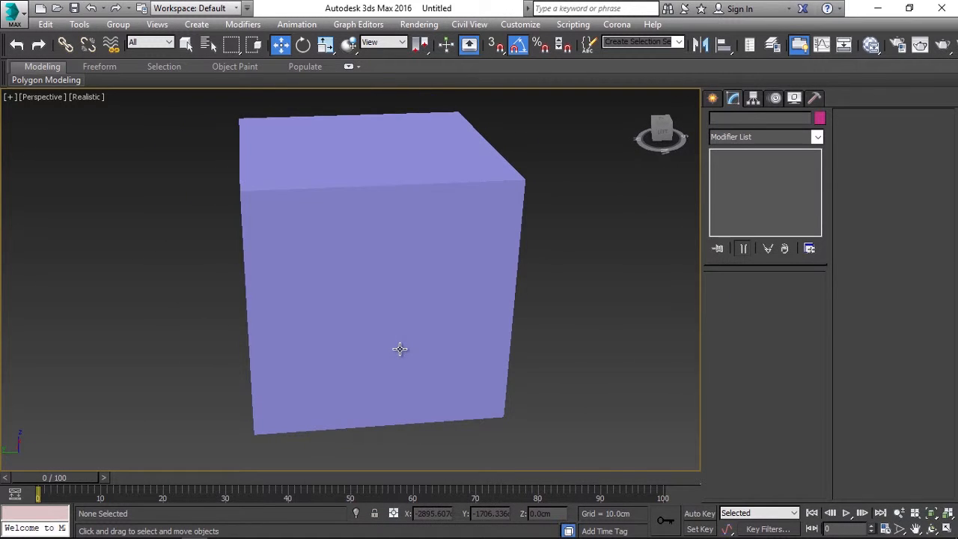
left_click(400, 349)
middle_click_drag(505, 377, 519, 334, "alt")
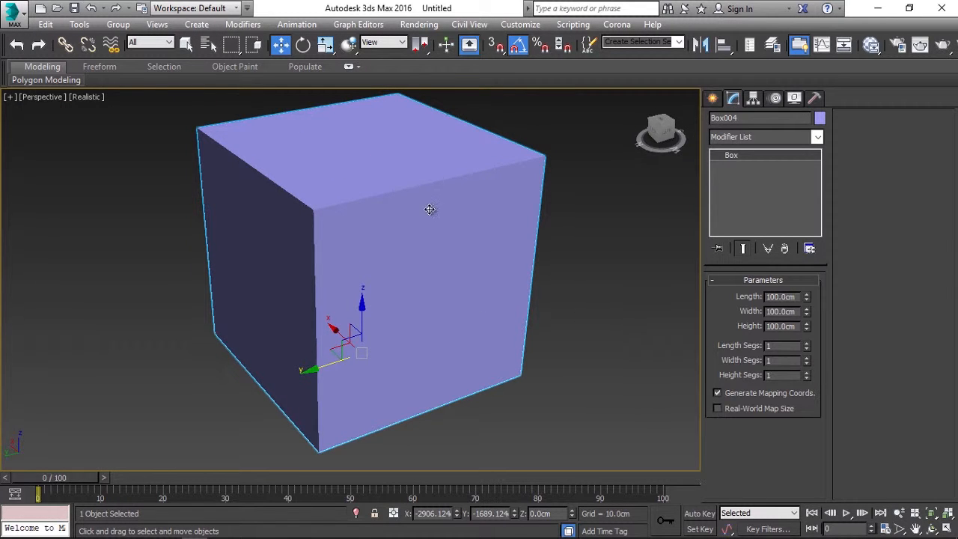
middle_click_drag(465, 367, 452, 385, "alt")
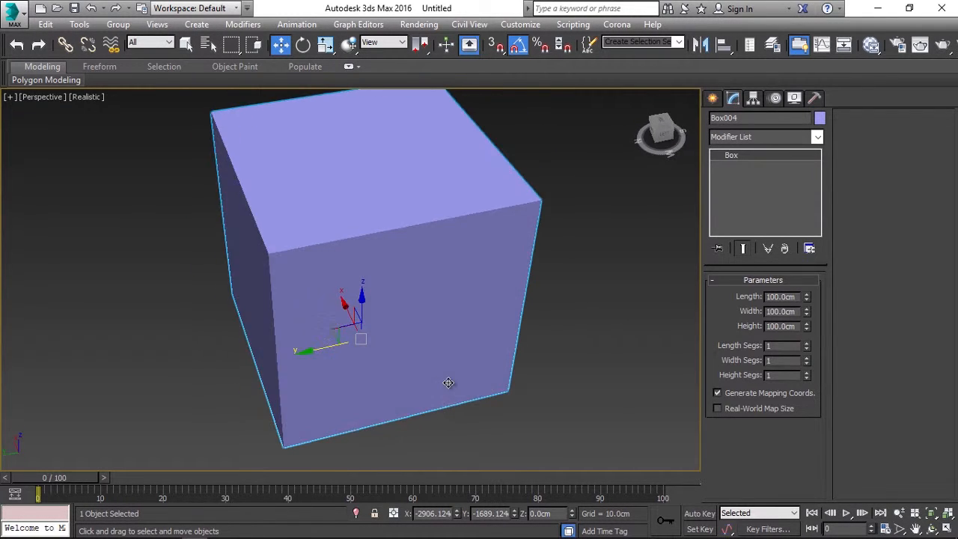
key("F3")
key("F3")
key("F4")
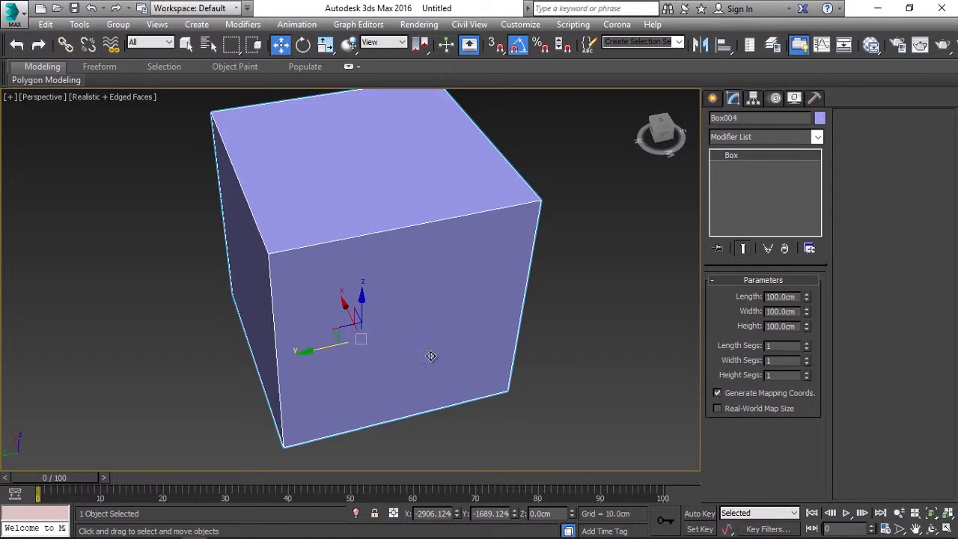
middle_click_drag(329, 249, 317, 227, "alt")
middle_click_drag(455, 337, 425, 336, "alt")
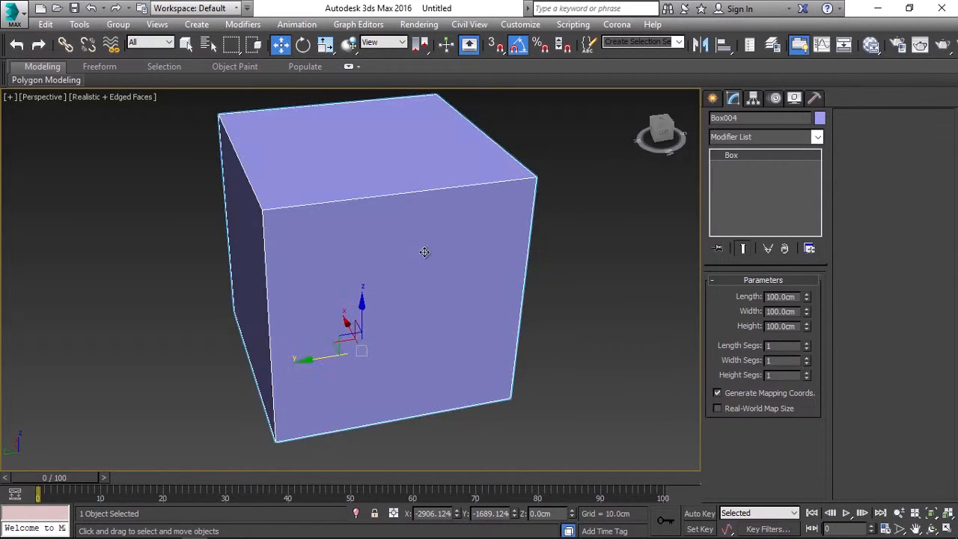
- Move the cube about 26 cm in the negative Y direction
left_click_drag(442, 195, 513, 446)
scroll(473, 354, "down", 3)
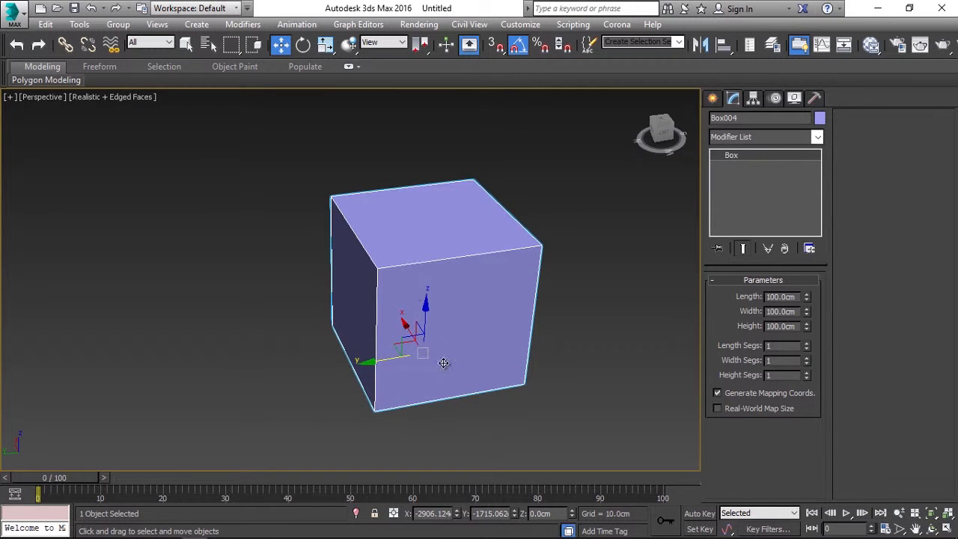
middle_click_drag(445, 364, 410, 341)
scroll(396, 327, "up", 4)
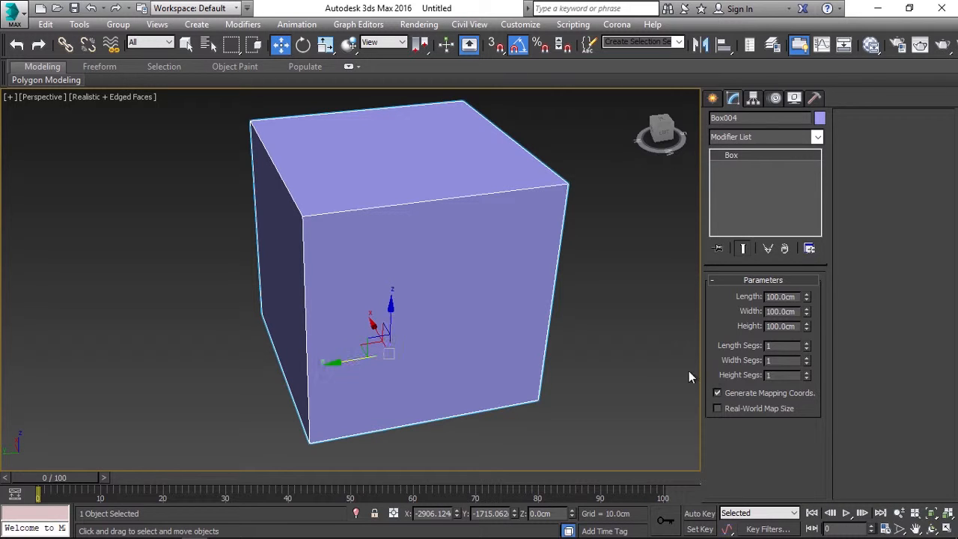
- Raise the cube's length segments to 5
left_click(806, 342)
left_click(806, 342)
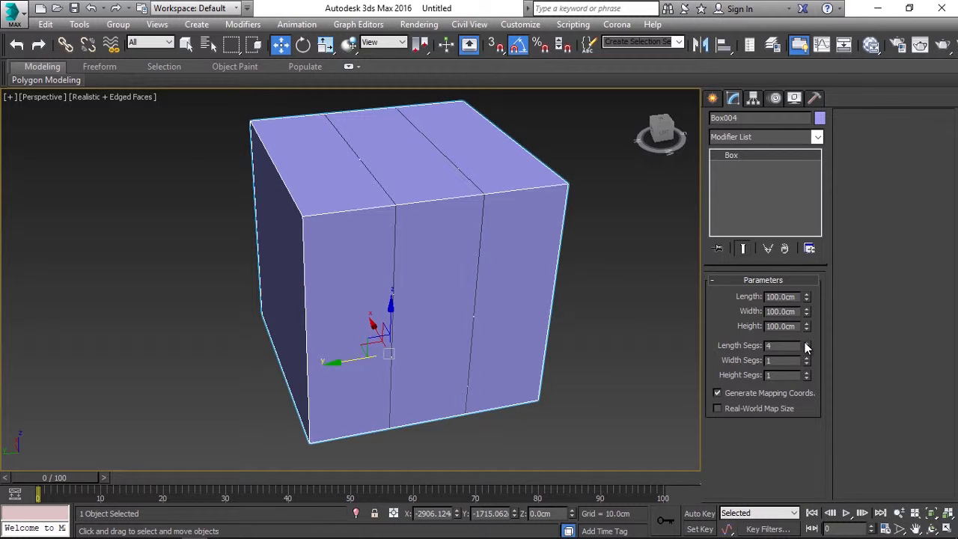
left_click(806, 342)
middle_click_drag(456, 284, 299, 285, "alt")
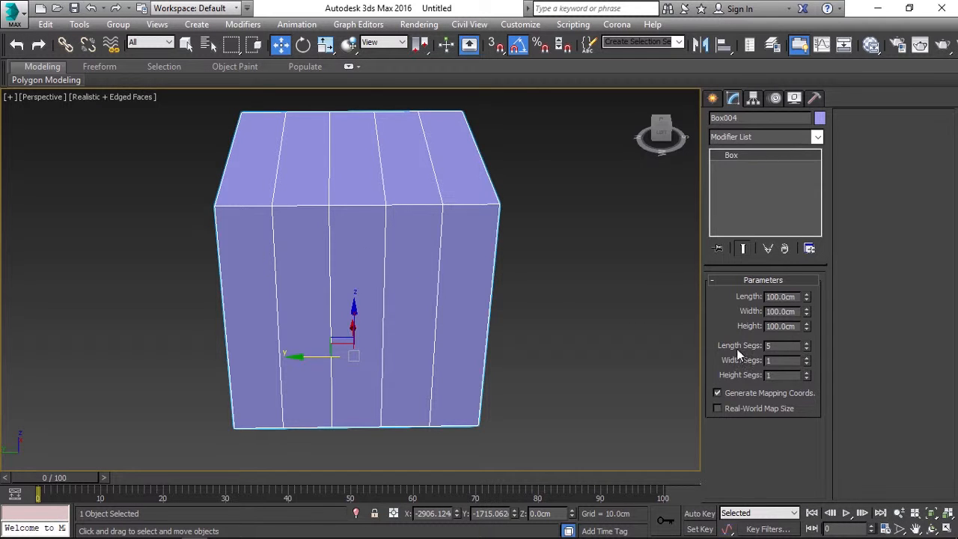
- Raise the cube's width segments to 5
middle_click_drag(391, 390, 660, 416, "alt")
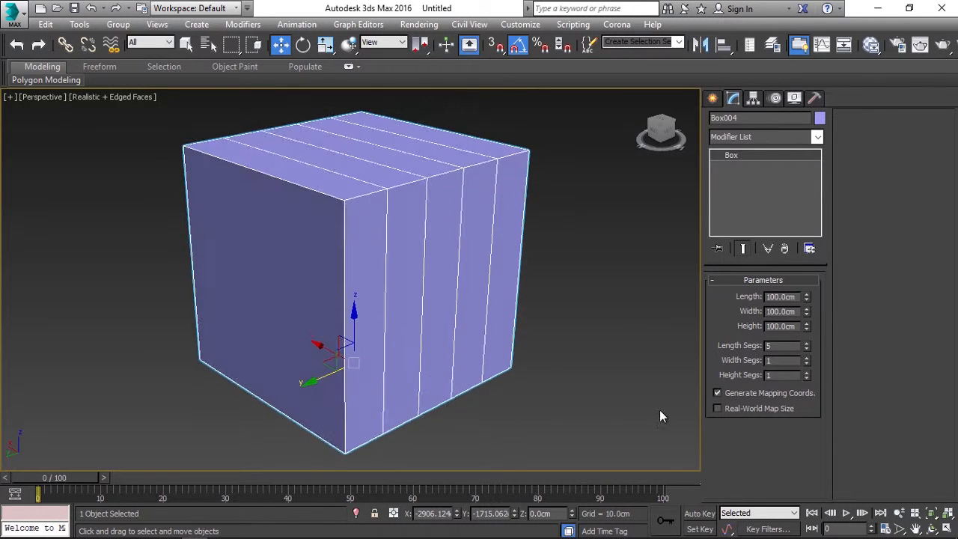
left_click(807, 358)
left_click(806, 358)
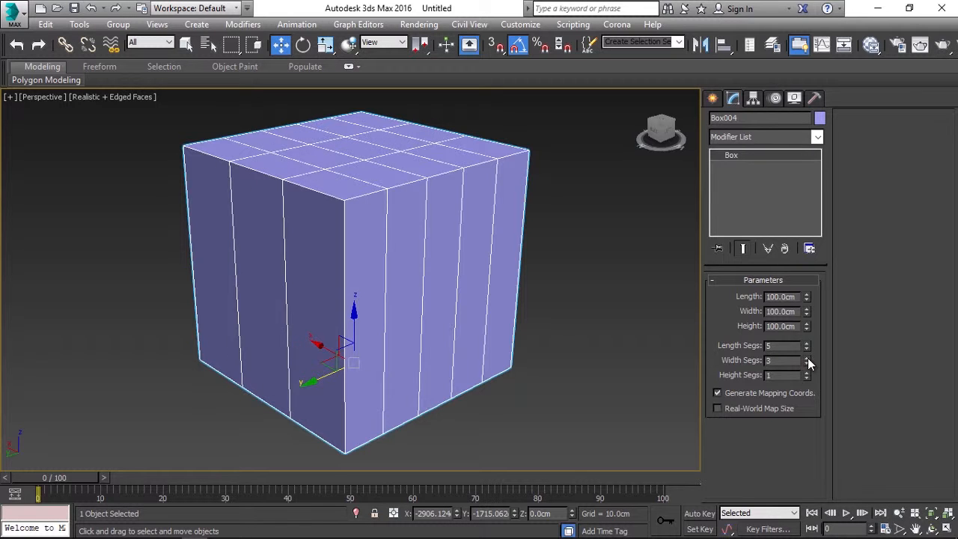
left_click(807, 358)
left_click(807, 358)
middle_click_drag(568, 390, 463, 367, "alt")
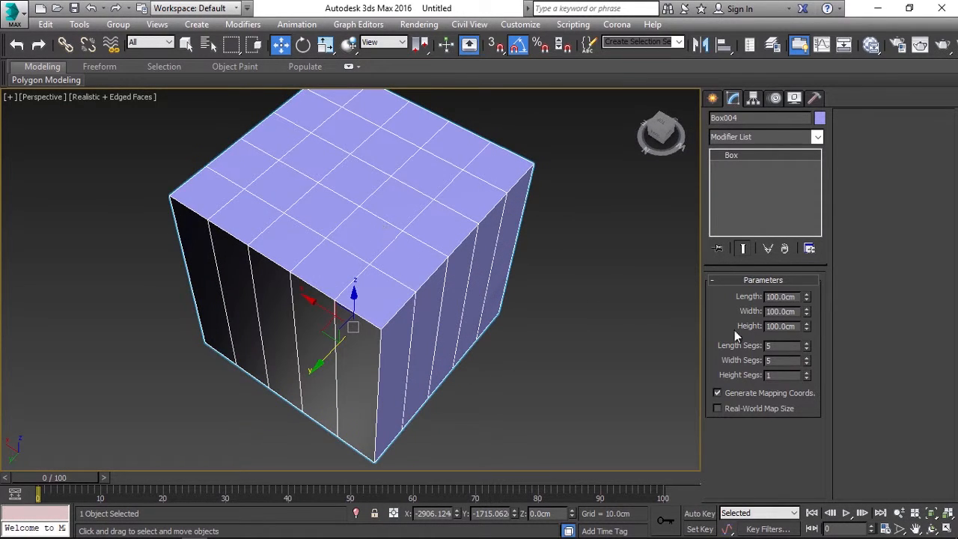
- Raise the cube's height segments to 5
left_click(806, 372)
left_click(806, 372)
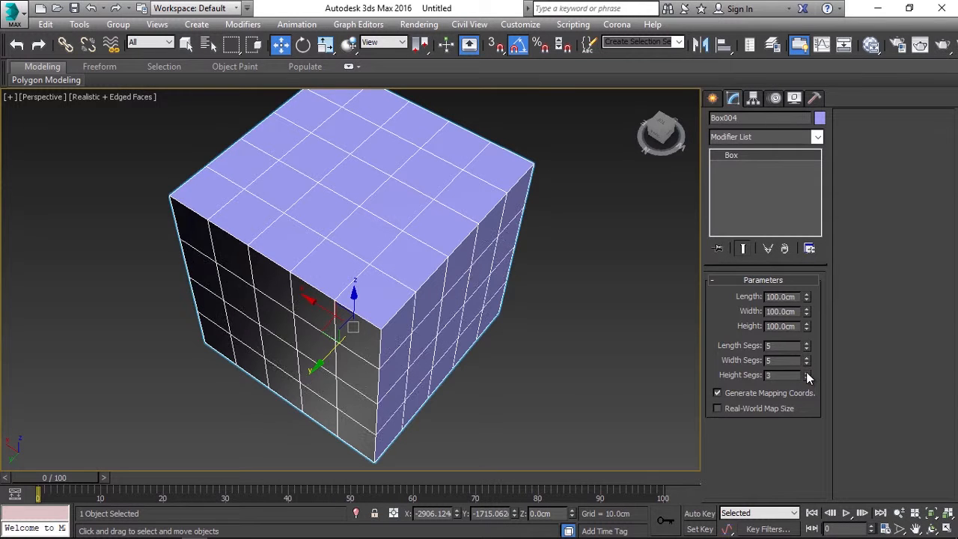
left_click(806, 372)
middle_click_drag(577, 363, 477, 385, "alt")
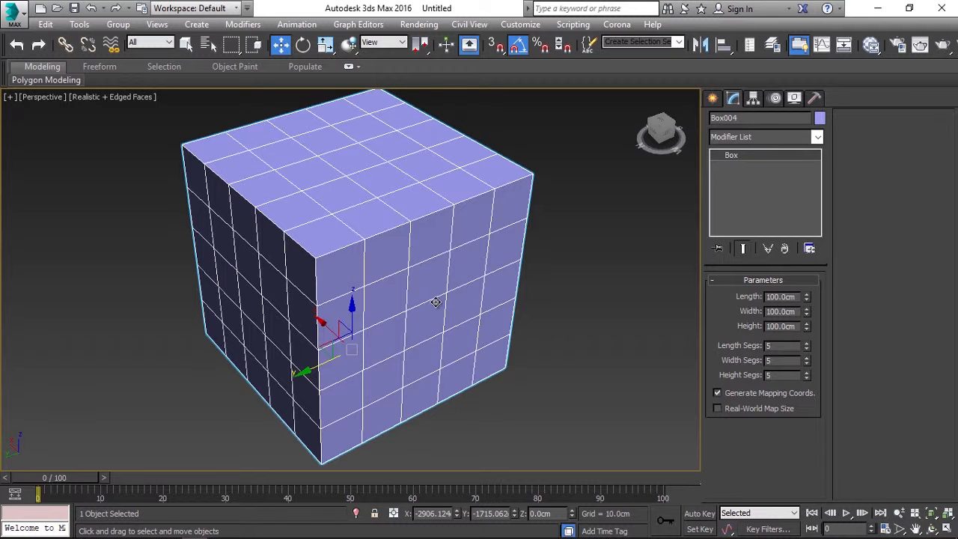
- Convert the segmented cube to an Editable Poly
middle_click_drag(404, 344, 745, 397, "alt")
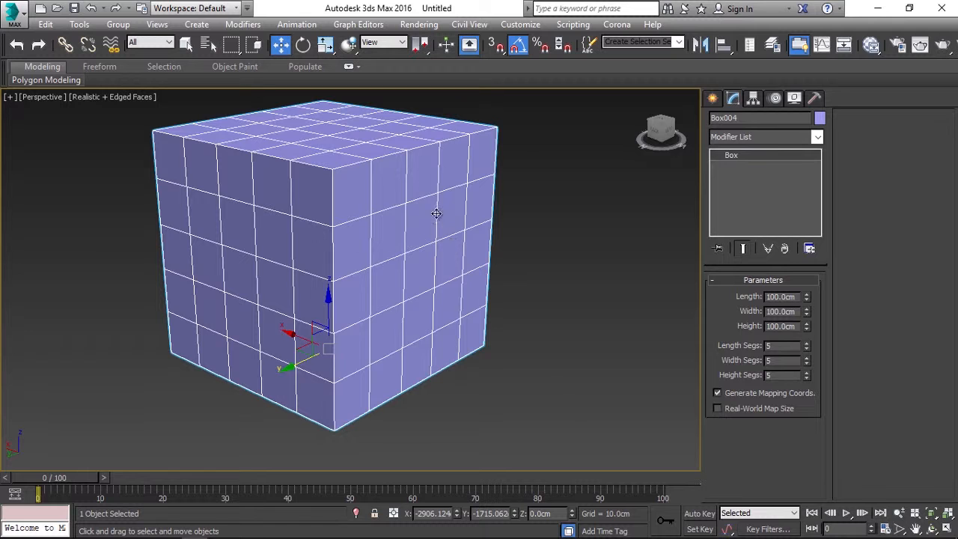
scroll(477, 381, "down", 1)
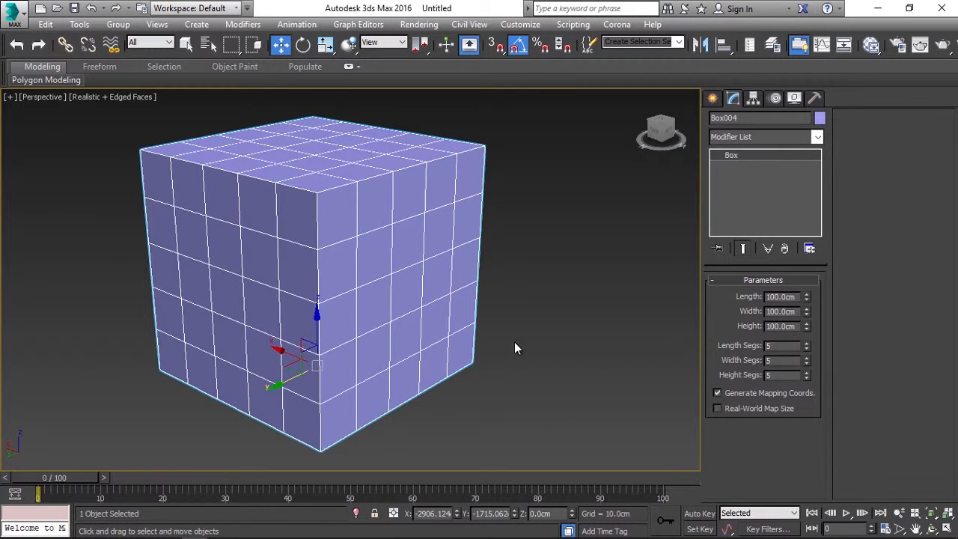
scroll(515, 343, "down", 2)
scroll(443, 329, "up", 3)
right_click(411, 331)
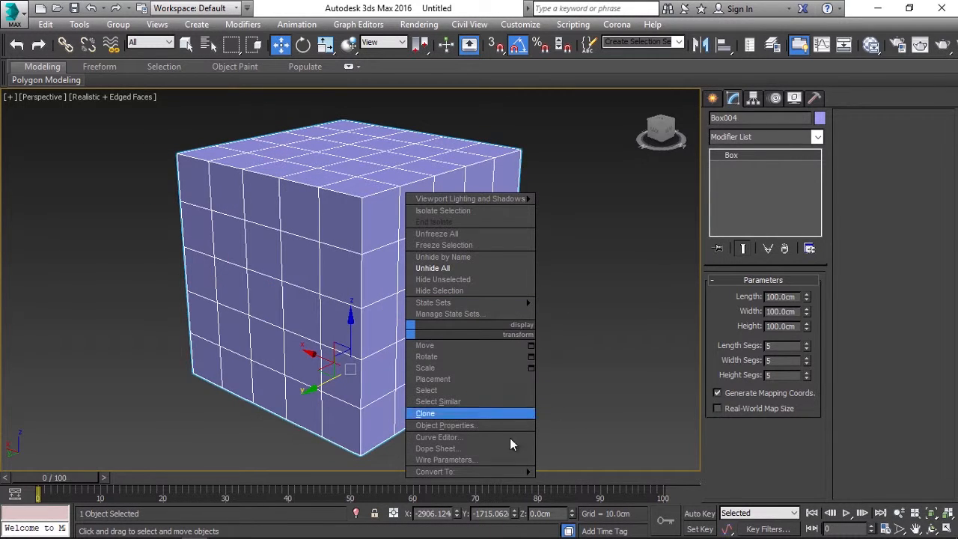
mouse_move(524, 478)
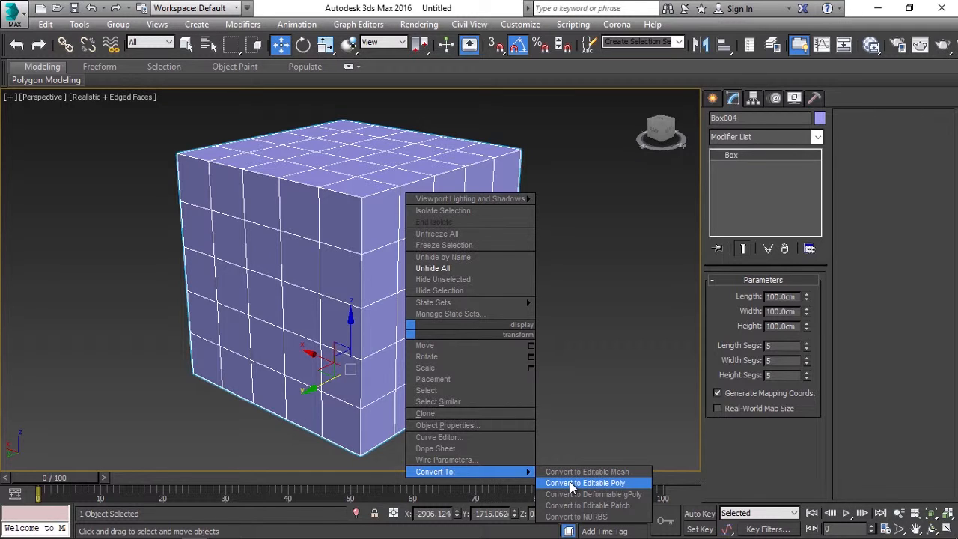
left_click(373, 364)
right_click(378, 306)
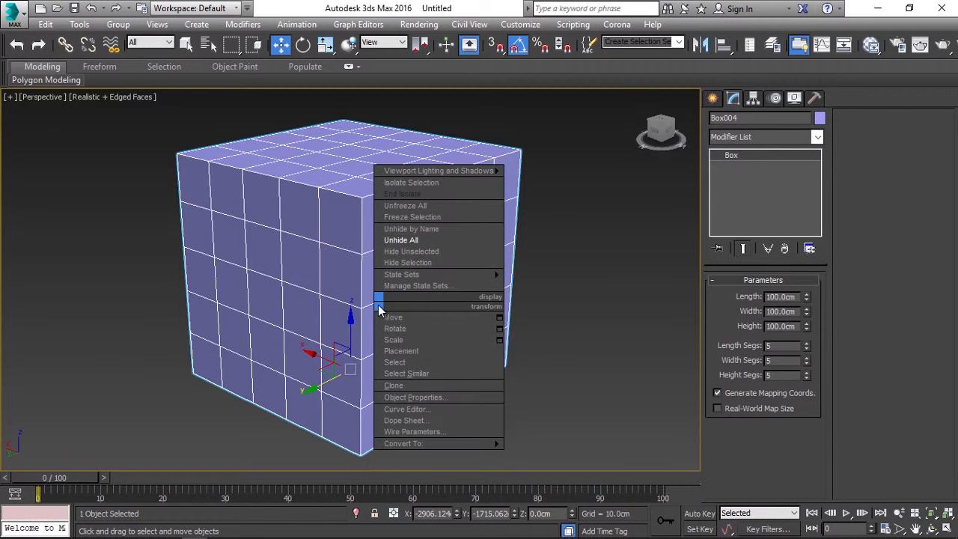
mouse_move(481, 444)
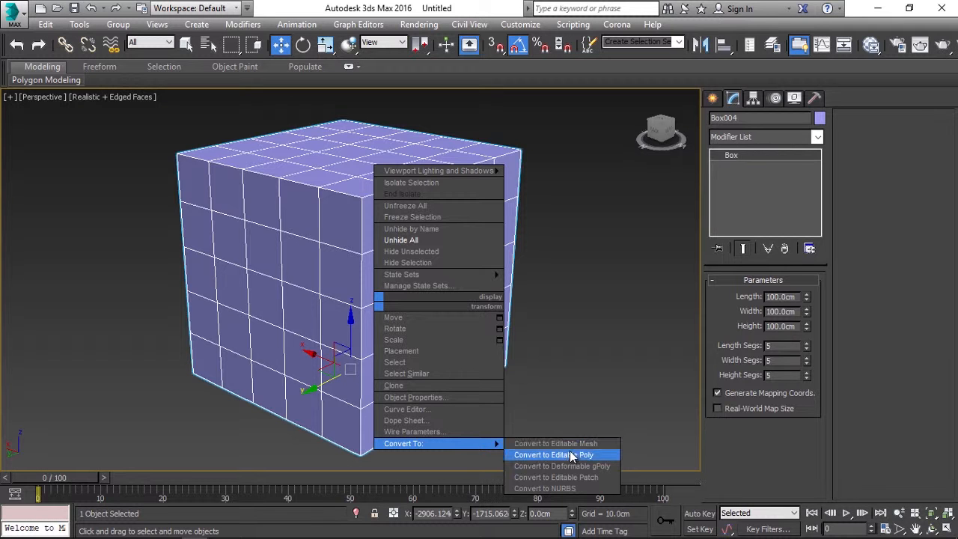
left_click(595, 454)
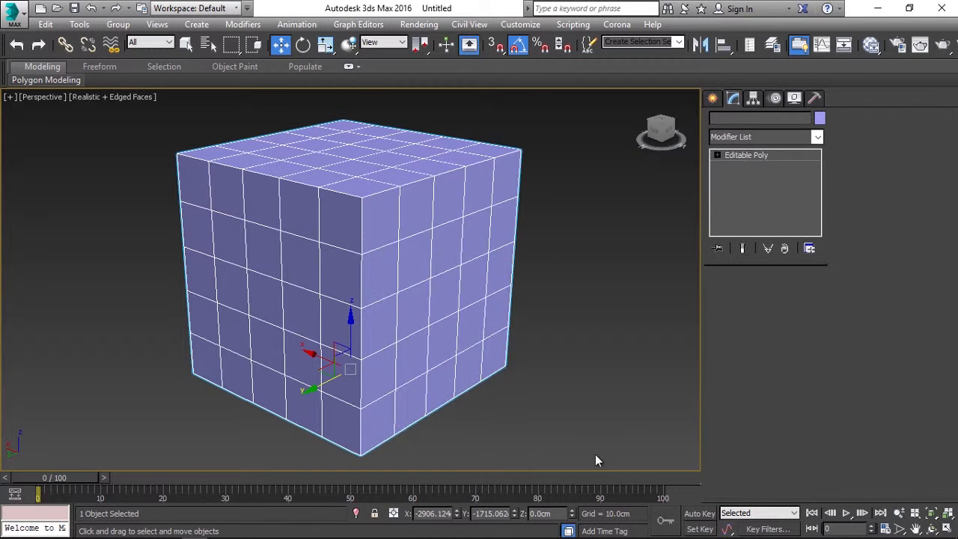
- At Vertex level, pull the side face's inner vertex nearest its far upper corner outward along the X axis
middle_click_drag(520, 388, 527, 300, "alt")
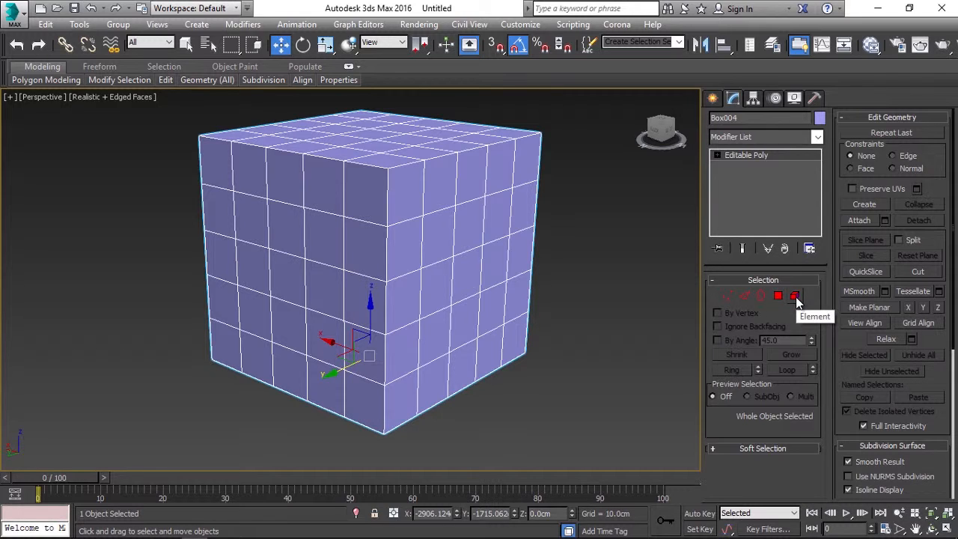
middle_click_drag(638, 330, 612, 330)
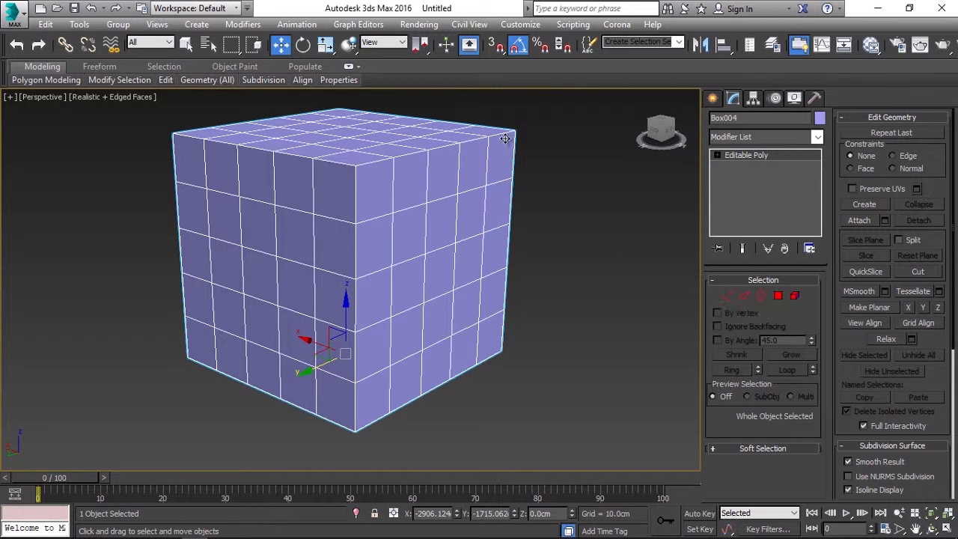
left_click(728, 296)
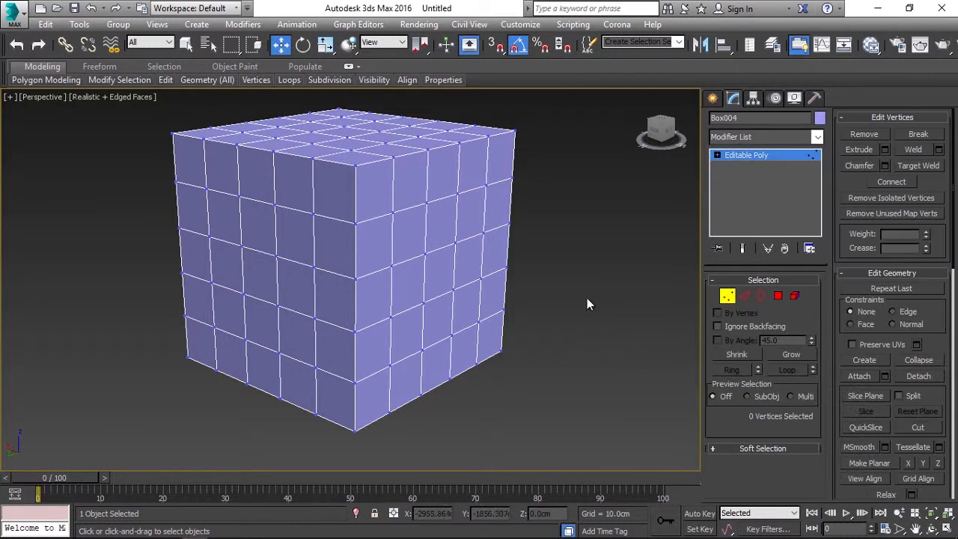
middle_click_drag(587, 298, 517, 203, "alt")
scroll(515, 201, "up", 4)
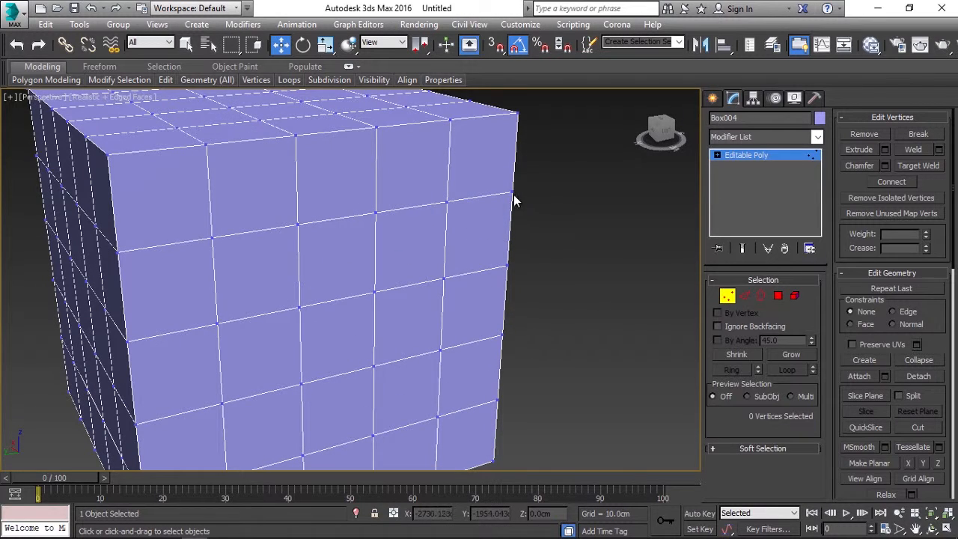
left_click(446, 200)
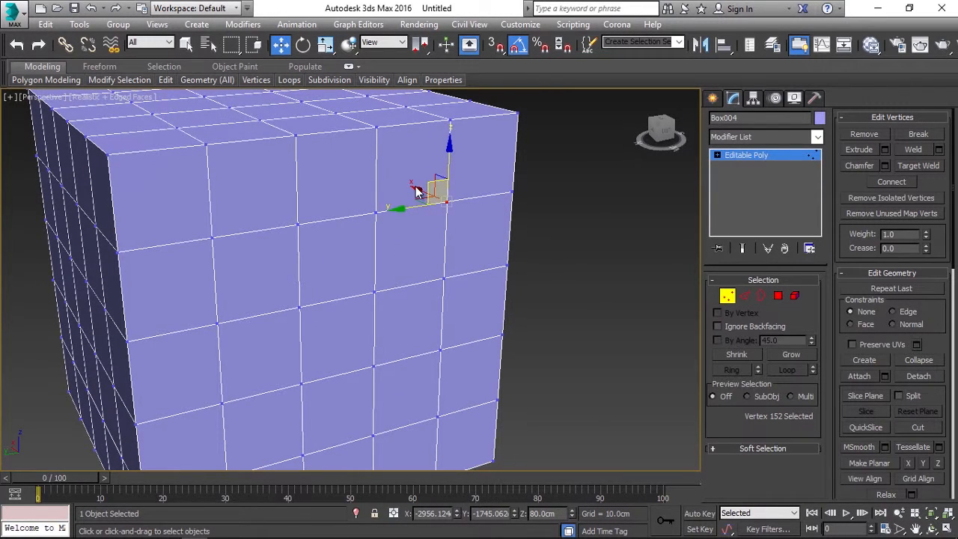
middle_click_drag(417, 232, 449, 259, "alt")
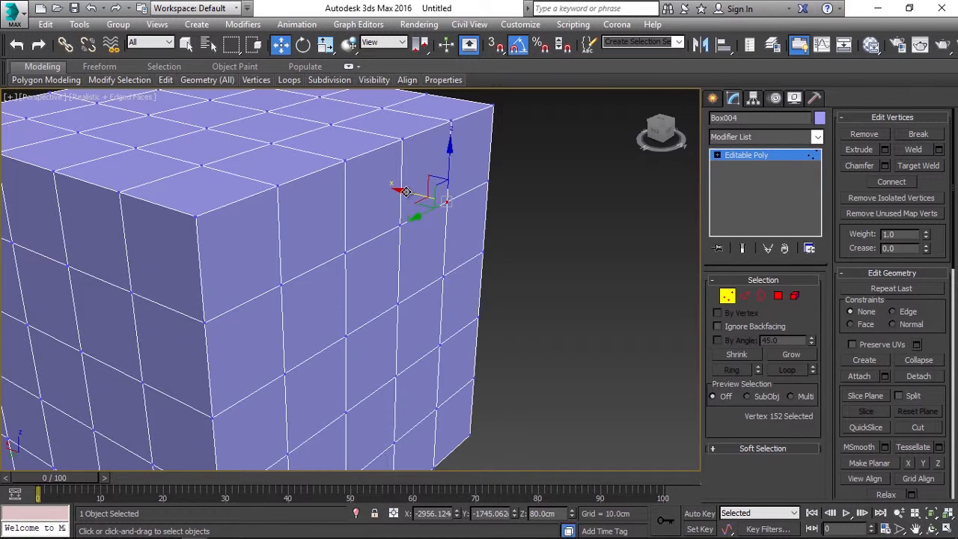
left_click_drag(405, 191, 505, 217)
- Push the side face's upper inner vertex, two columns from the displaced one, inward along the X axis
left_click(344, 255)
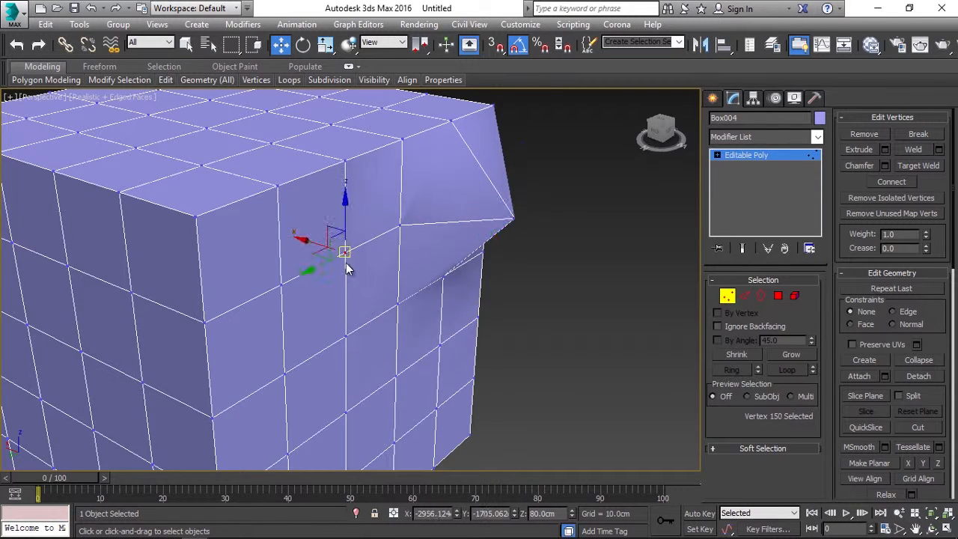
left_click_drag(321, 248, 240, 232)
left_click(534, 309)
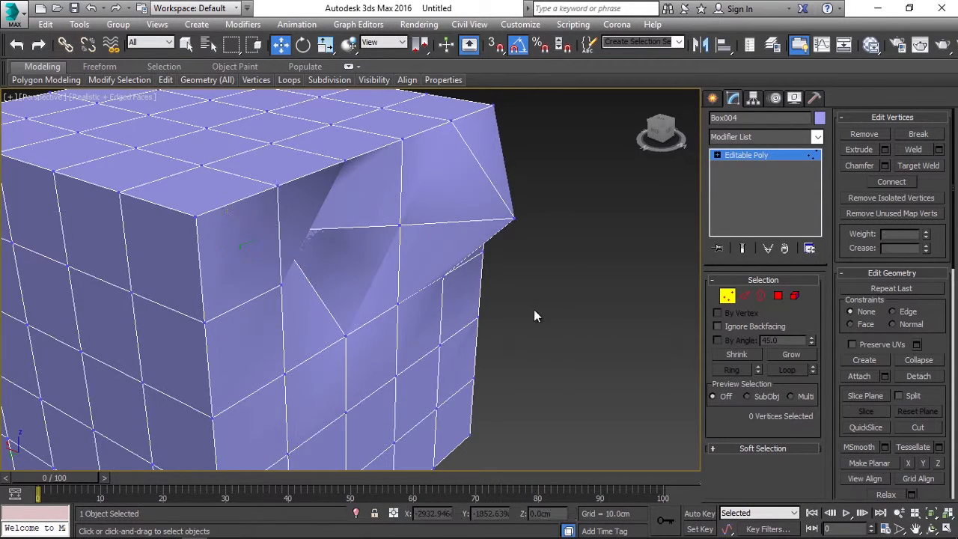
middle_click_drag(534, 309, 544, 346, "alt")
scroll(481, 343, "down", 4)
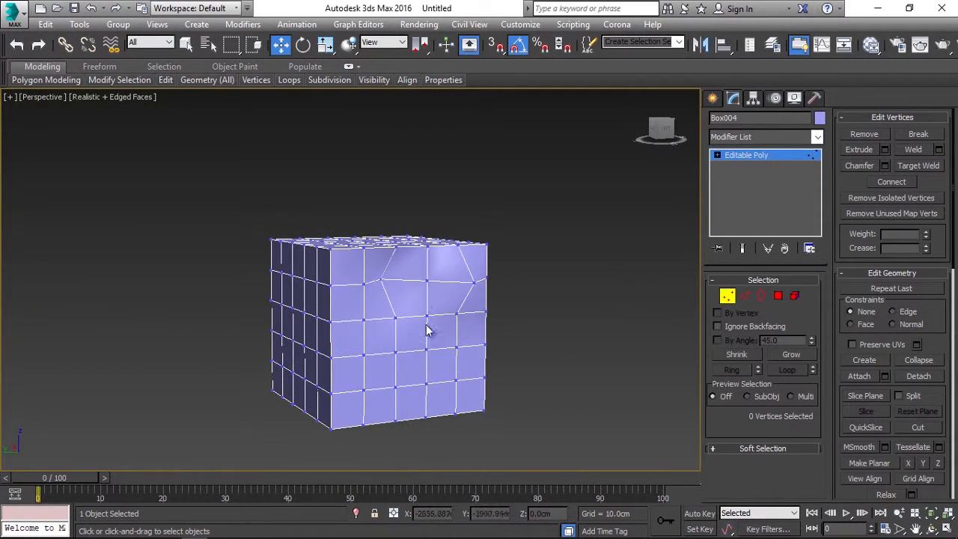
middle_click_drag(430, 332, 487, 325, "alt")
middle_click_drag(374, 342, 344, 346, "alt")
- Select three inner vertices running diagonally down the adjacent side face and pull them outward together along the Y axis
left_click(340, 323)
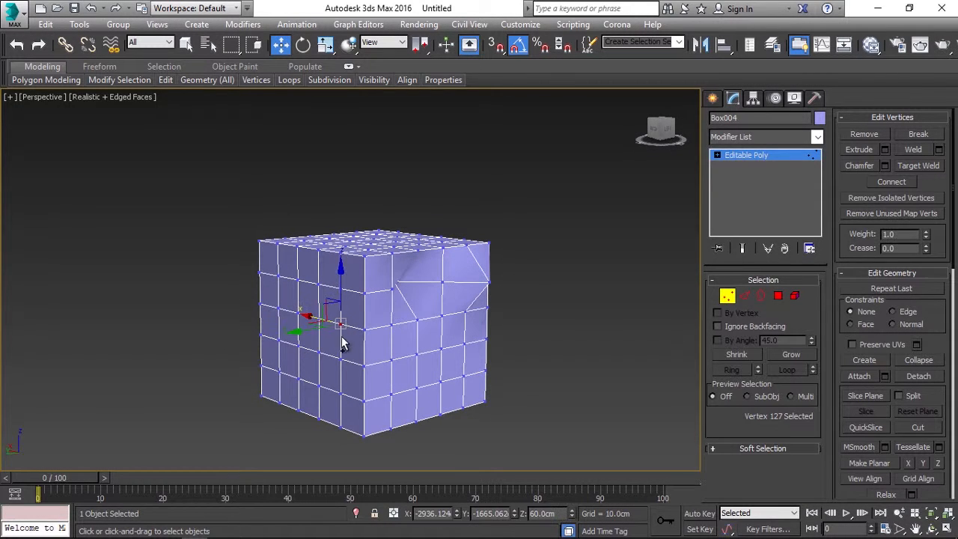
left_click(320, 353, "ctrl")
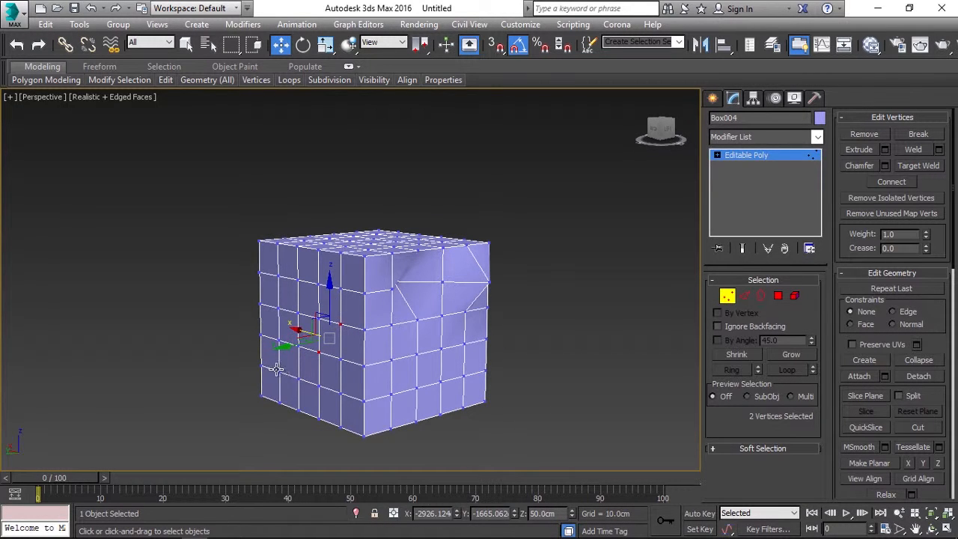
left_click(282, 372, "ctrl")
left_click_drag(277, 360, 240, 366)
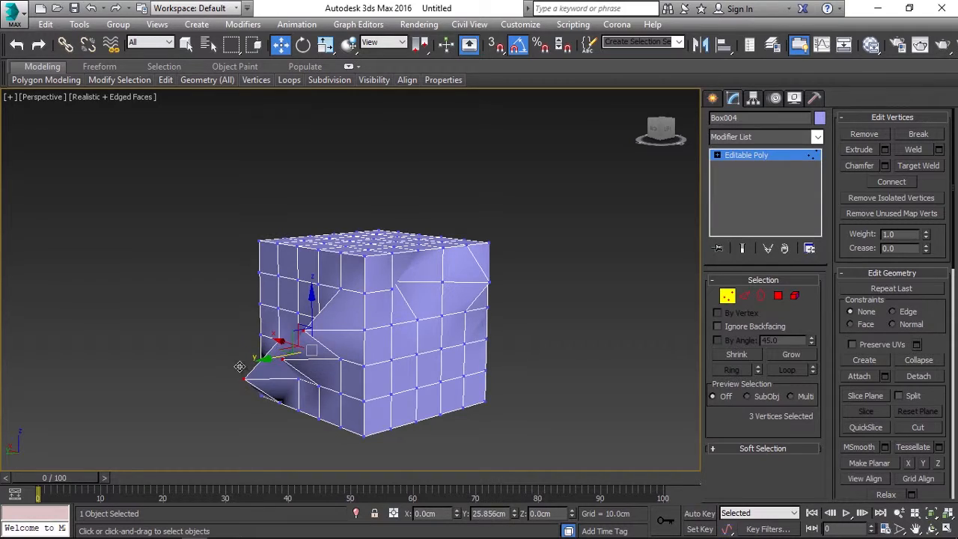
middle_click_drag(297, 391, 360, 377, "alt")
left_click(567, 360)
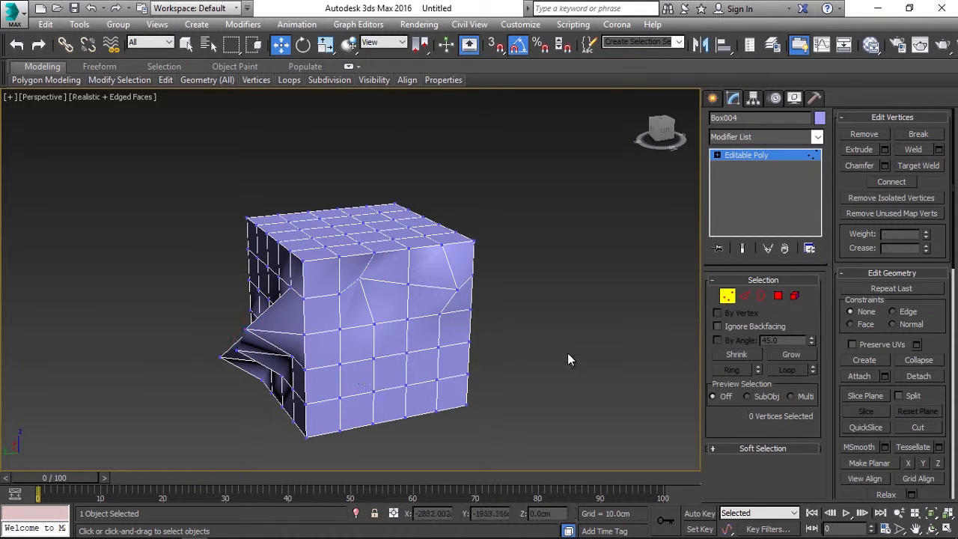
- Expand the Editable Poly sub-object list and go through Vertex, Edge, Border, Polygon and Element levels, returning to object level
left_click(727, 296)
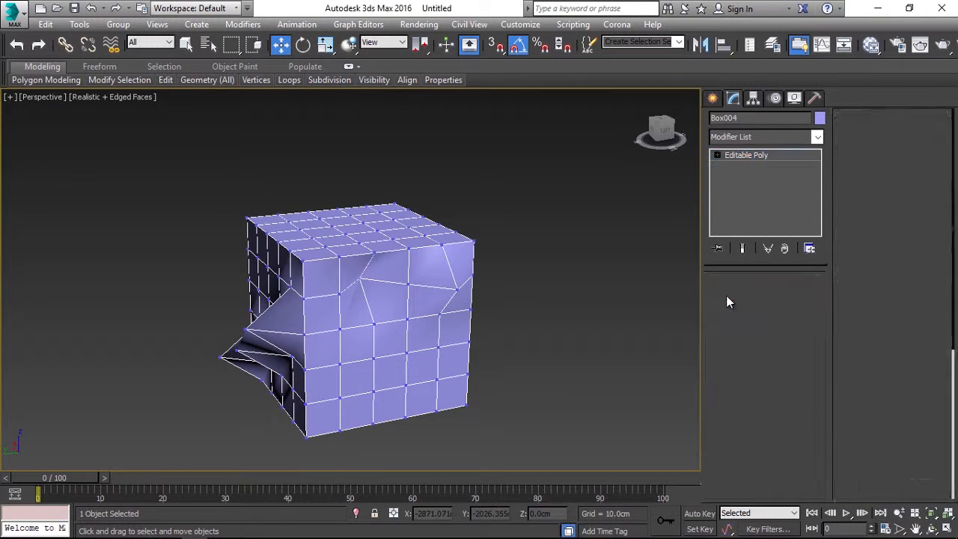
left_click(717, 155)
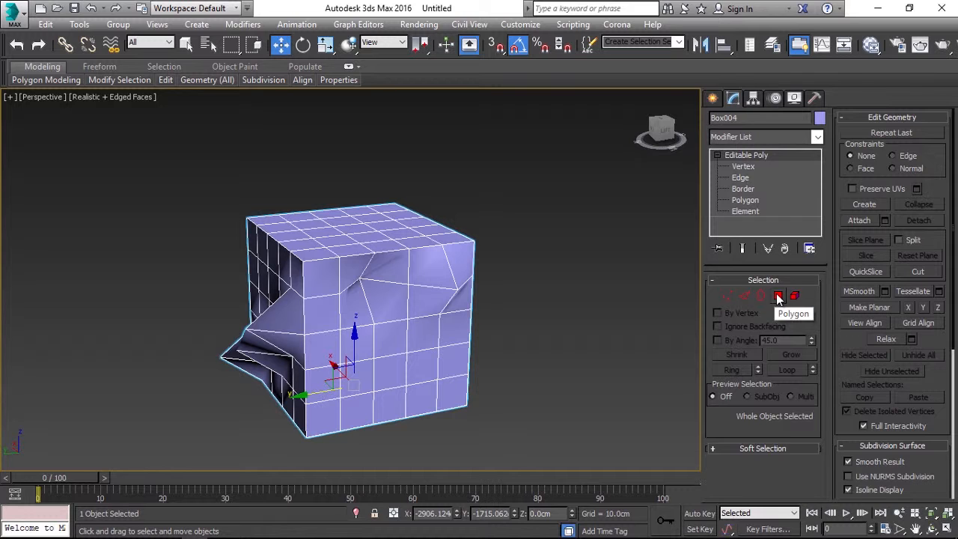
left_click(743, 166)
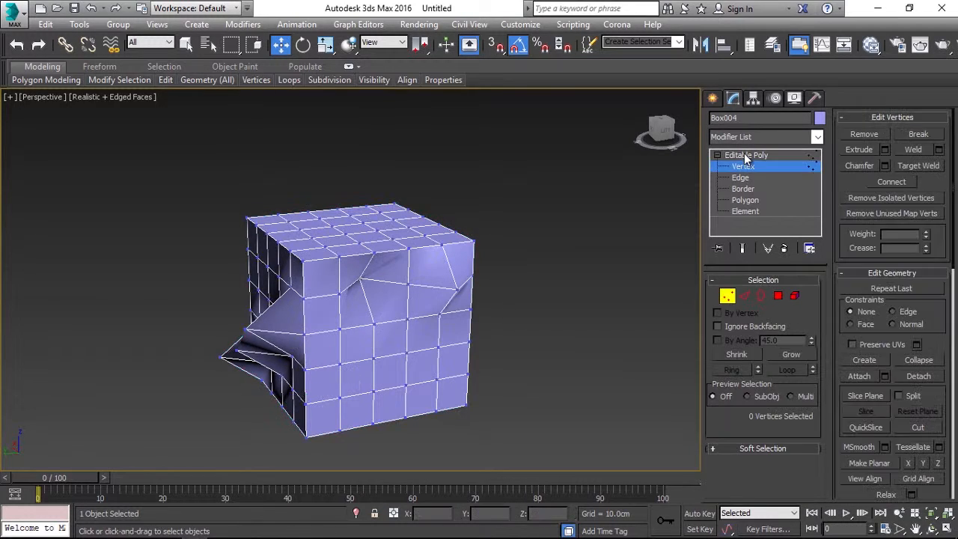
key("2")
key("3")
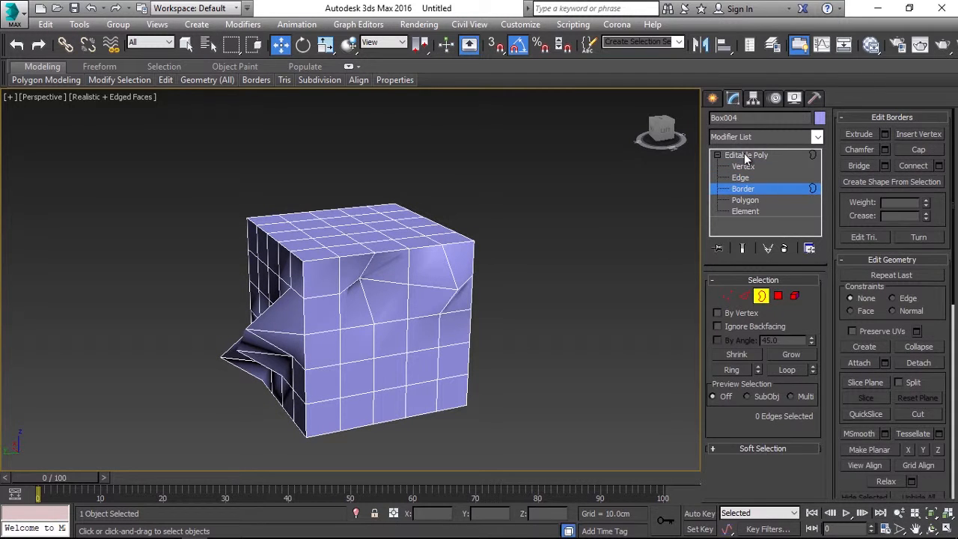
key("4")
key("5")
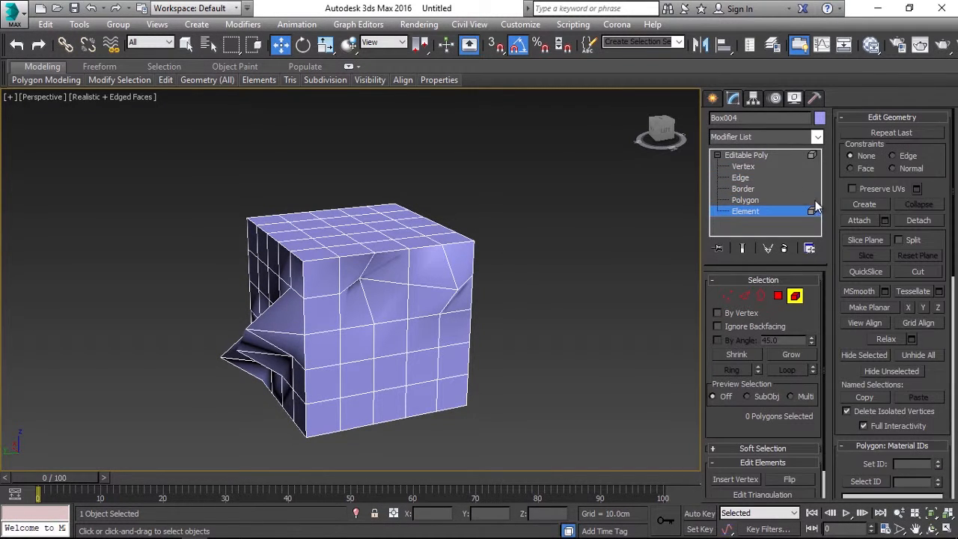
key("5")
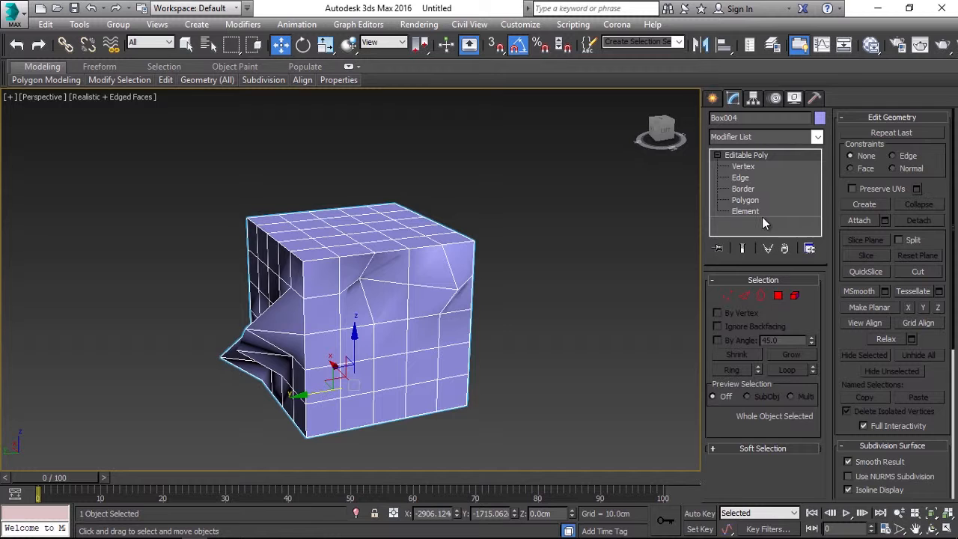
- On YouTube, like the "Free Lynda.com premium account" video and subscribe to the ForsatYab Tutoring channel
scroll(558, 274, "down", 4)
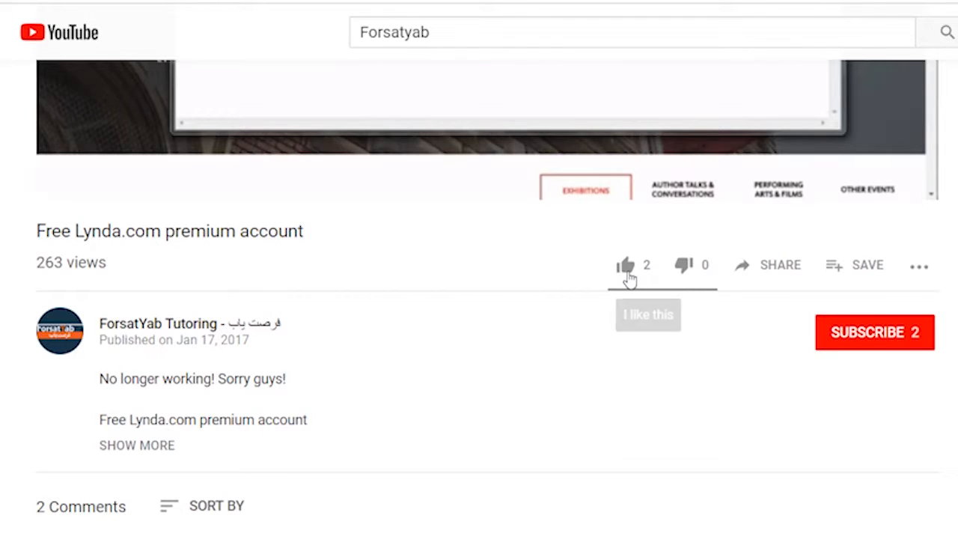
left_click(627, 269)
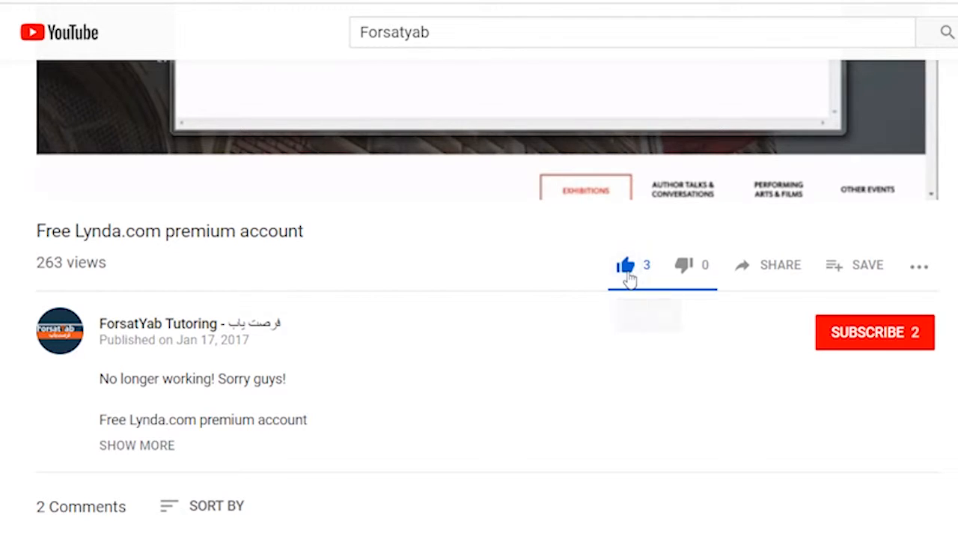
left_click(846, 343)
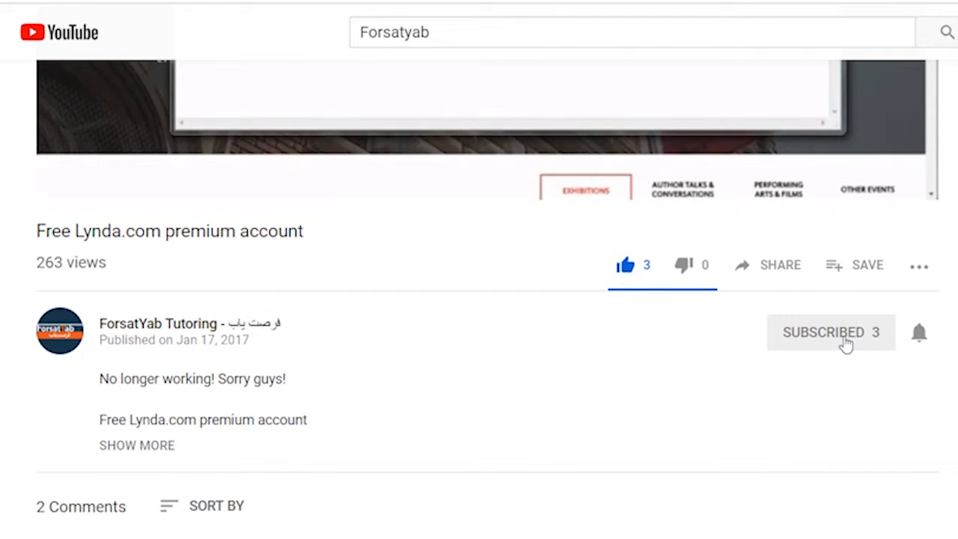